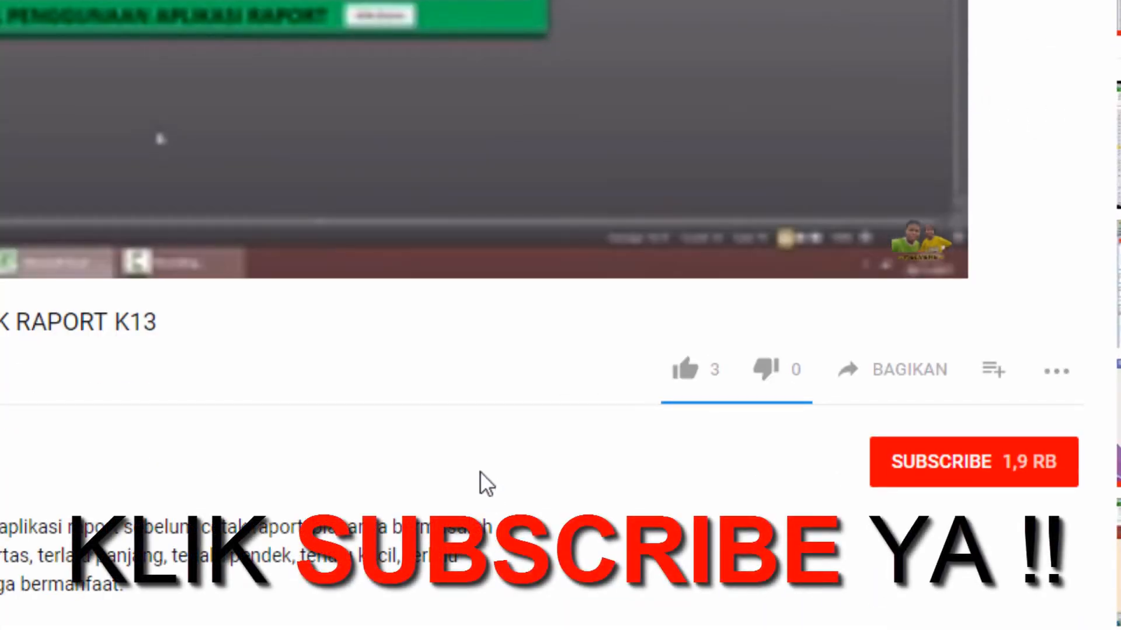
{"action": "mouse_move", "coordinate": [936, 193]}
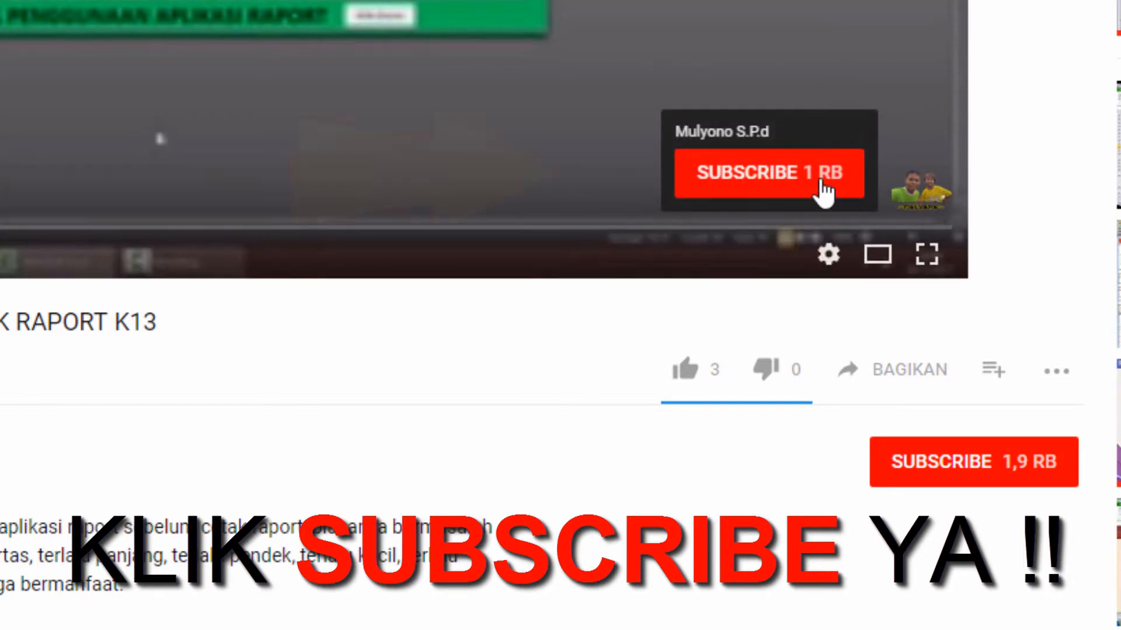
{"action": "left_click", "coordinate": [791, 185]}
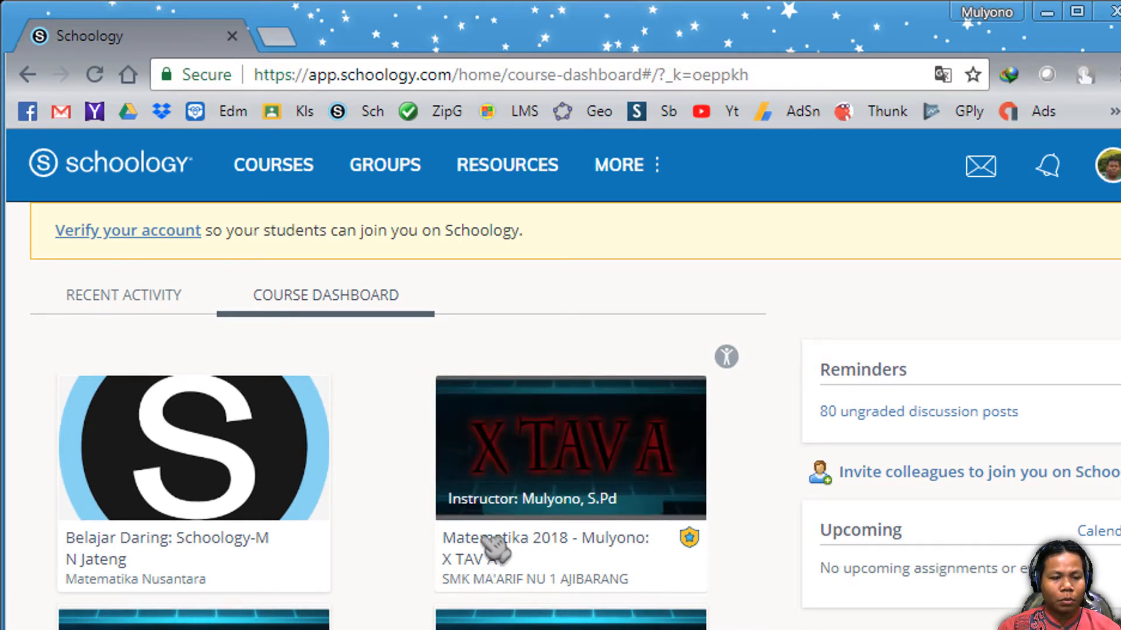
- Open the 'Latihan mengerjakan soal (Pilihan Ganda)' quiz in the Matematika 2018 X TAV A course and view its questions
{"action": "left_click", "coordinate": [534, 459]}
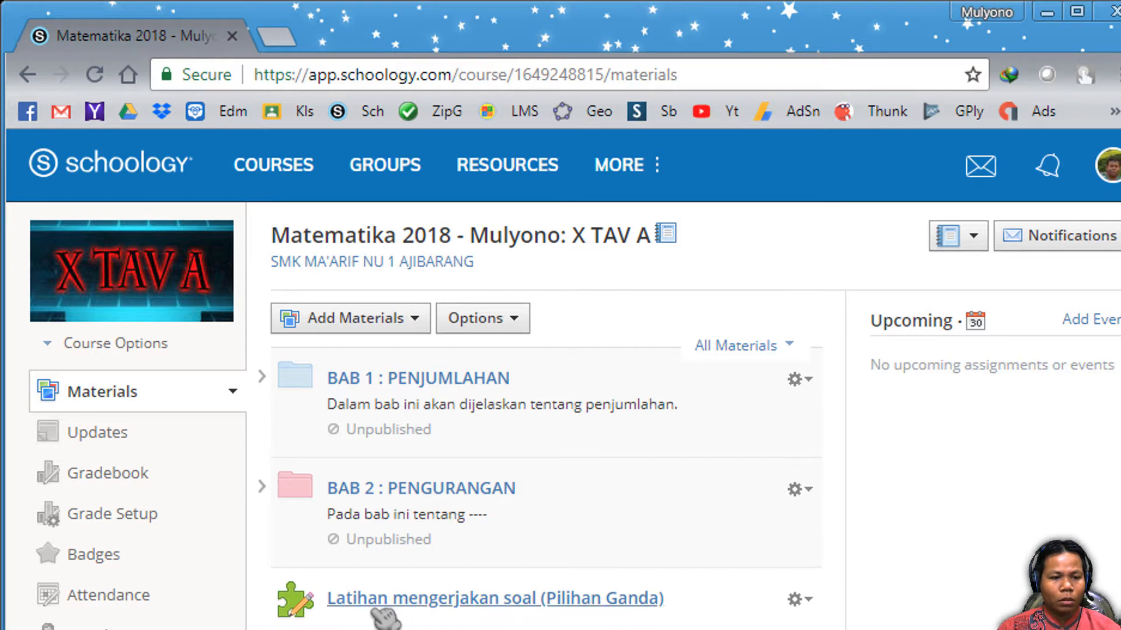
{"action": "left_click", "coordinate": [572, 596]}
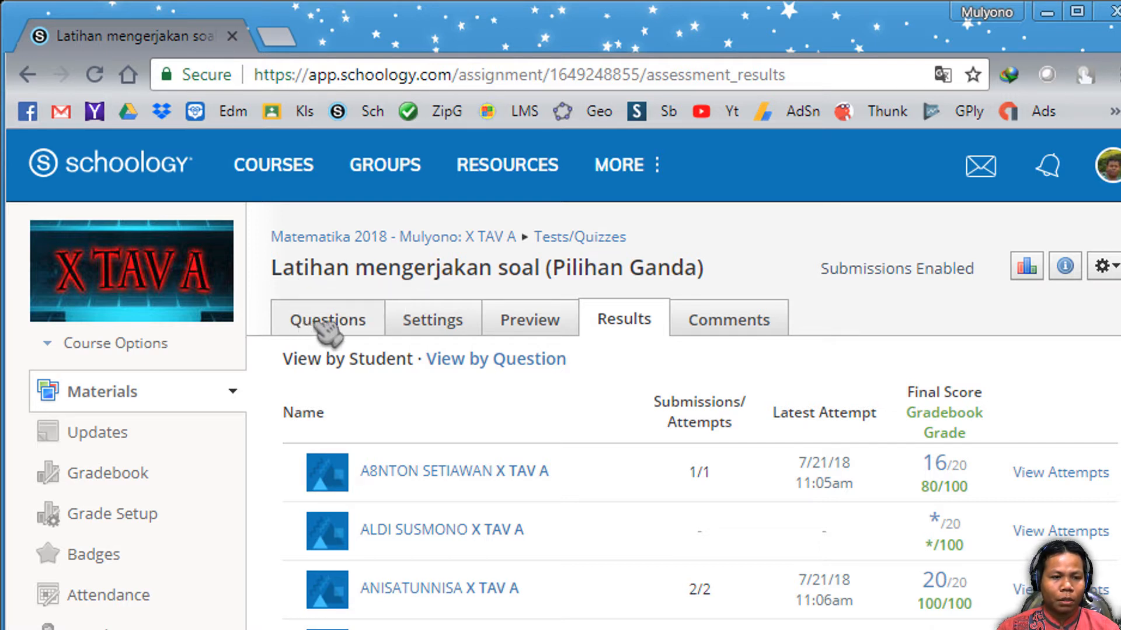
{"action": "left_click", "coordinate": [344, 327]}
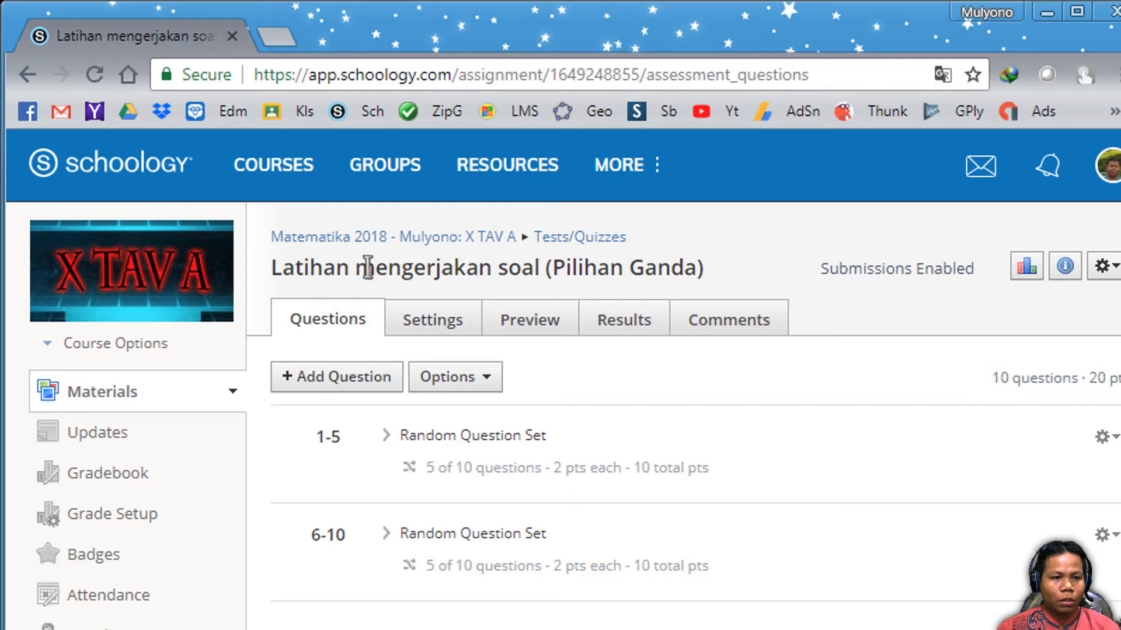
- Open the quiz settings and read through each line of the instructions text
{"action": "left_click", "coordinate": [438, 321]}
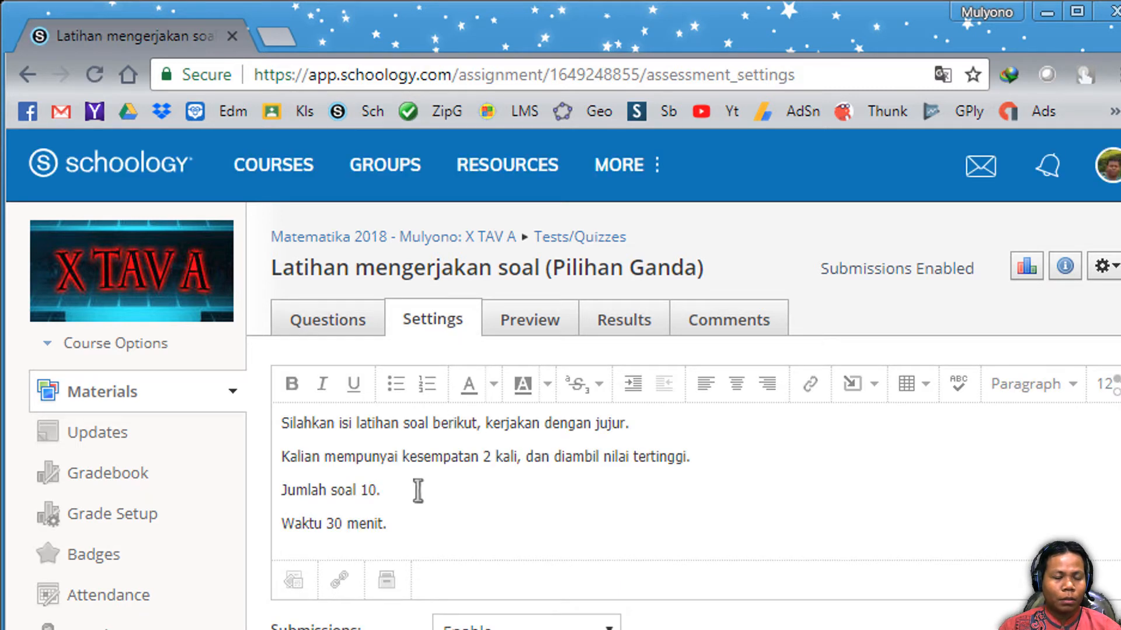
{"action": "left_click_drag", "start_coordinate": [415, 528], "coordinate": [275, 424]}
{"action": "left_click", "coordinate": [367, 462]}
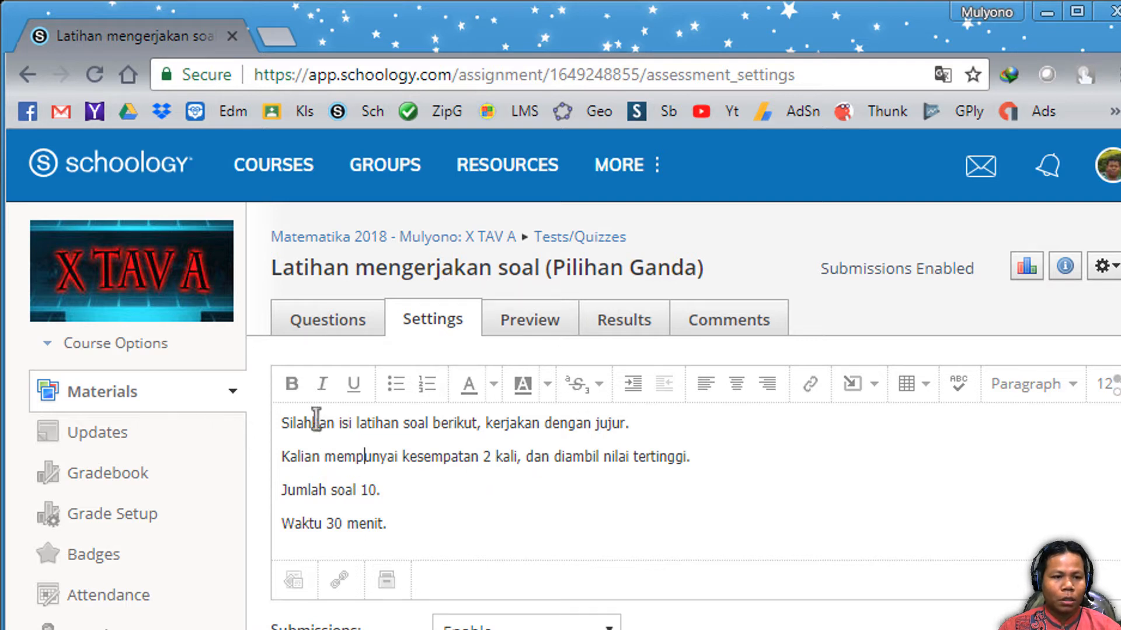
{"action": "left_click_drag", "start_coordinate": [316, 420], "coordinate": [480, 417]}
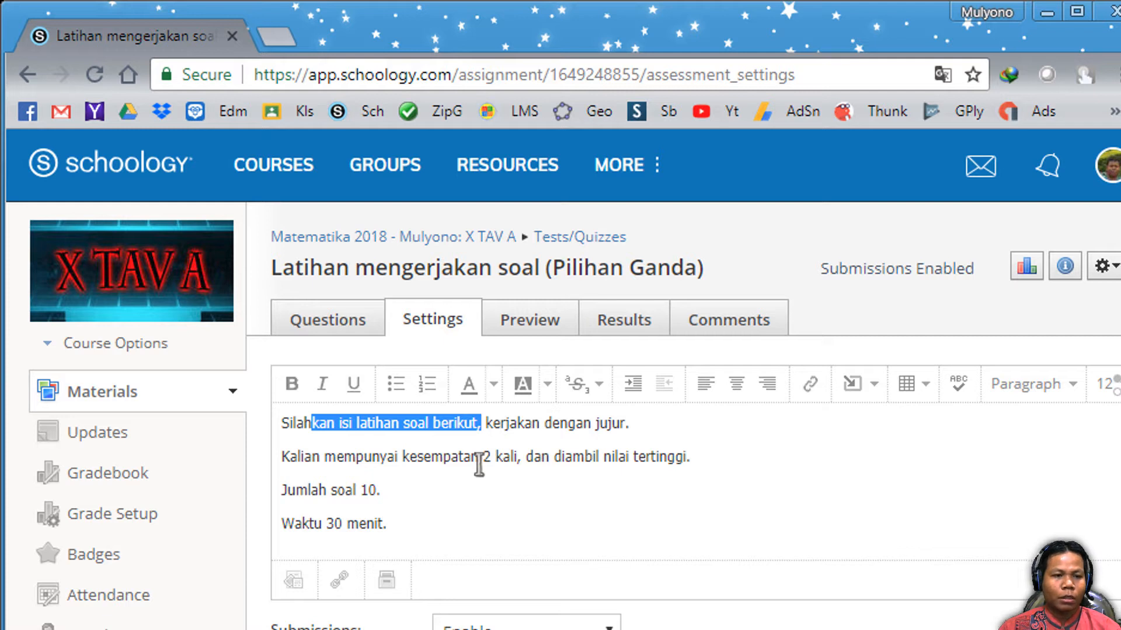
{"action": "left_click_drag", "start_coordinate": [310, 460], "coordinate": [682, 456]}
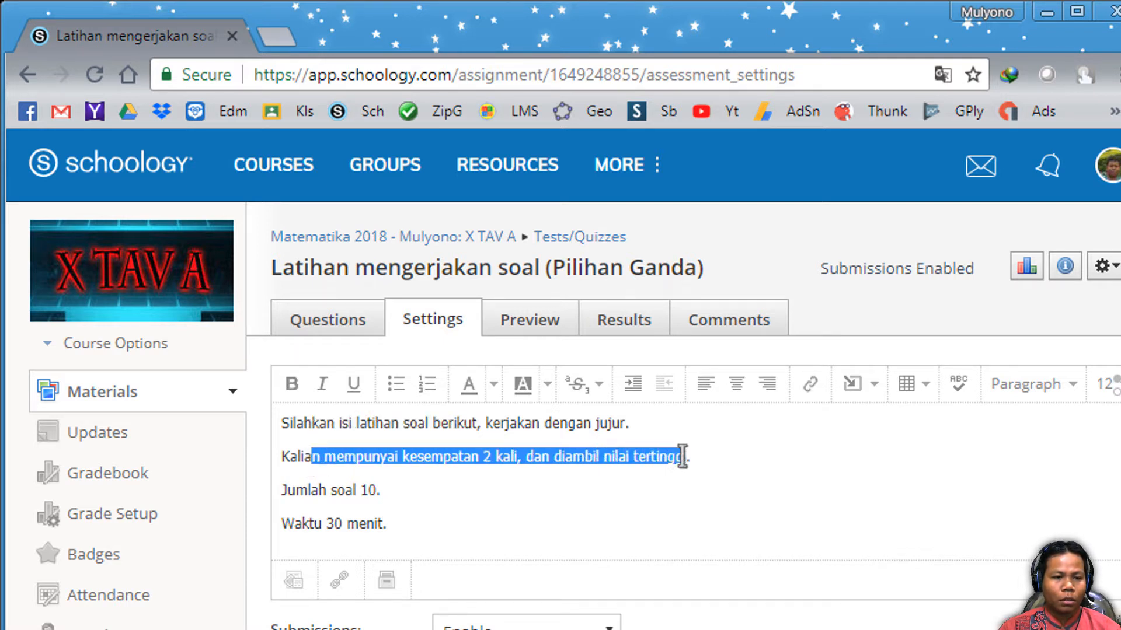
{"action": "left_click", "coordinate": [656, 471]}
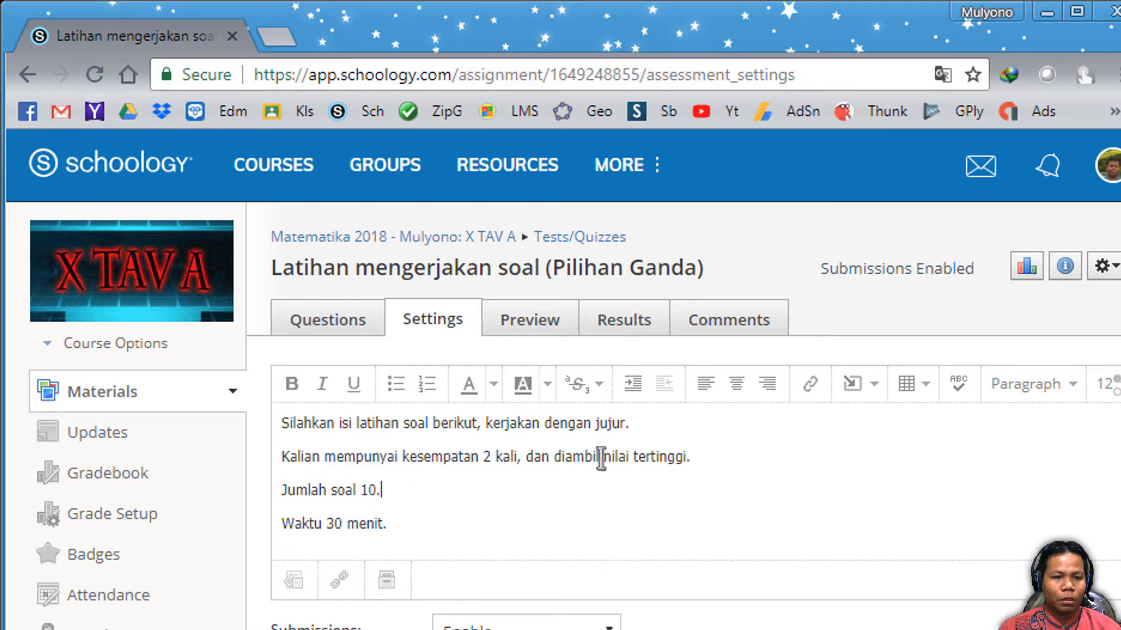
{"action": "left_click_drag", "start_coordinate": [582, 459], "coordinate": [677, 457]}
{"action": "left_click_drag", "start_coordinate": [308, 490], "coordinate": [400, 489]}
{"action": "left_click_drag", "start_coordinate": [303, 523], "coordinate": [393, 518]}
{"action": "left_click", "coordinate": [436, 518]}
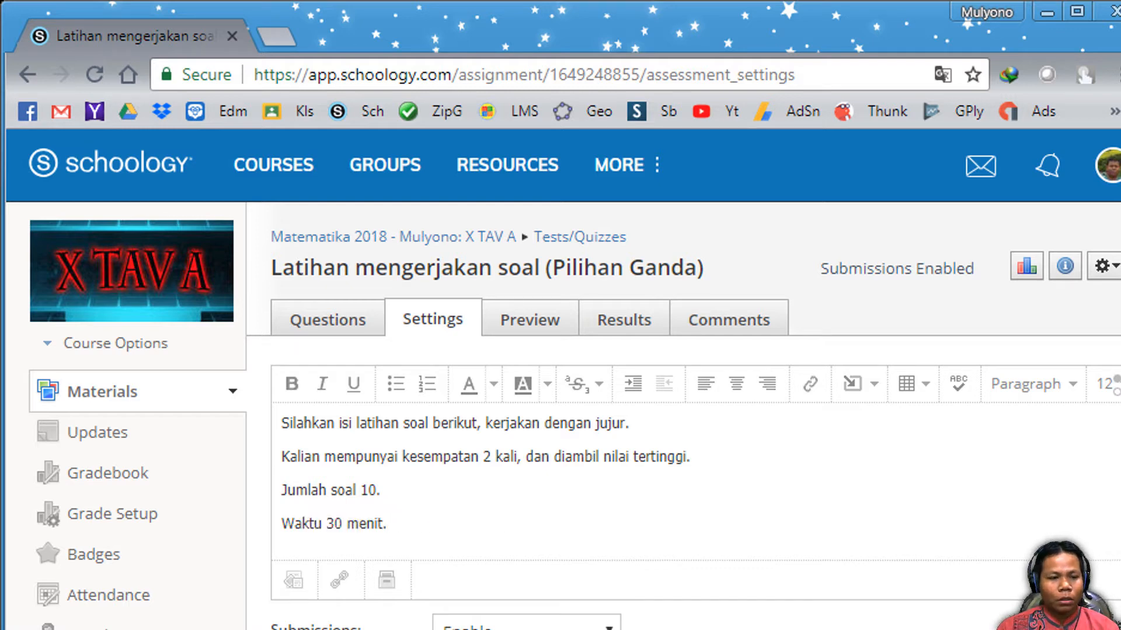
{"action": "left_click_drag", "start_coordinate": [432, 527], "coordinate": [283, 423]}
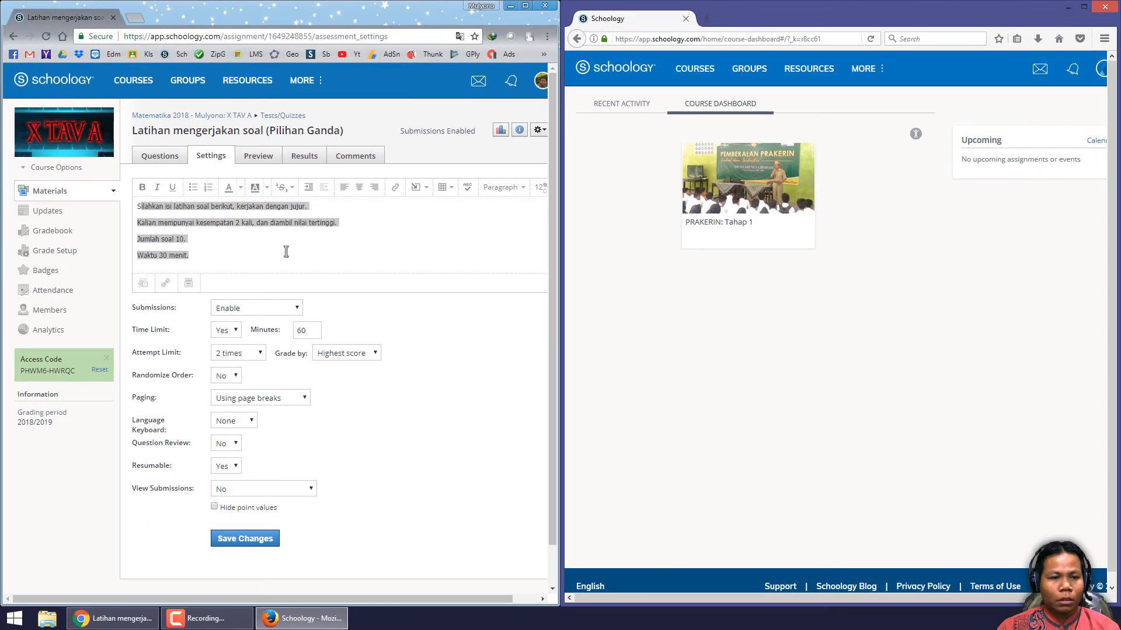
- Copy the course access code from the teacher's course page
{"action": "left_click", "coordinate": [255, 295]}
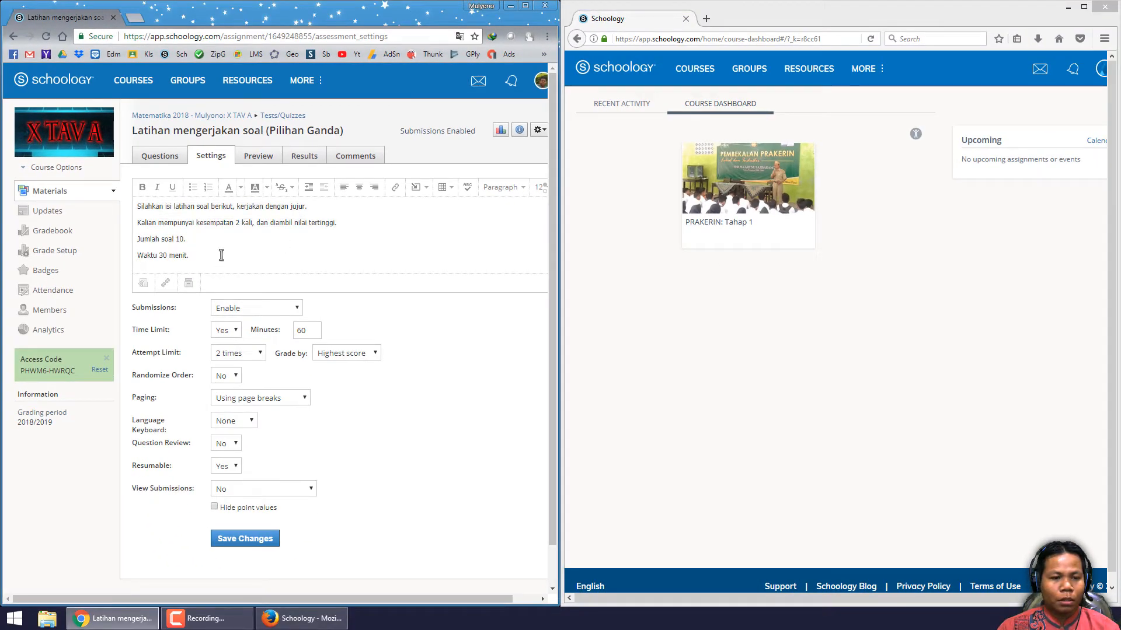
{"action": "left_click", "coordinate": [704, 305]}
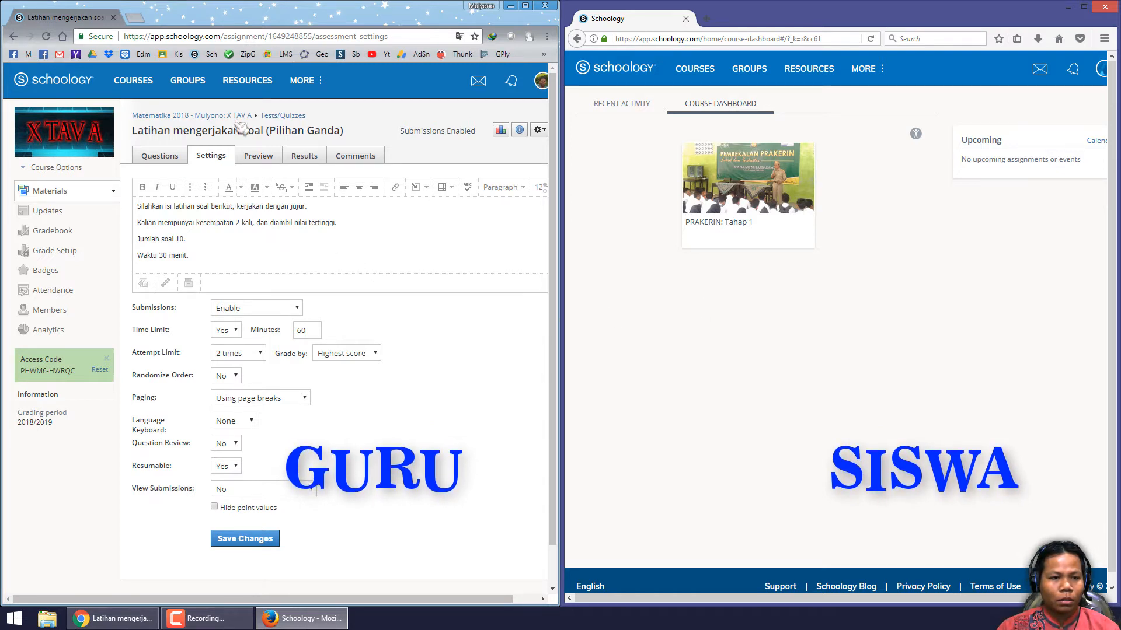
{"action": "left_click", "coordinate": [27, 377]}
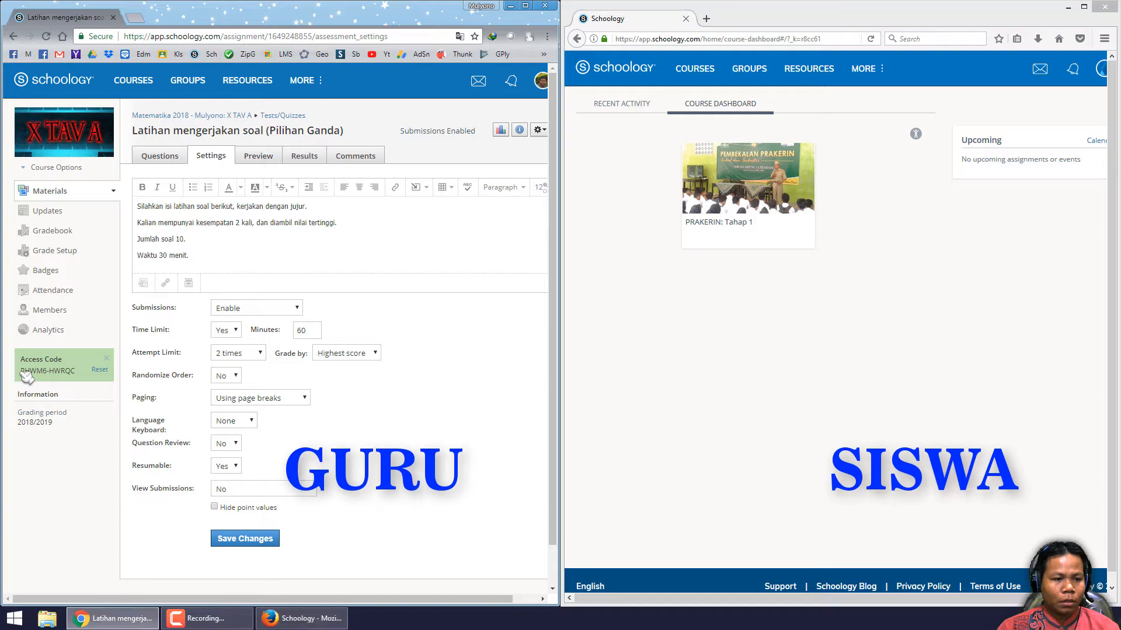
{"action": "left_click_drag", "start_coordinate": [22, 372], "coordinate": [49, 374]}
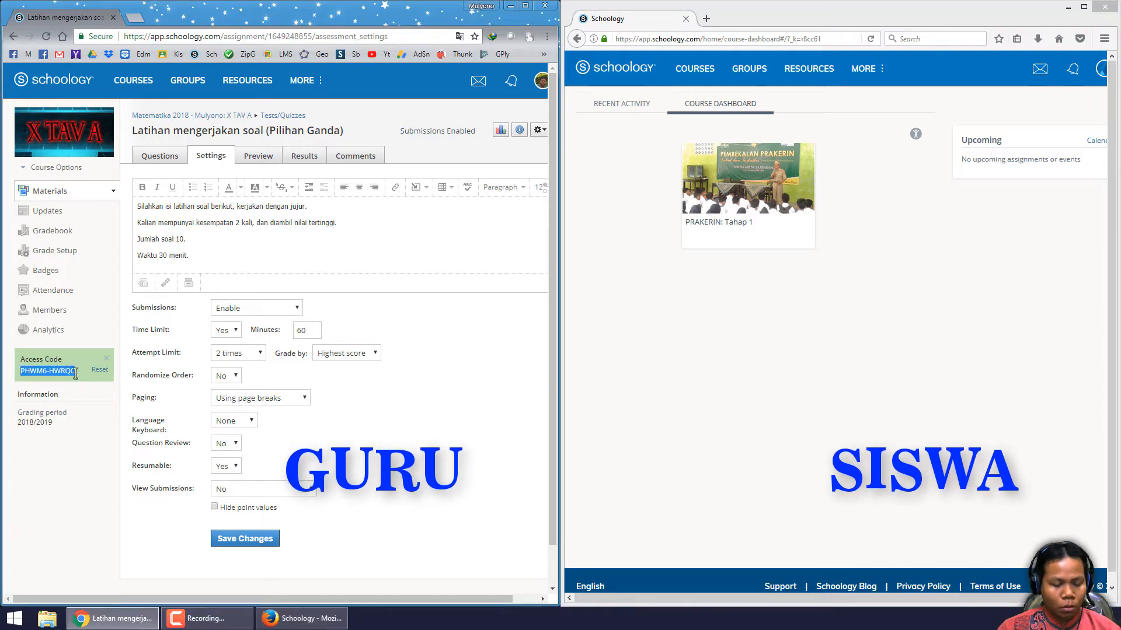
- In the student's browser, join a course by pasting the course access code
{"action": "left_click", "coordinate": [783, 329]}
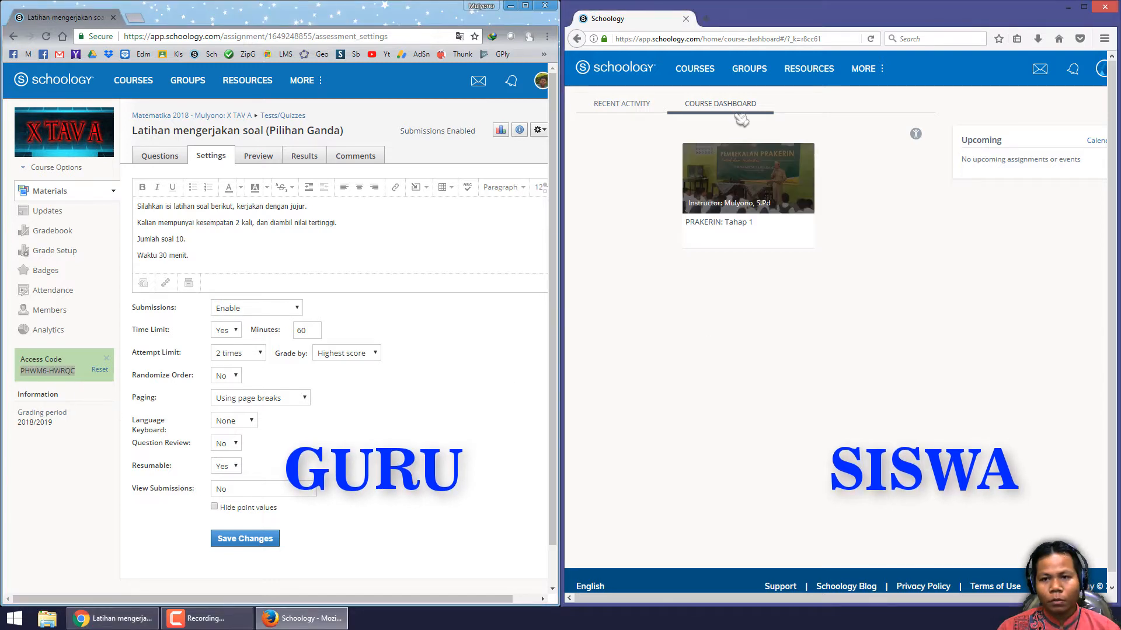
{"action": "left_click", "coordinate": [753, 76]}
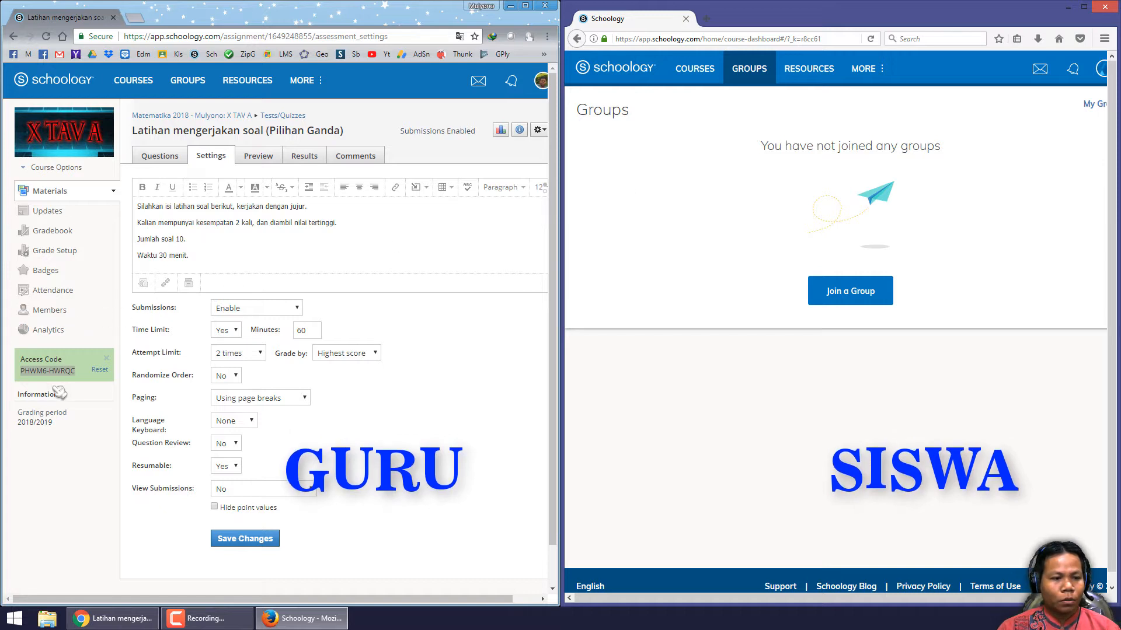
{"action": "left_click", "coordinate": [698, 72]}
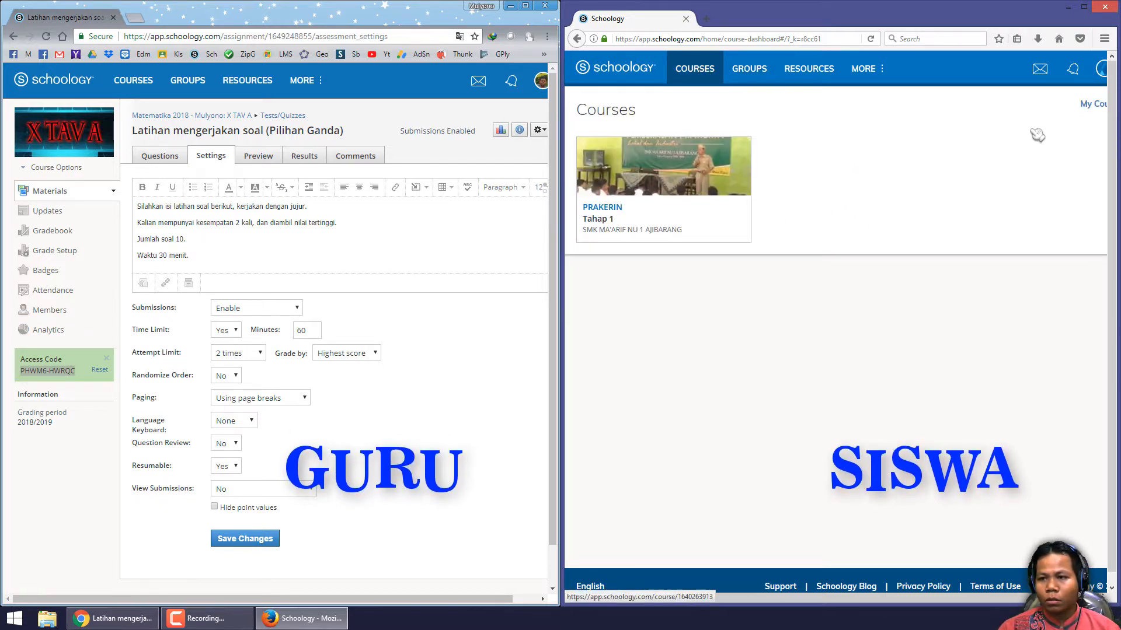
{"action": "left_click", "coordinate": [1093, 105]}
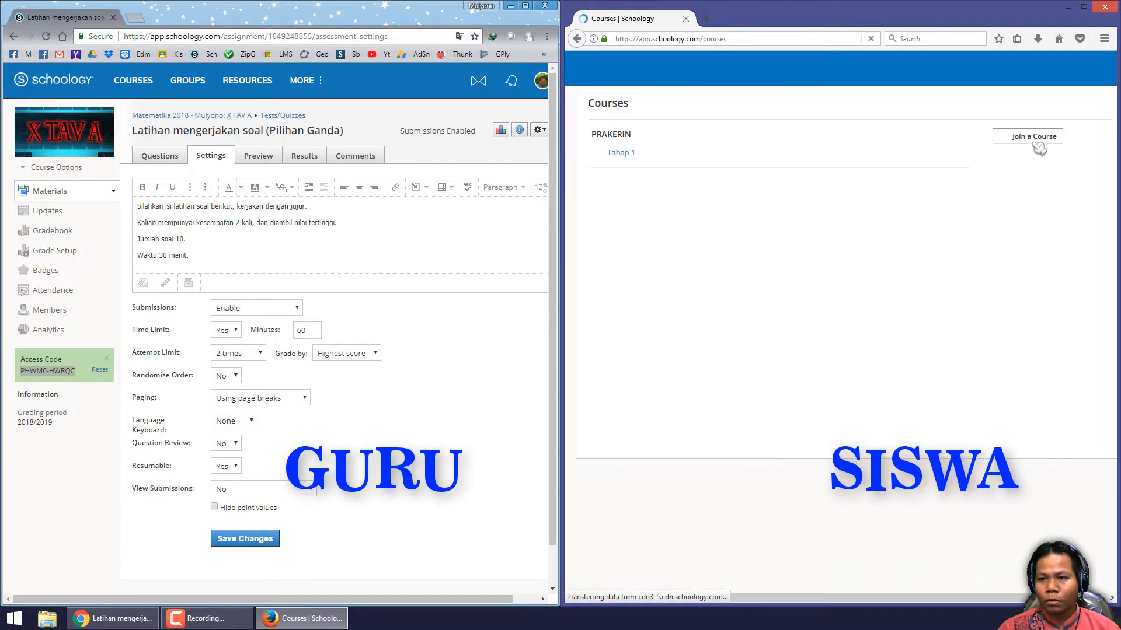
{"action": "left_click", "coordinate": [1036, 144]}
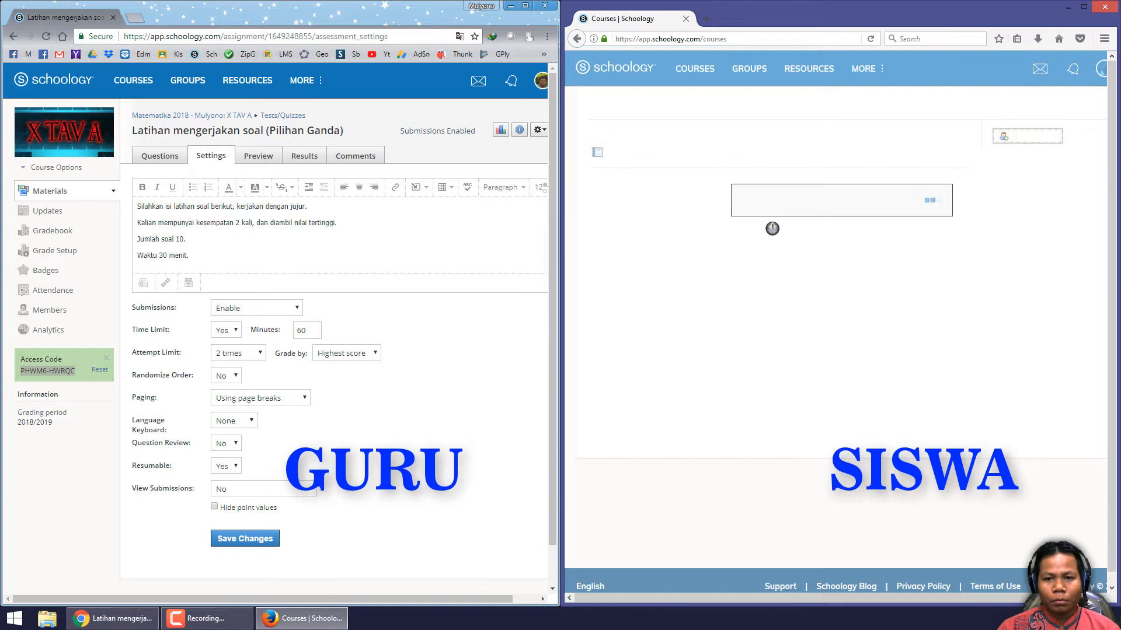
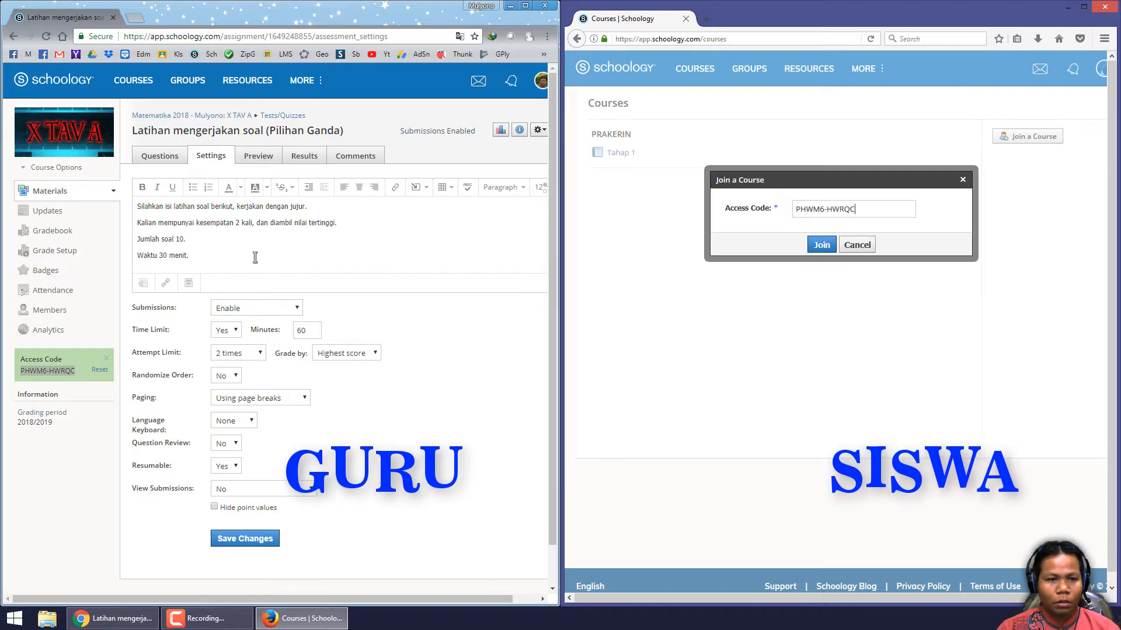
{"action": "left_click", "coordinate": [823, 247]}
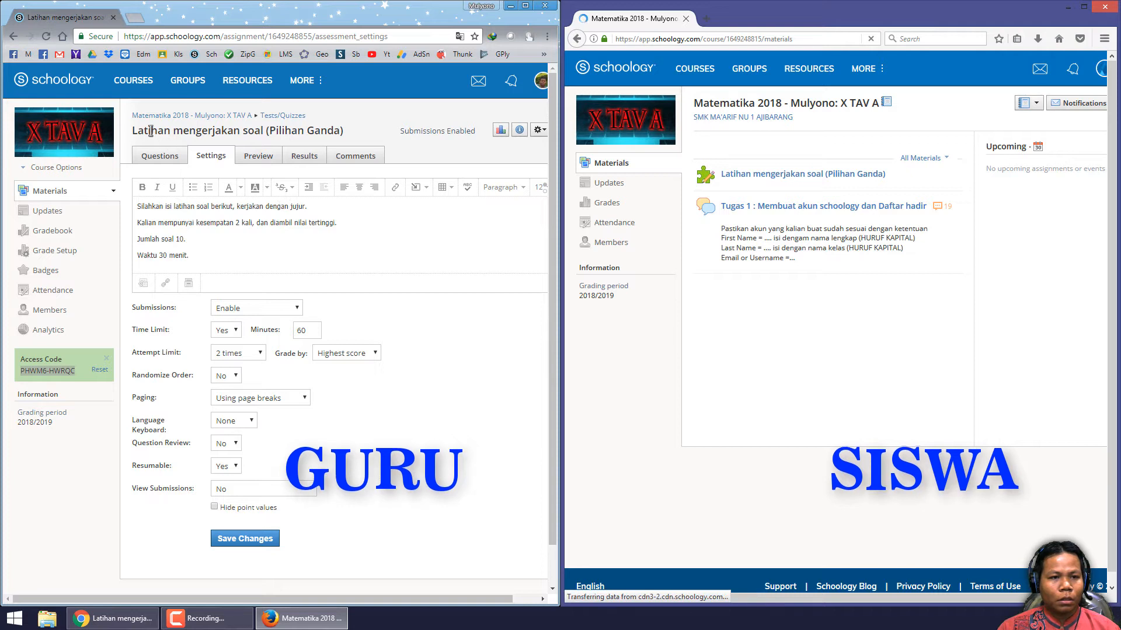
- As the student, open the 'Latihan mengerjakan soal (Pilihan Ganda)' quiz in the joined course
{"action": "left_click_drag", "start_coordinate": [152, 131], "coordinate": [263, 131]}
{"action": "left_click", "coordinate": [834, 339]}
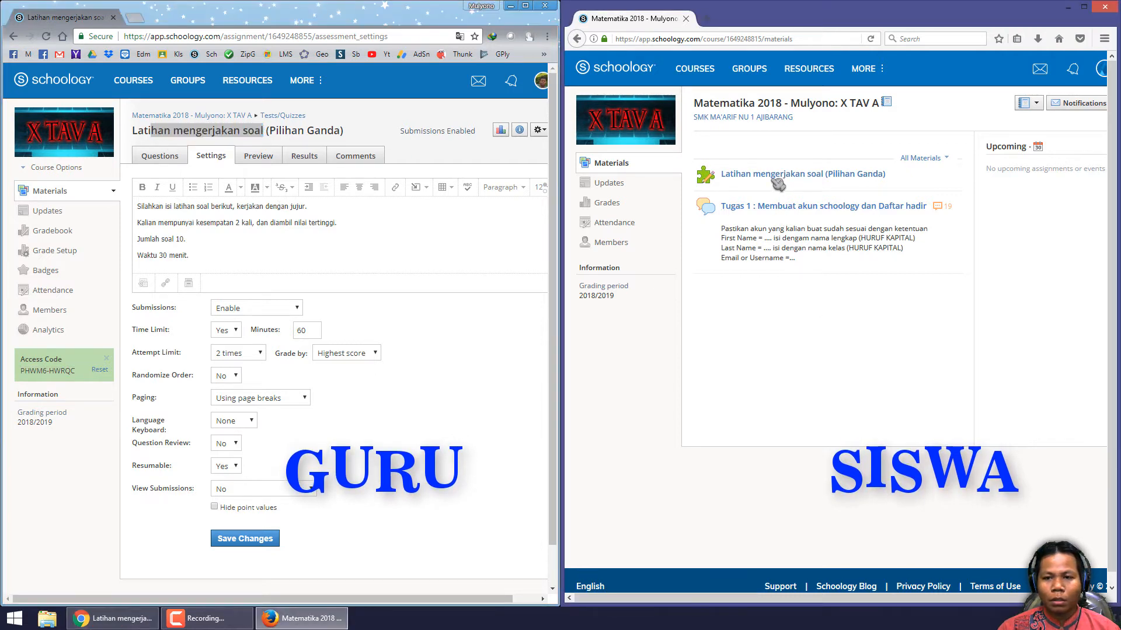
{"action": "left_click", "coordinate": [779, 175]}
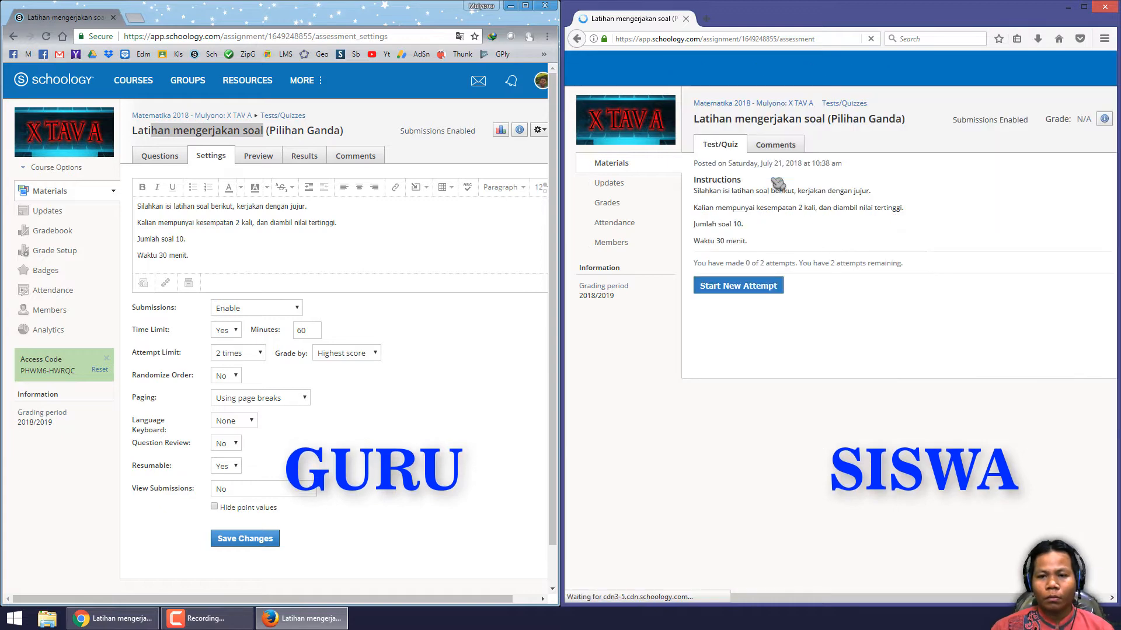
- Compare the quiz instructions shown to the student with the teacher's instruction text line by line
{"action": "key", "text": "ctrl+plus"}
{"action": "key", "text": "ctrl+plus"}
{"action": "key", "text": "ctrl+plus"}
{"action": "key", "text": "ctrl+plus"}
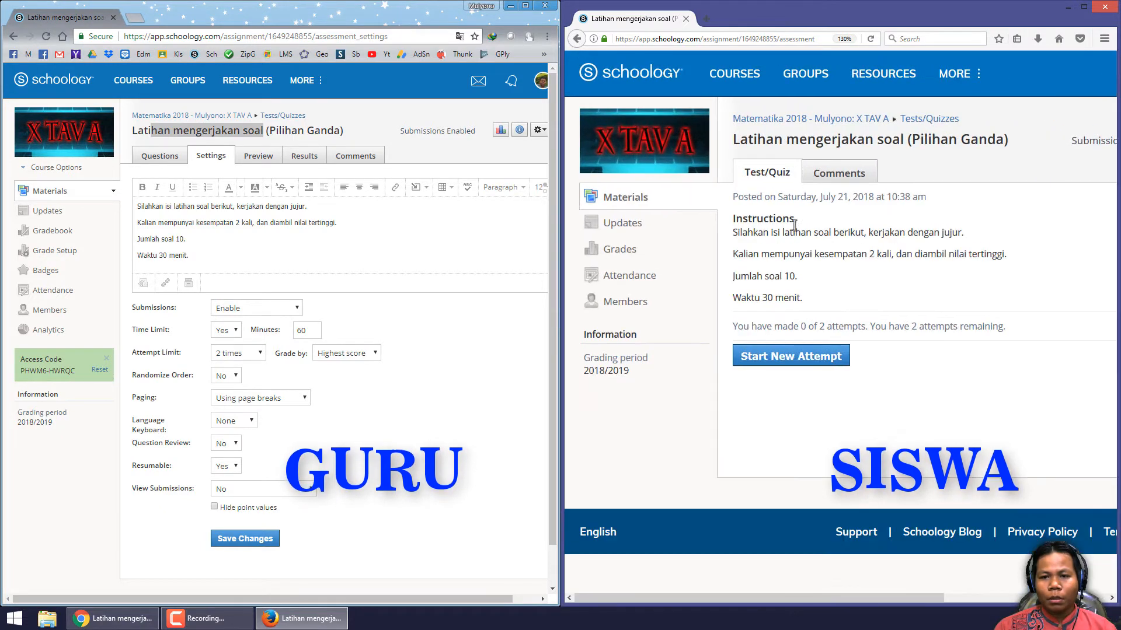
{"action": "left_click", "coordinate": [448, 373]}
{"action": "scroll", "coordinate": [448, 373], "scroll_direction": "up", "scroll_amount": 3, "text": "ctrl"}
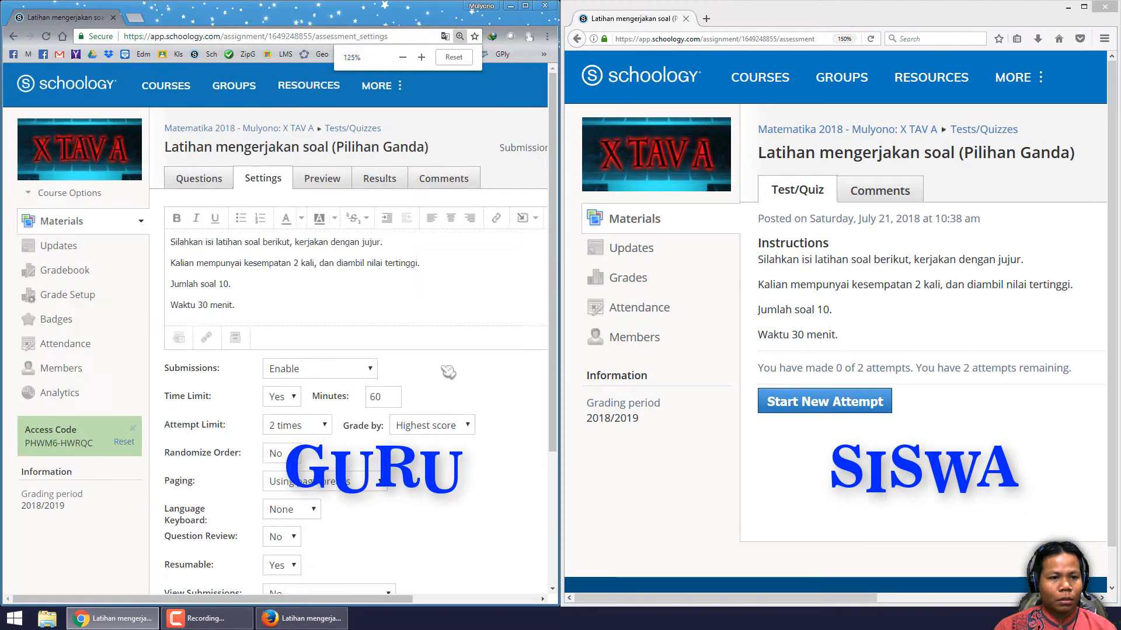
{"action": "scroll", "coordinate": [448, 372], "scroll_direction": "down", "scroll_amount": 2, "text": "ctrl"}
{"action": "scroll", "coordinate": [449, 372], "scroll_direction": "down", "scroll_amount": 1, "text": "ctrl"}
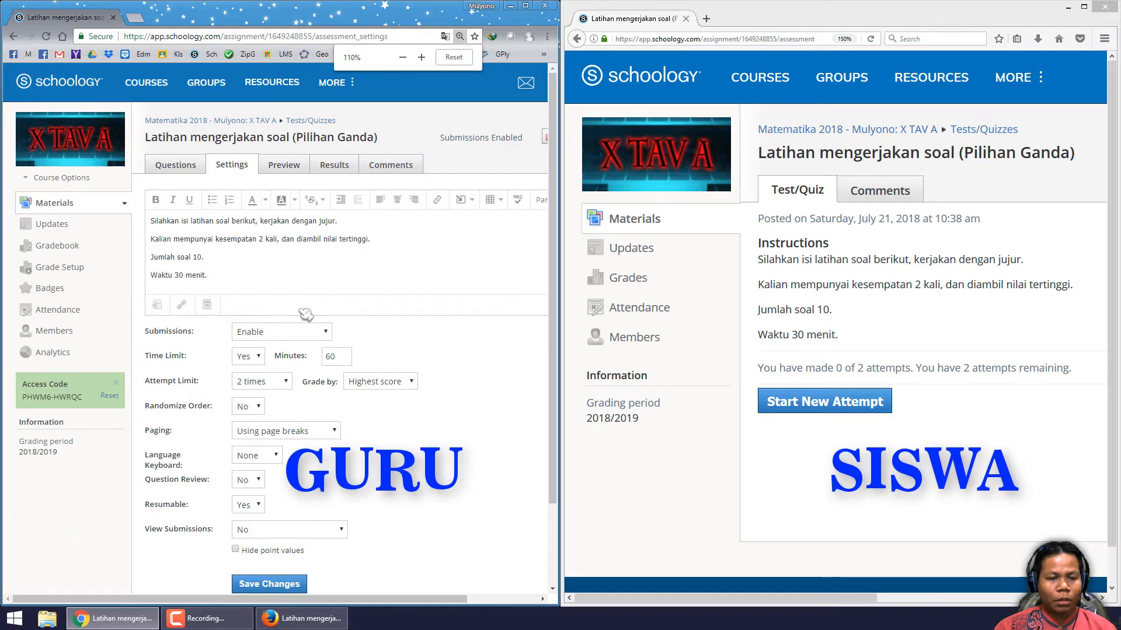
{"action": "left_click_drag", "start_coordinate": [222, 274], "coordinate": [146, 218]}
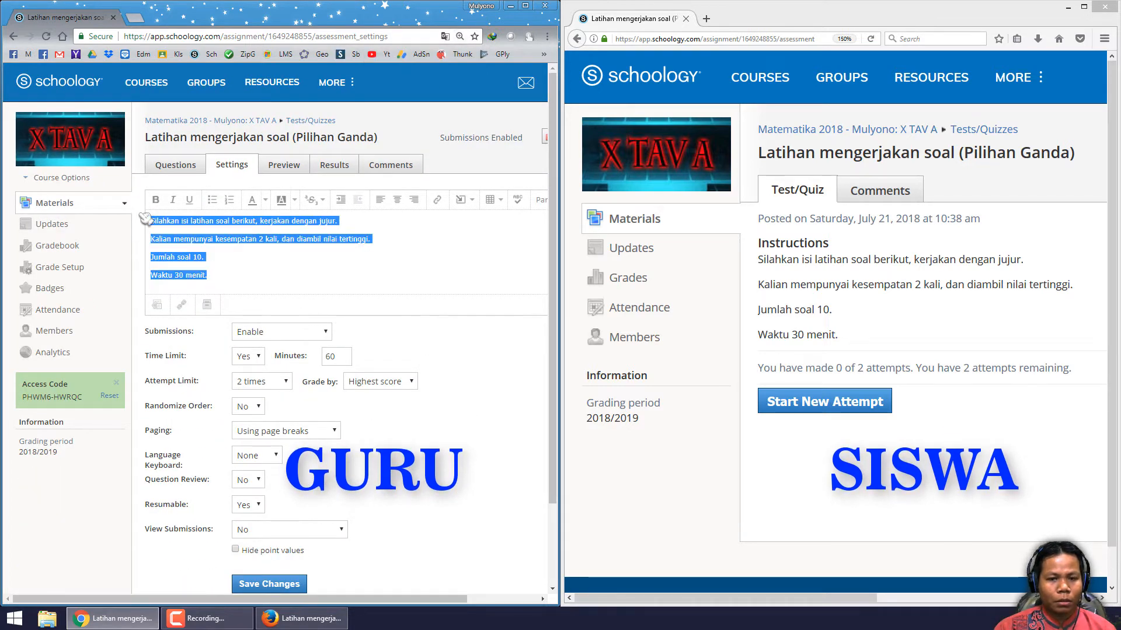
{"action": "left_click_drag", "start_coordinate": [759, 241], "coordinate": [873, 246]}
{"action": "left_click", "coordinate": [780, 261]}
{"action": "left_click_drag", "start_coordinate": [762, 260], "coordinate": [839, 334]}
{"action": "left_click", "coordinate": [786, 309]}
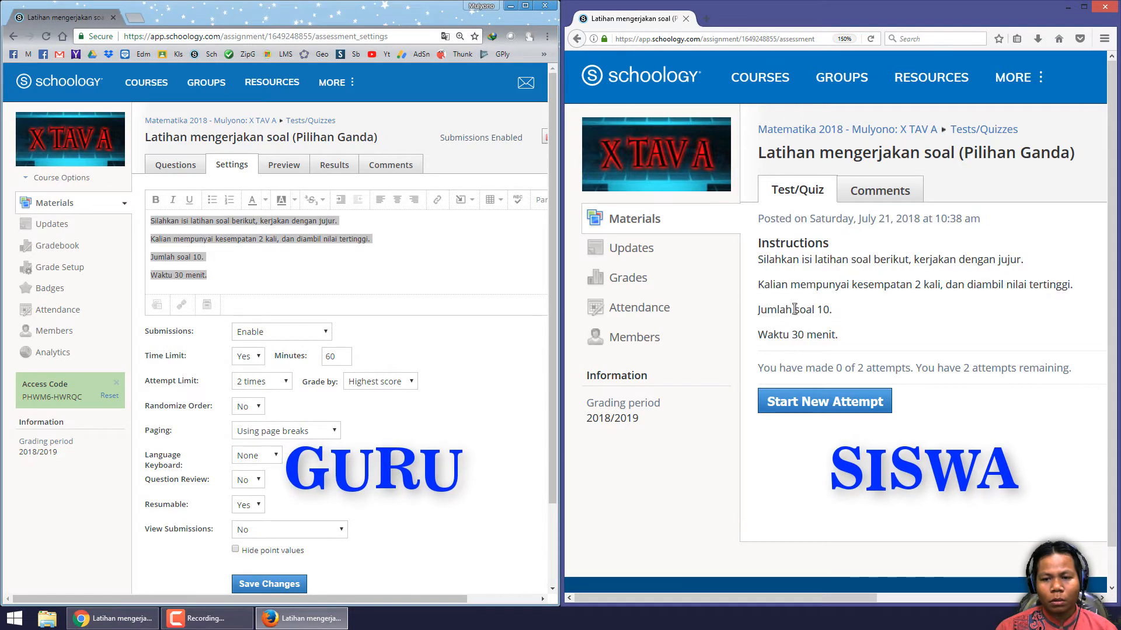
{"action": "left_click_drag", "start_coordinate": [787, 309], "coordinate": [858, 316]}
{"action": "left_click_drag", "start_coordinate": [788, 332], "coordinate": [838, 334]}
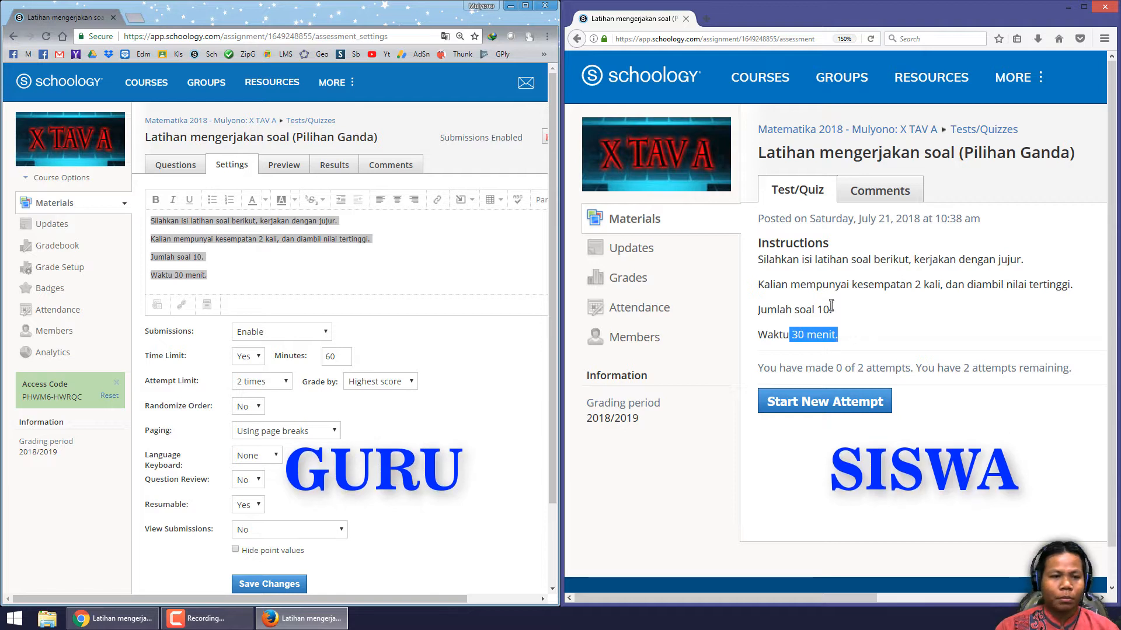
{"action": "left_click", "coordinate": [261, 279]}
{"action": "left_click_drag", "start_coordinate": [166, 253], "coordinate": [139, 220]}
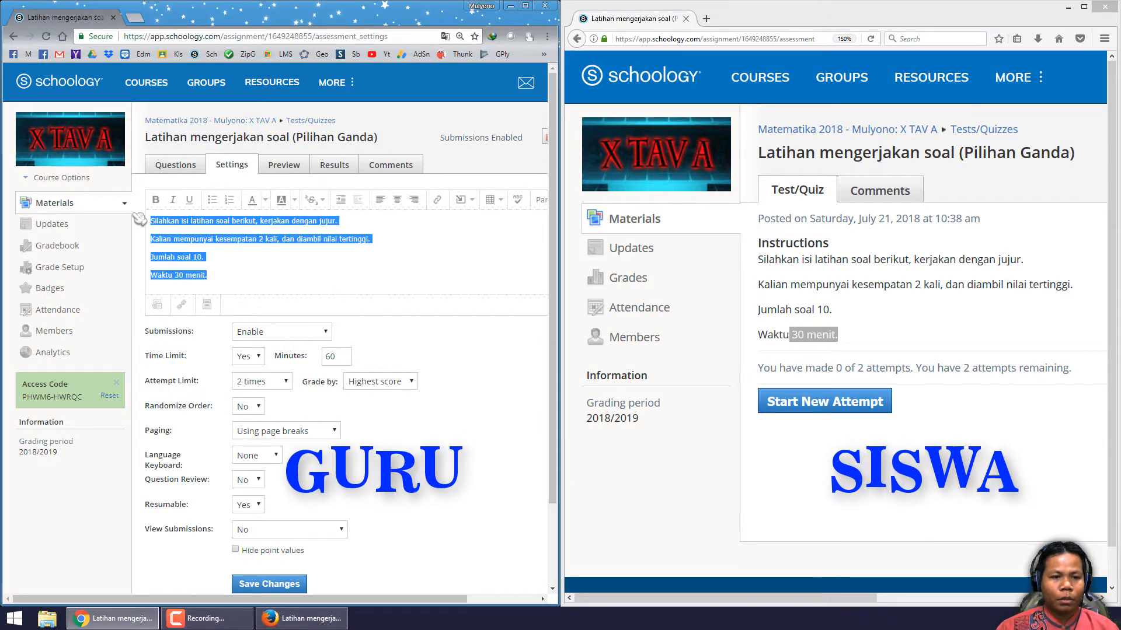
{"action": "left_click", "coordinate": [165, 239]}
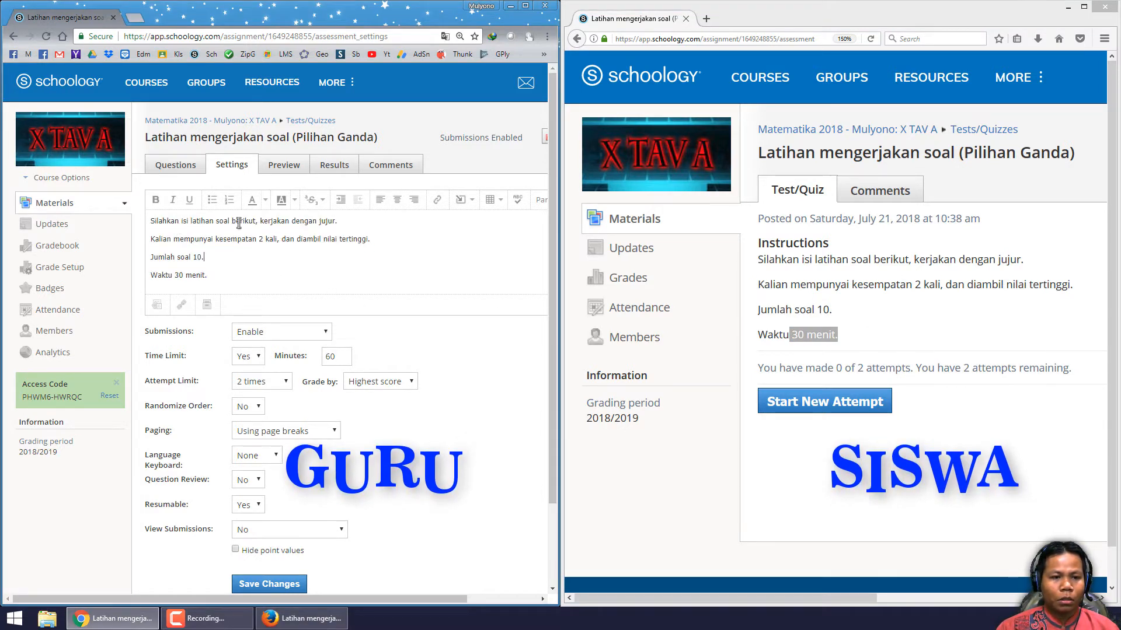
{"action": "left_click", "coordinate": [312, 264]}
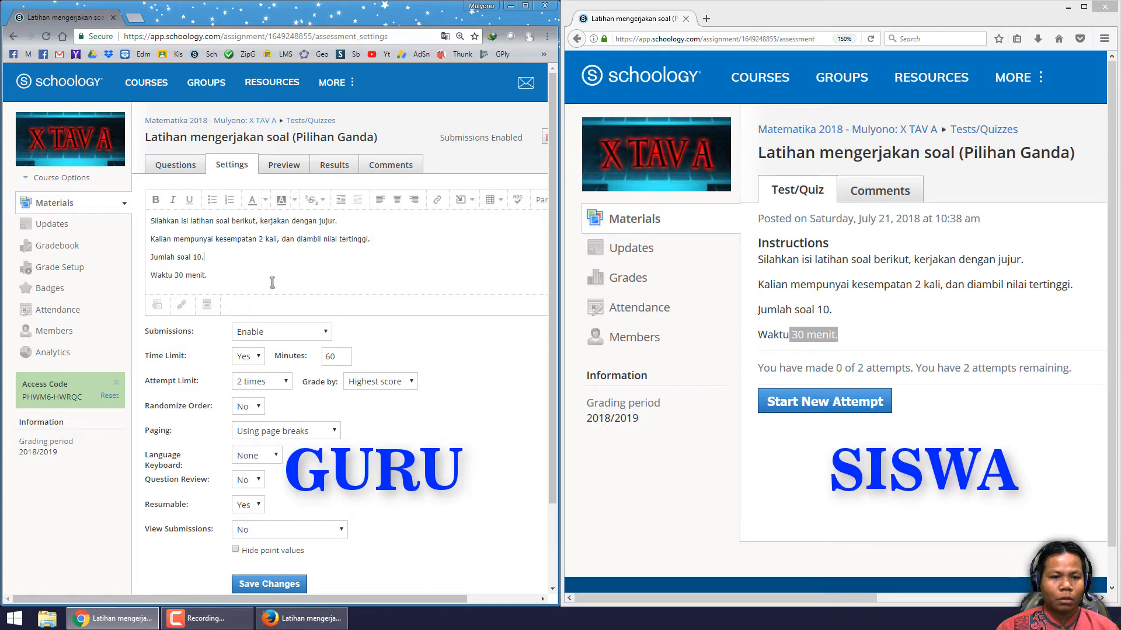
{"action": "left_click", "coordinate": [896, 316]}
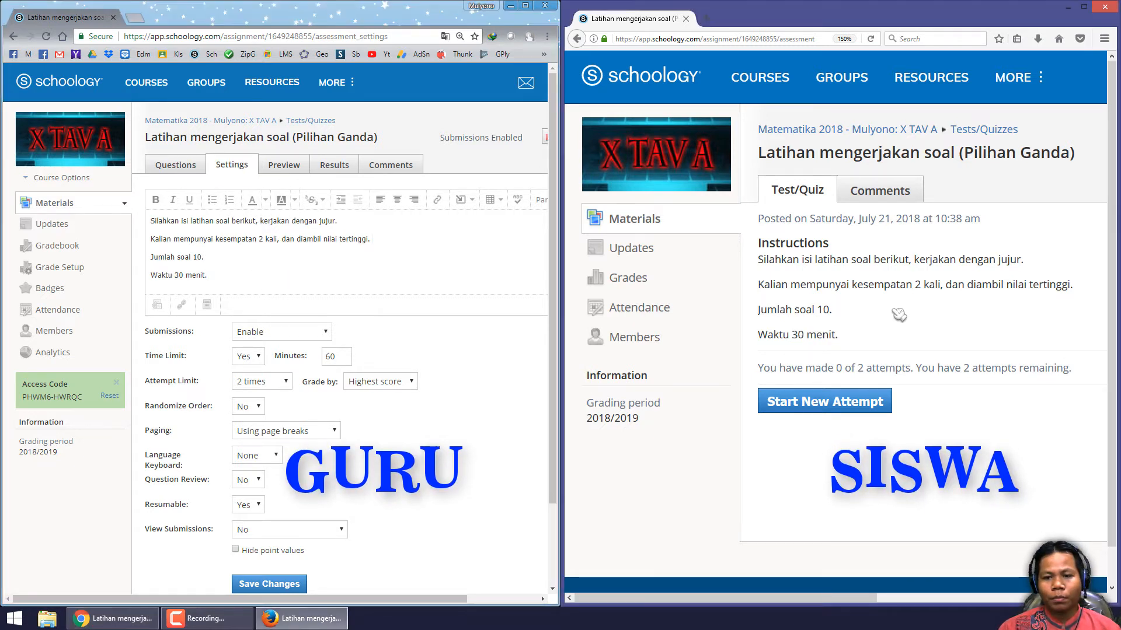
- Disable submissions for the 'Latihan mengerjakan soal (Pilihan Ganda)' quiz in the teacher's settings and save the changes
{"action": "left_click", "coordinate": [226, 277]}
{"action": "left_click_drag", "start_coordinate": [159, 332], "coordinate": [188, 333]}
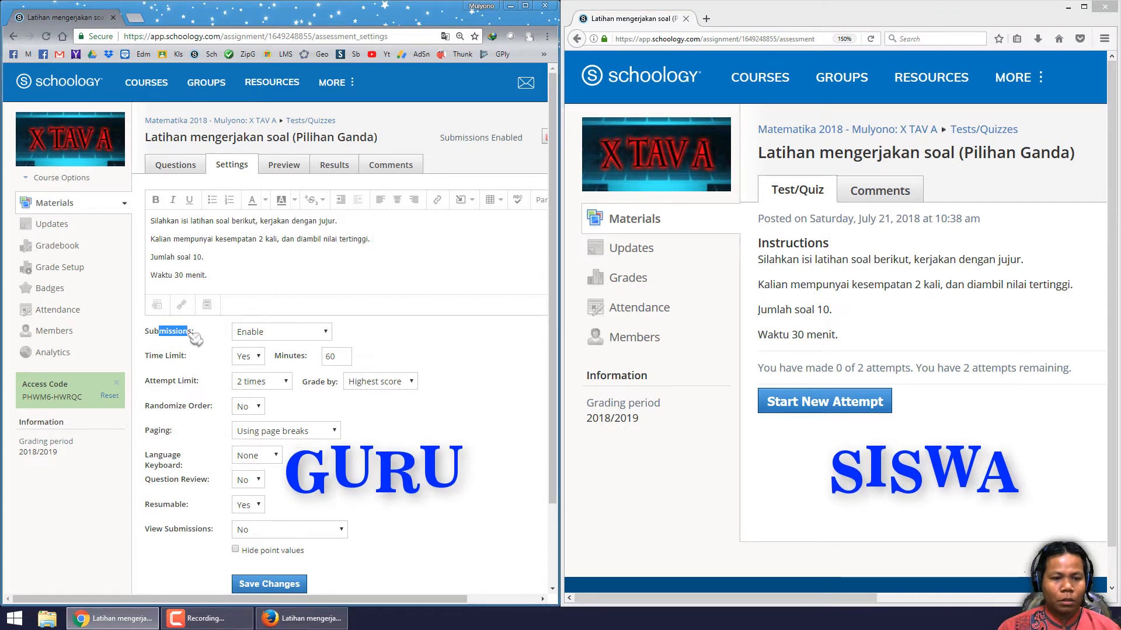
{"action": "left_click", "coordinate": [177, 334]}
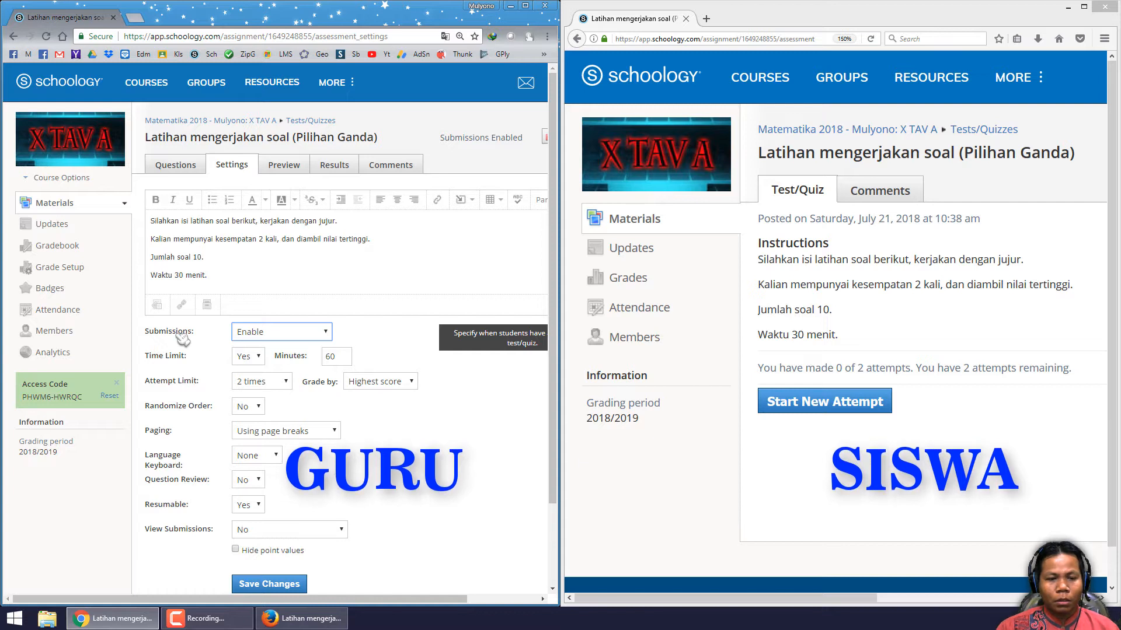
{"action": "left_click", "coordinate": [283, 336]}
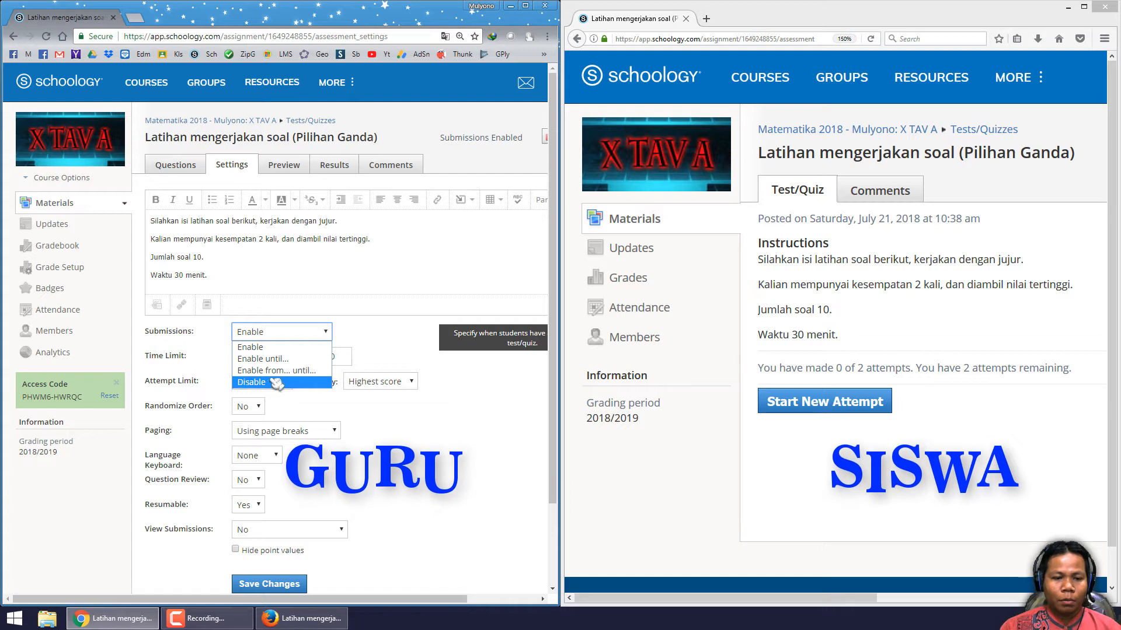
{"action": "left_click", "coordinate": [828, 304]}
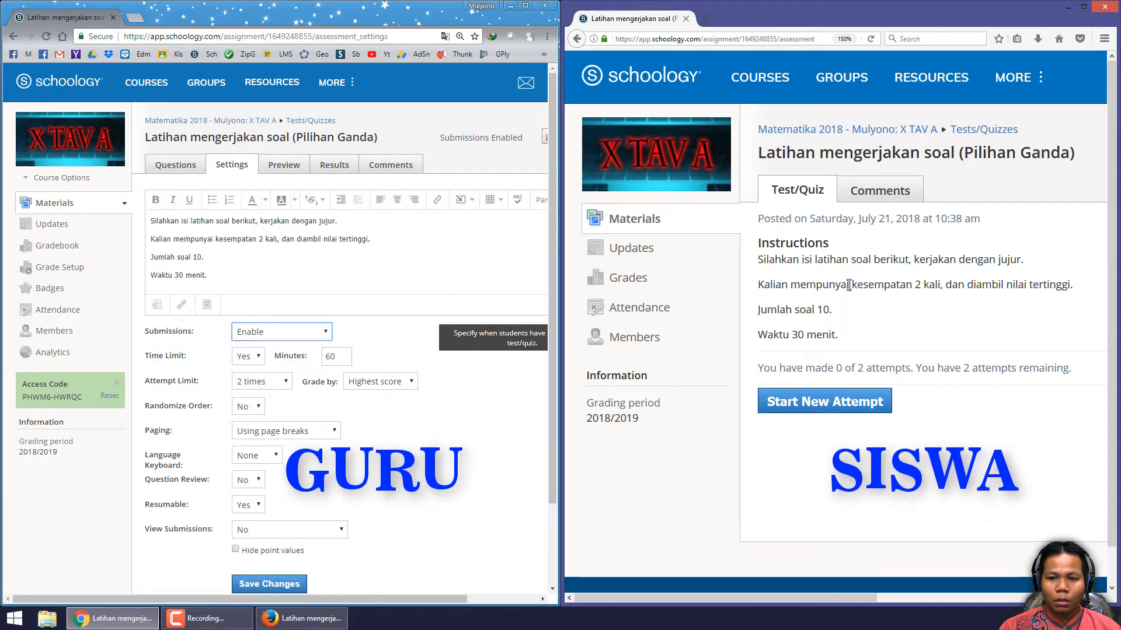
{"action": "left_click", "coordinate": [320, 332]}
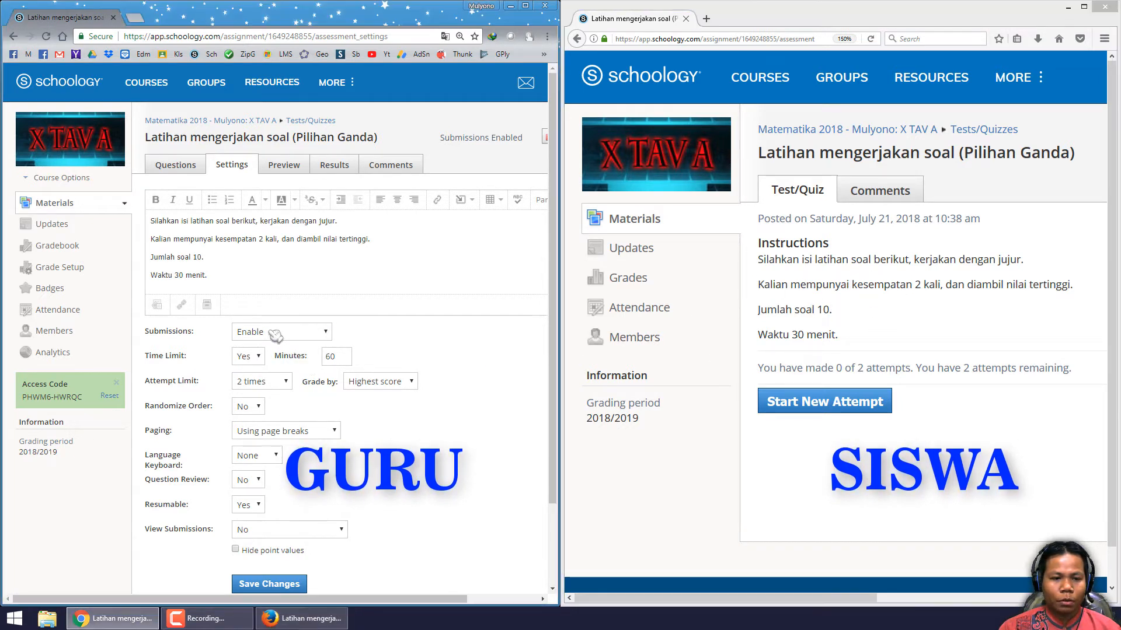
{"action": "left_click", "coordinate": [276, 382]}
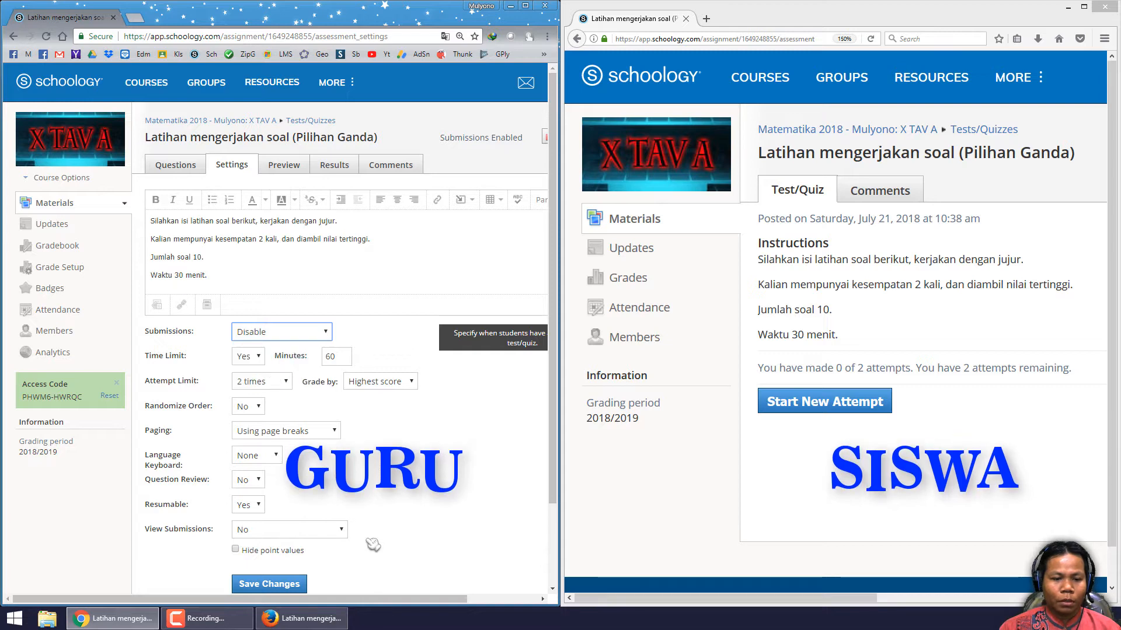
{"action": "scroll", "coordinate": [279, 550], "scroll_direction": "down", "scroll_amount": 2}
{"action": "left_click", "coordinate": [248, 491]}
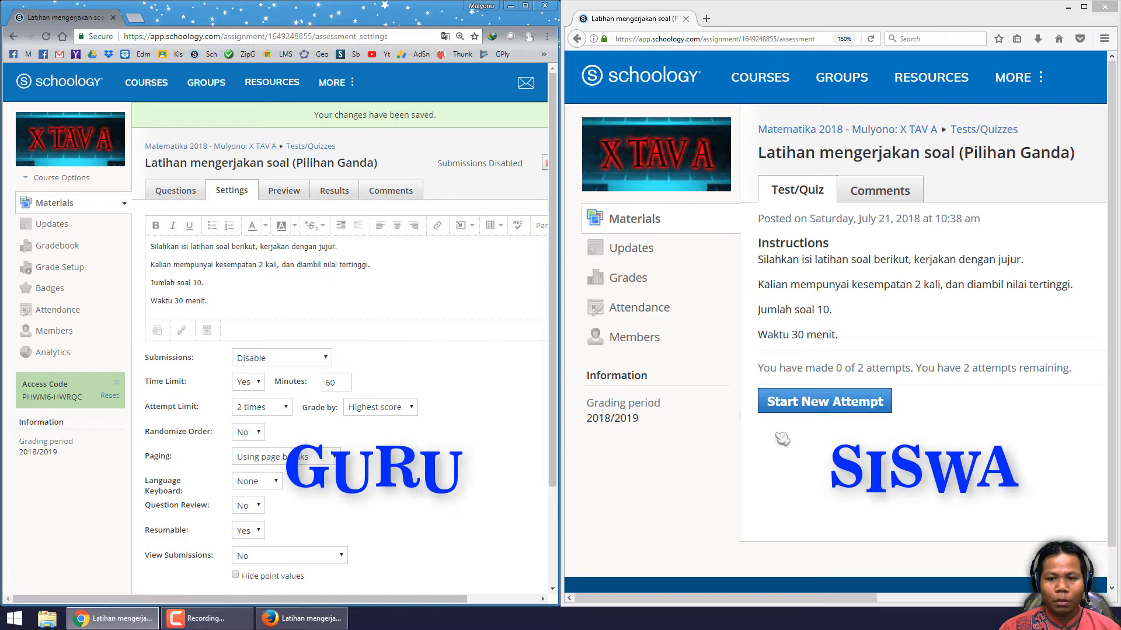
- Reload the student's quiz page and read the quiz title and submission status message
{"action": "left_click", "coordinate": [864, 277]}
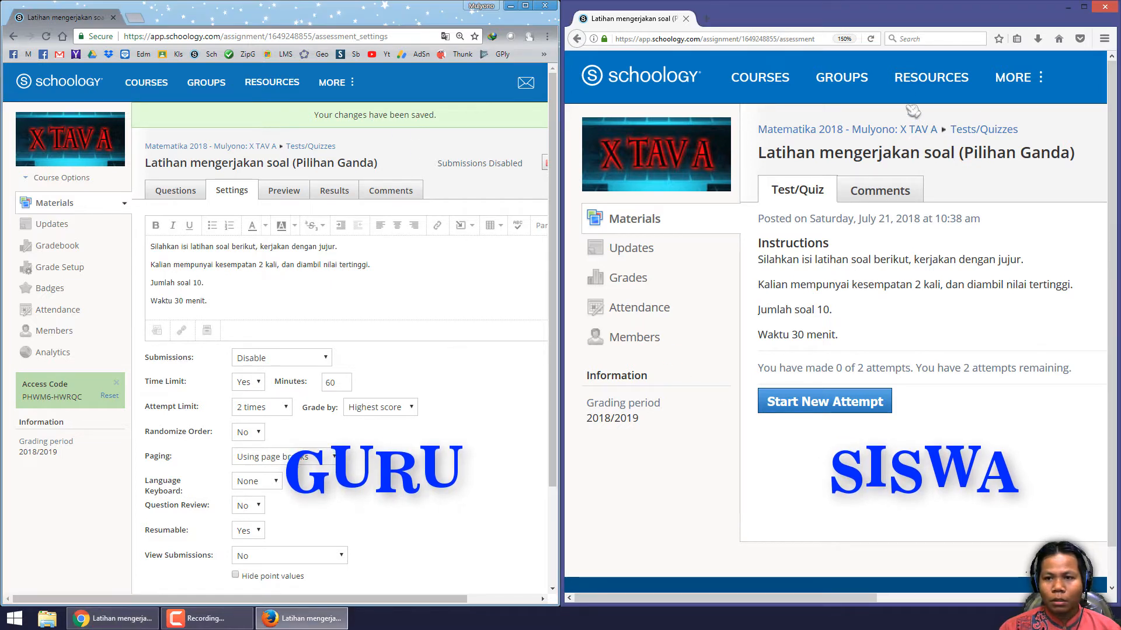
{"action": "left_click", "coordinate": [872, 39]}
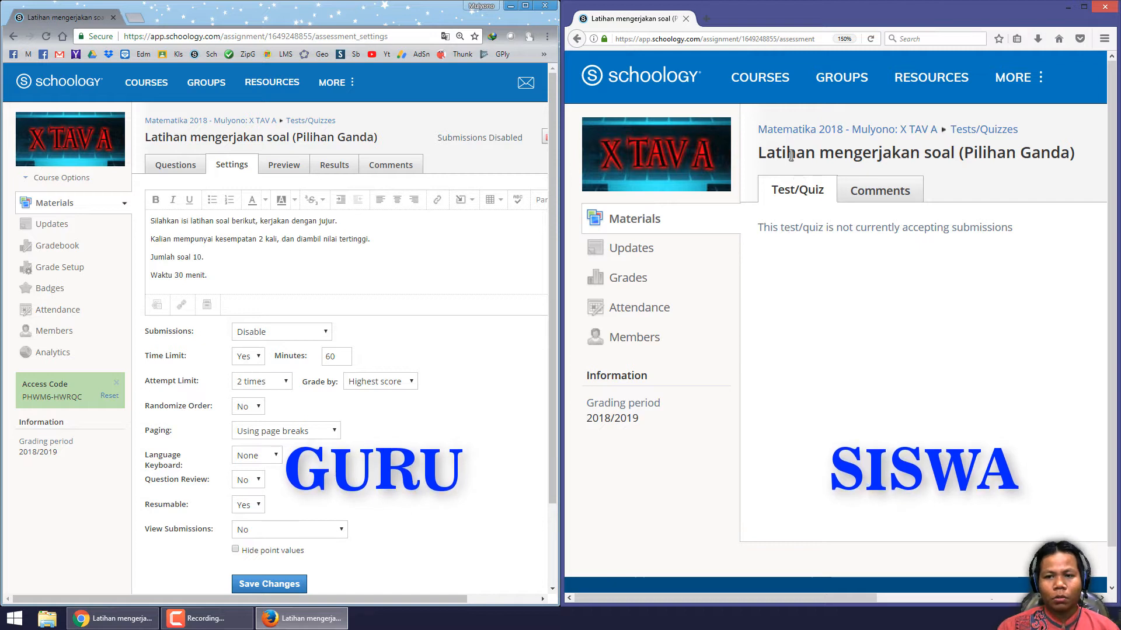
{"action": "left_click_drag", "start_coordinate": [787, 153], "coordinate": [941, 153]}
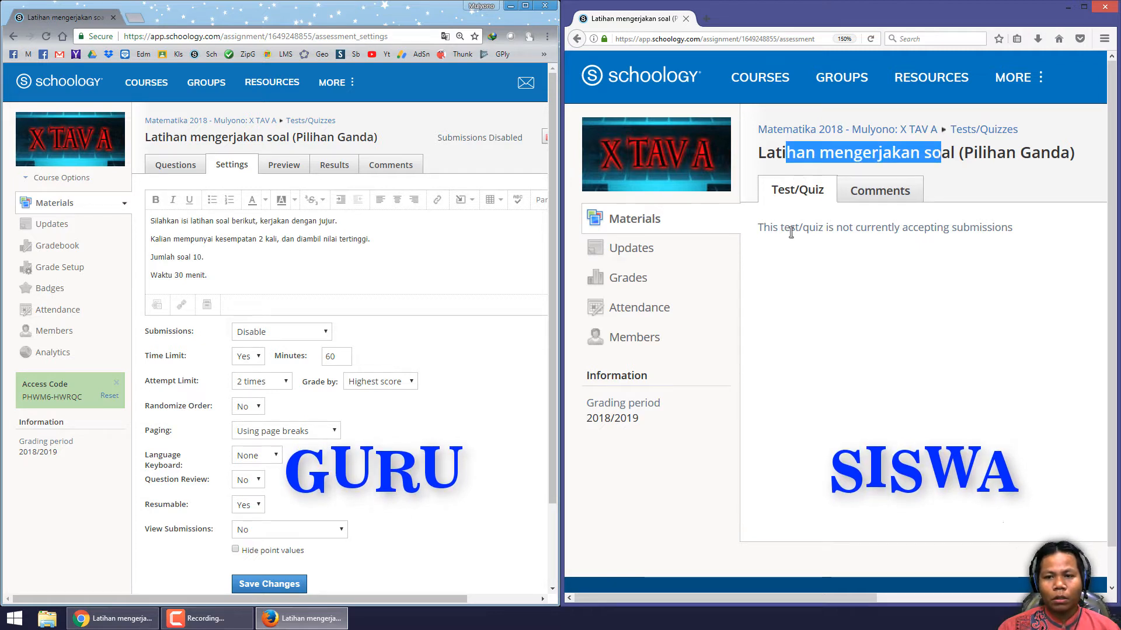
{"action": "left_click_drag", "start_coordinate": [791, 228], "coordinate": [930, 229]}
{"action": "left_click", "coordinate": [928, 230]}
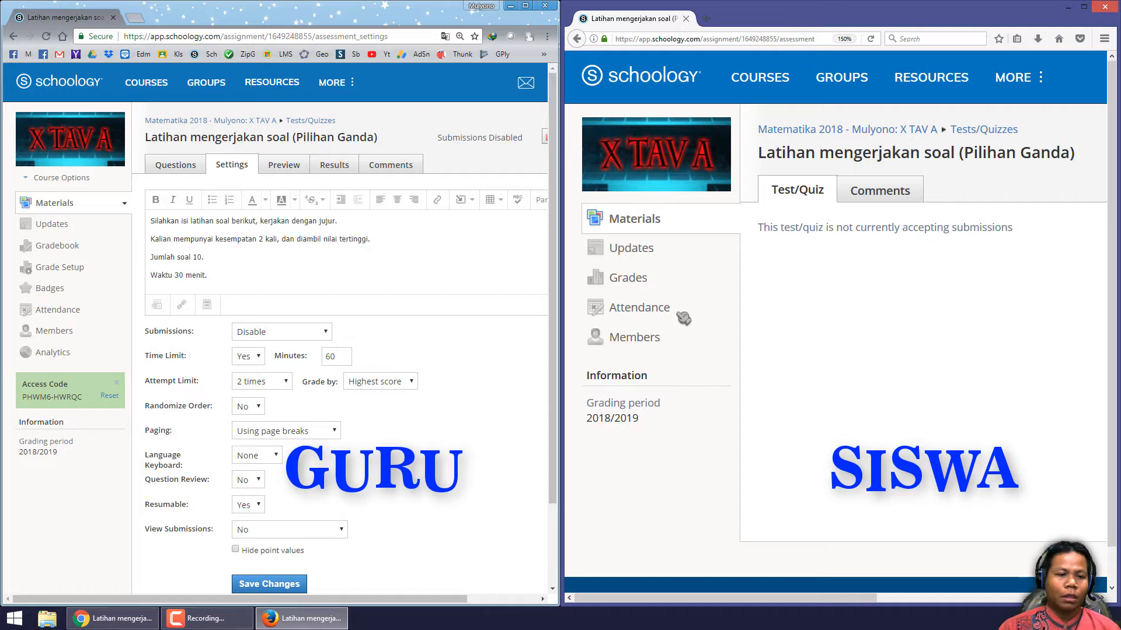
- Set the quiz submissions back to Enable, save the settings, and reload the student's quiz page
{"action": "left_click", "coordinate": [263, 341]}
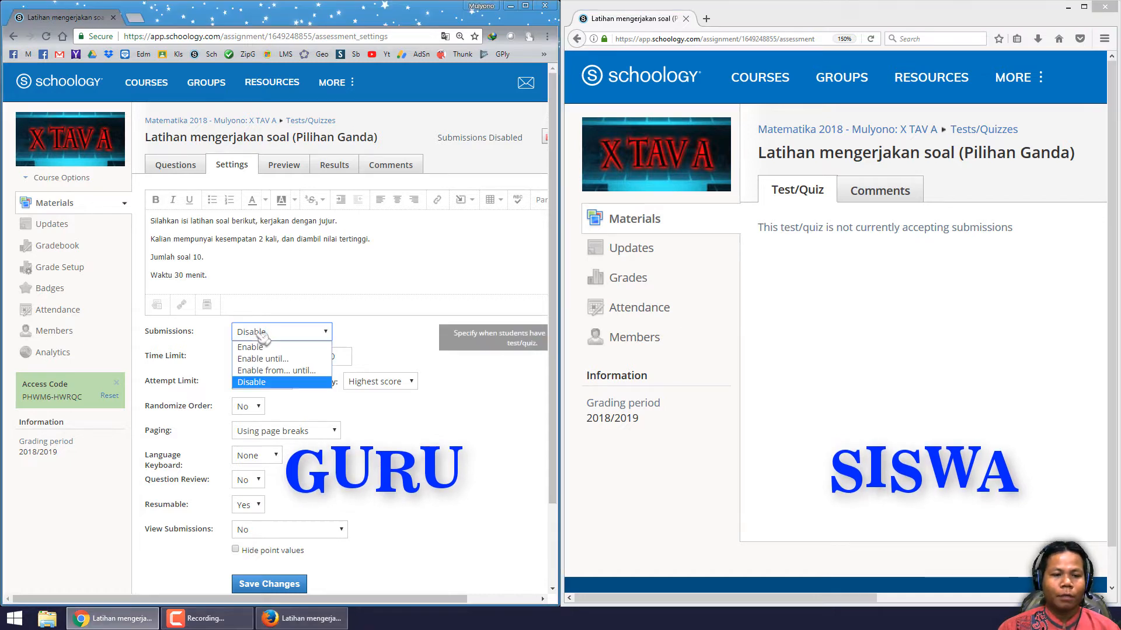
{"action": "left_click", "coordinate": [286, 359]}
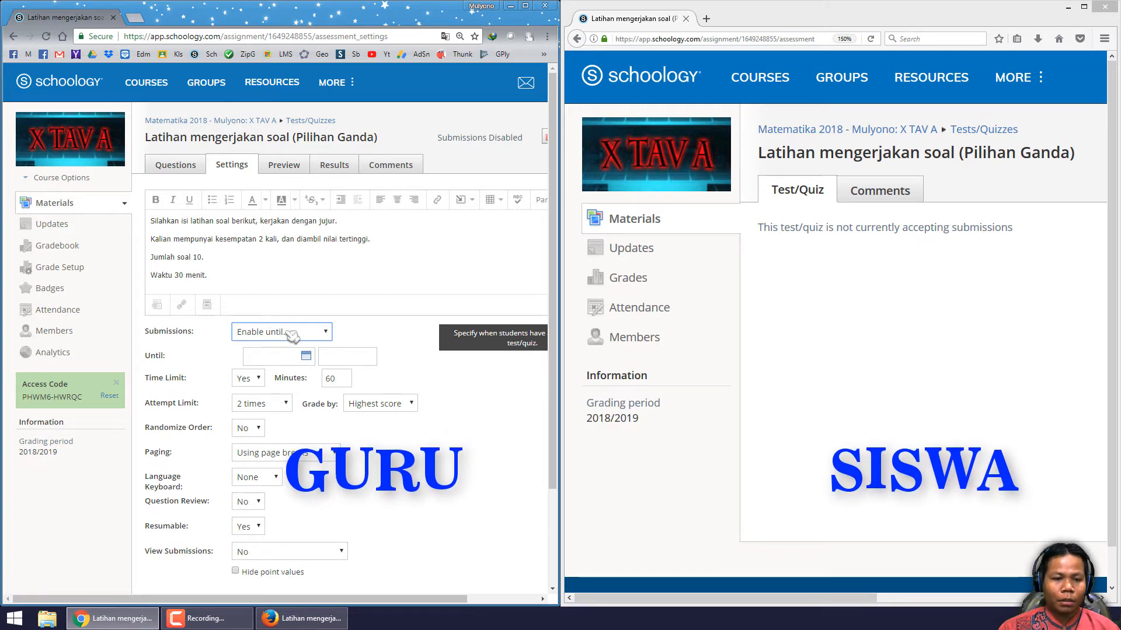
{"action": "left_click", "coordinate": [292, 333]}
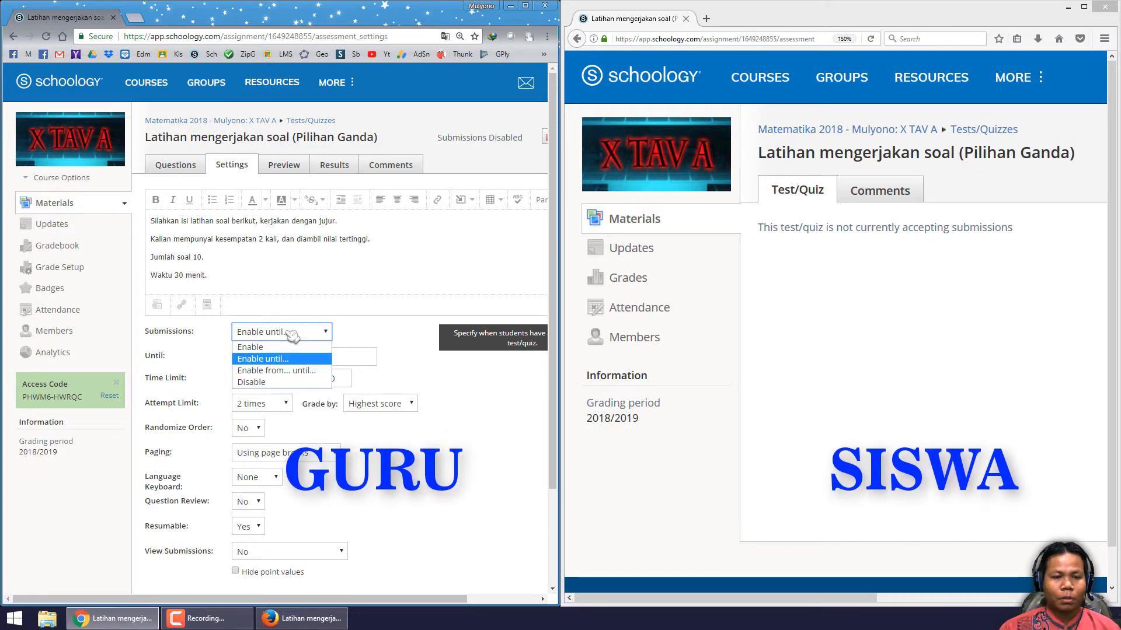
{"action": "left_click", "coordinate": [286, 373]}
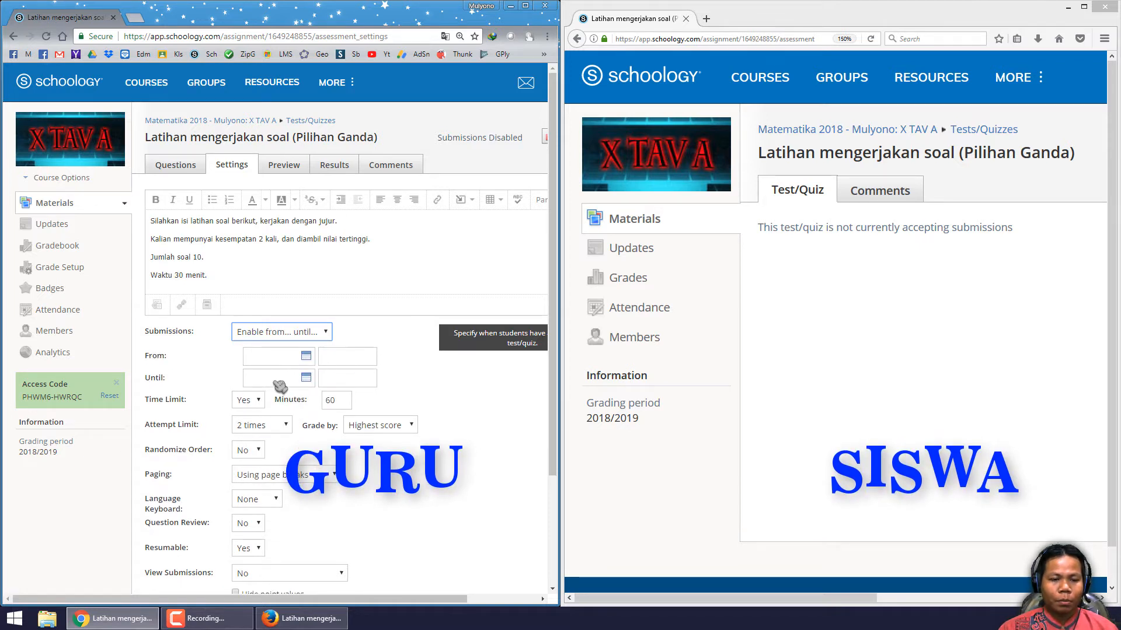
{"action": "left_click", "coordinate": [277, 335]}
{"action": "left_click", "coordinate": [274, 345]}
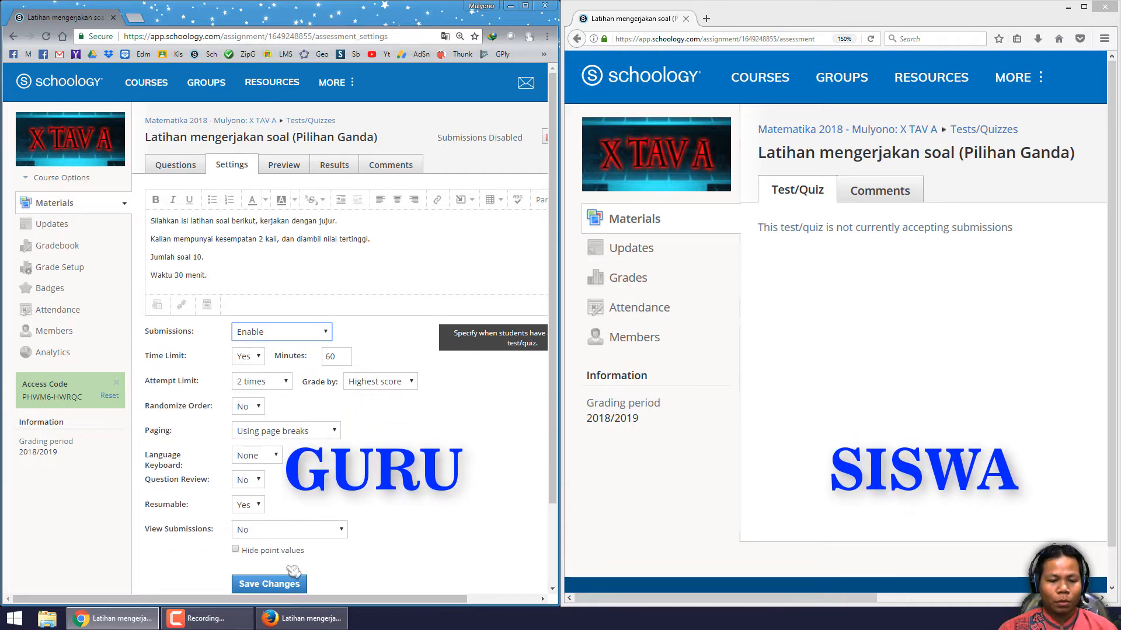
{"action": "left_click", "coordinate": [268, 586]}
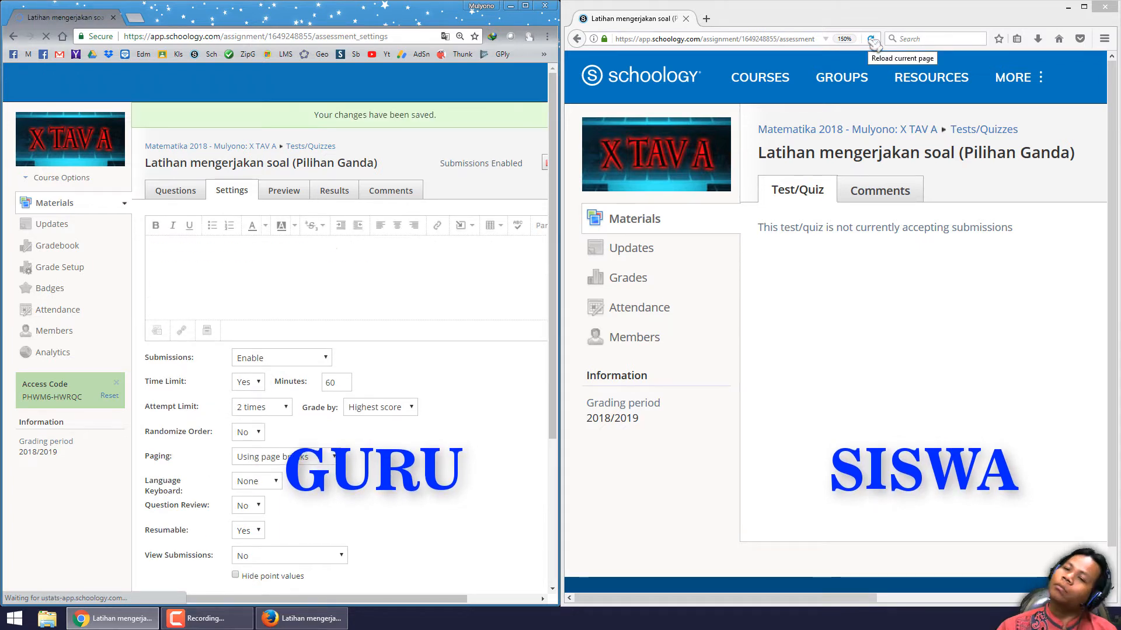
{"action": "left_click", "coordinate": [872, 40]}
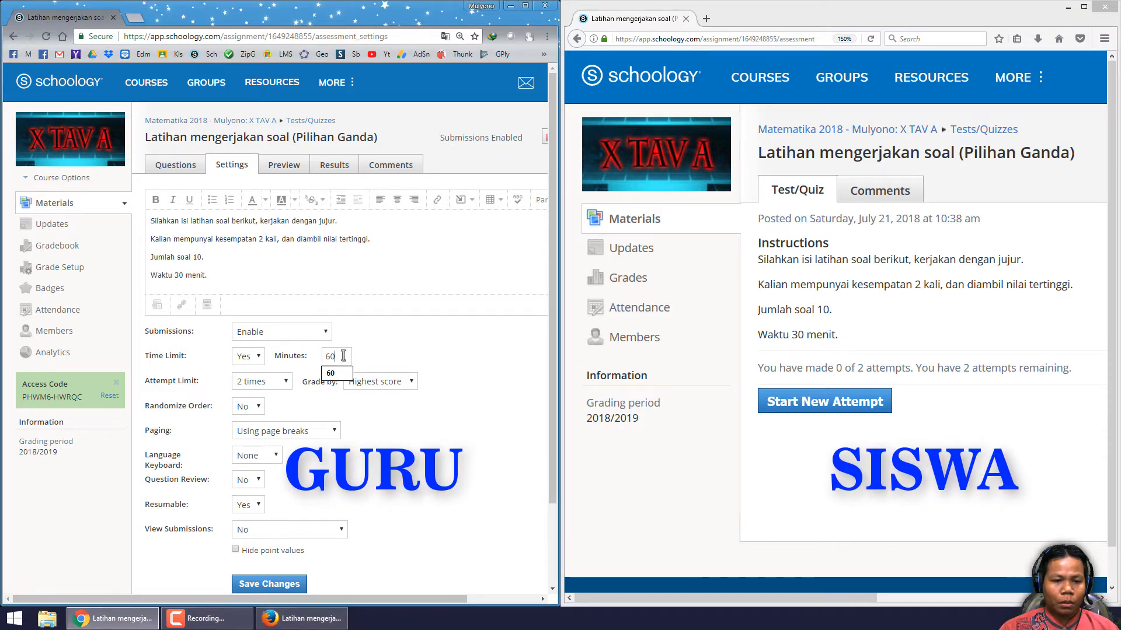
- Set the time limit to 5 minutes and change the instruction line to 'Waktu 5 menit.'
{"action": "double_click", "coordinate": [344, 357]}
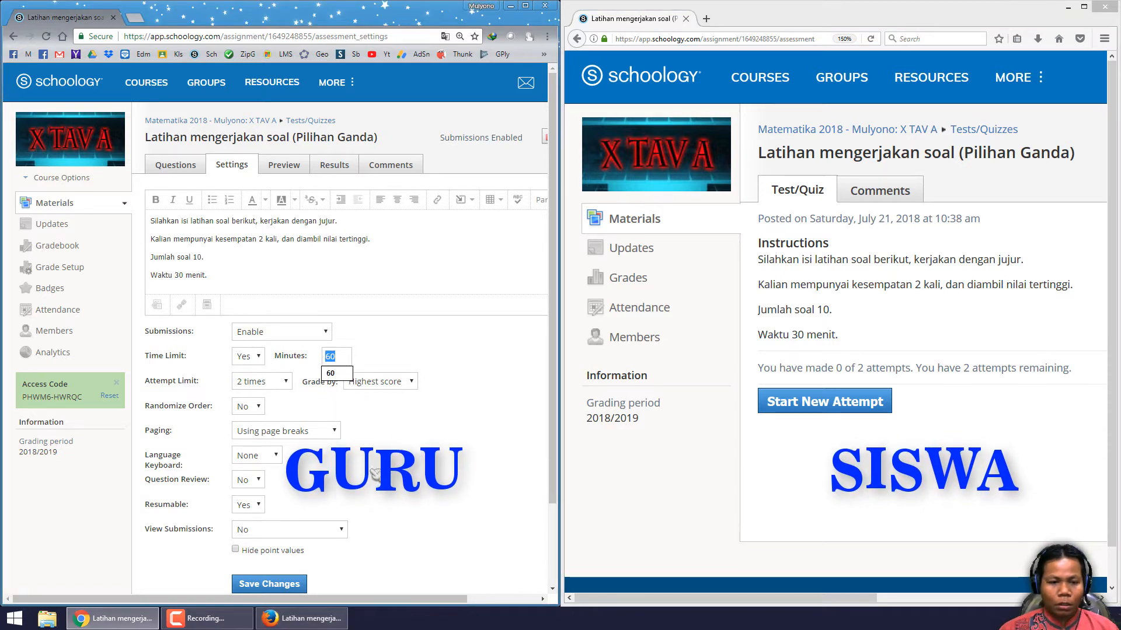
{"action": "type", "text": "5"}
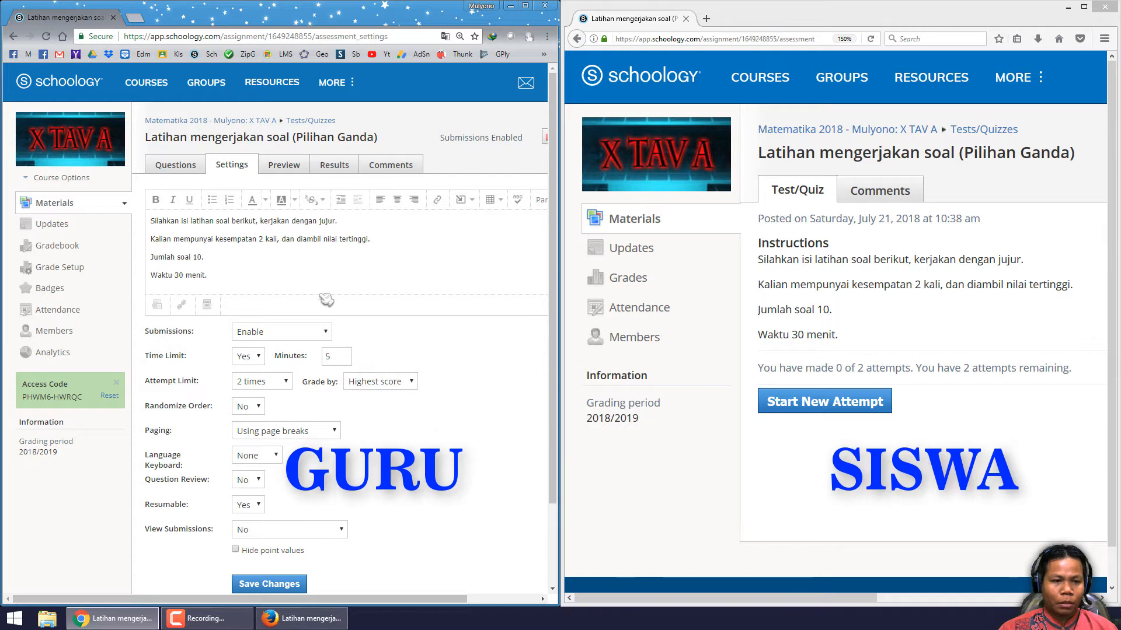
{"action": "double_click", "coordinate": [178, 274]}
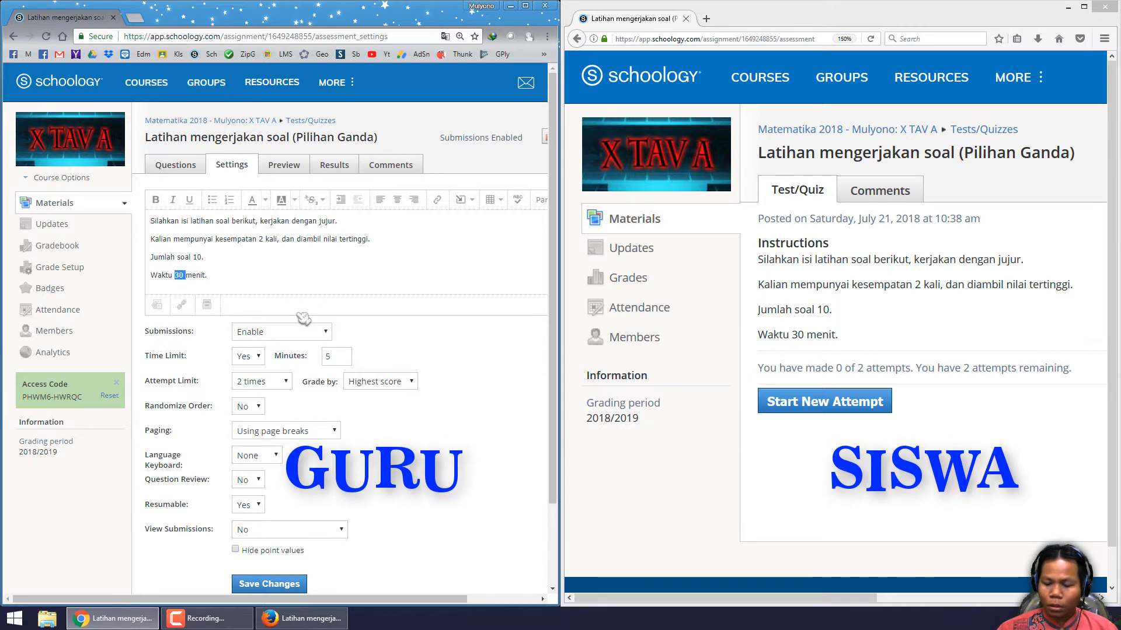
{"action": "type", "text": "5"}
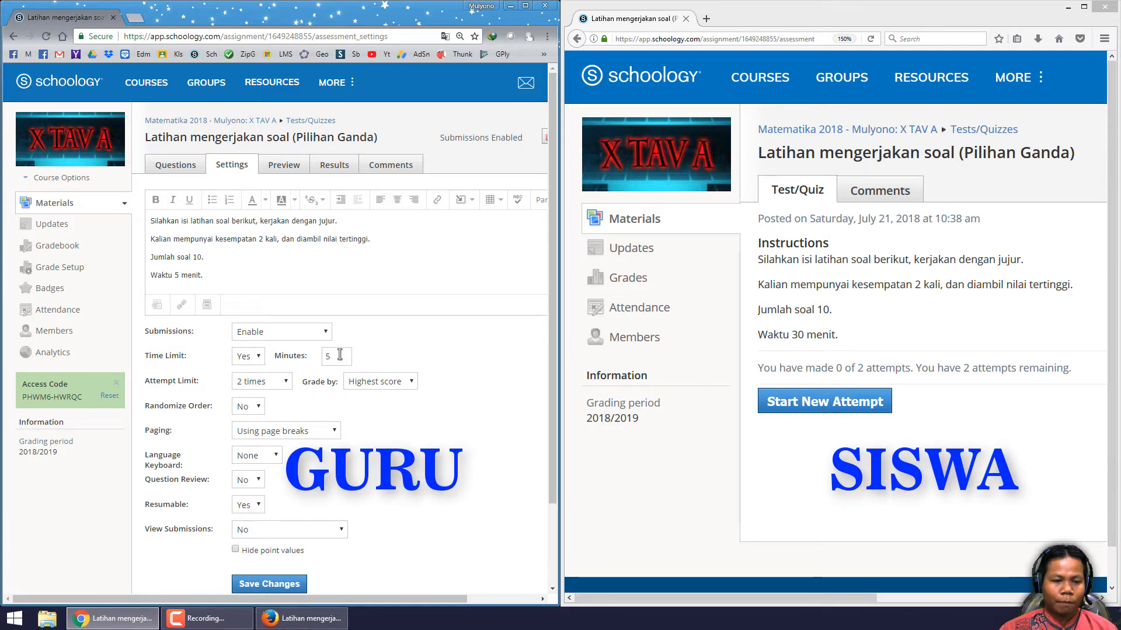
- Compare the teacher's attempt limit setting with the student's attempts message
{"action": "left_click_drag", "start_coordinate": [157, 382], "coordinate": [192, 382]}
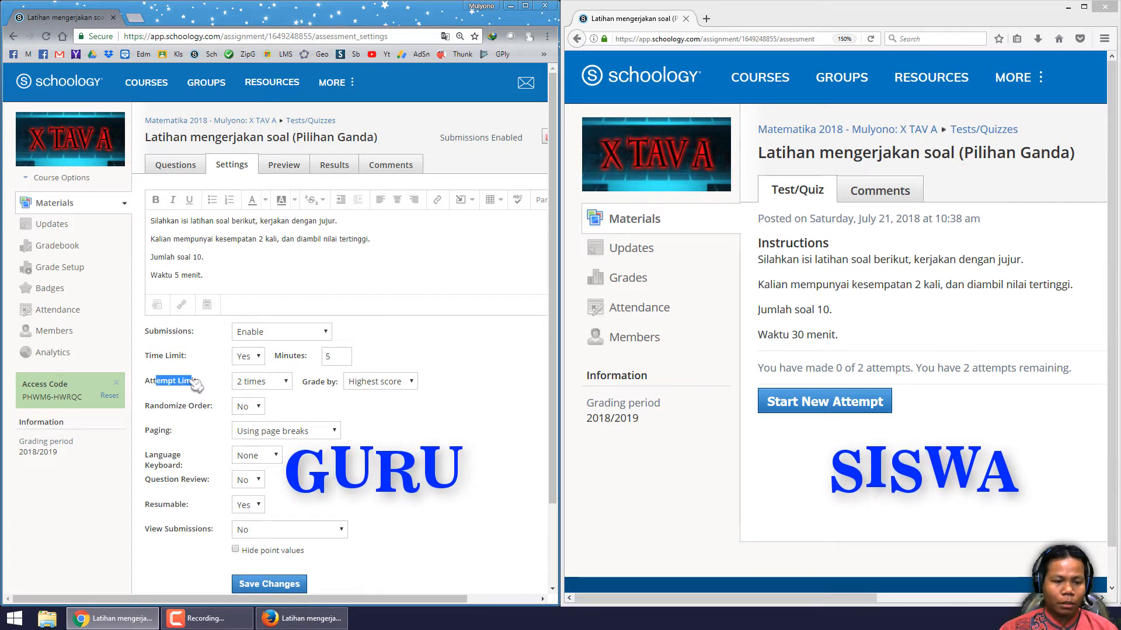
{"action": "left_click", "coordinate": [159, 382]}
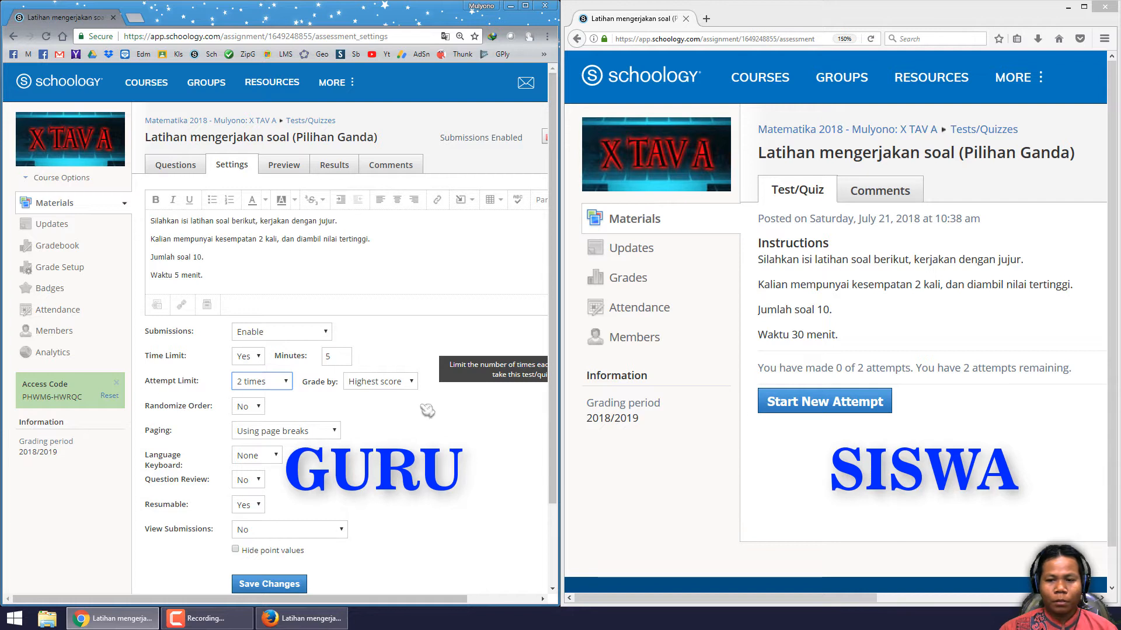
{"action": "left_click_drag", "start_coordinate": [760, 368], "coordinate": [906, 366]}
{"action": "left_click", "coordinate": [897, 369]}
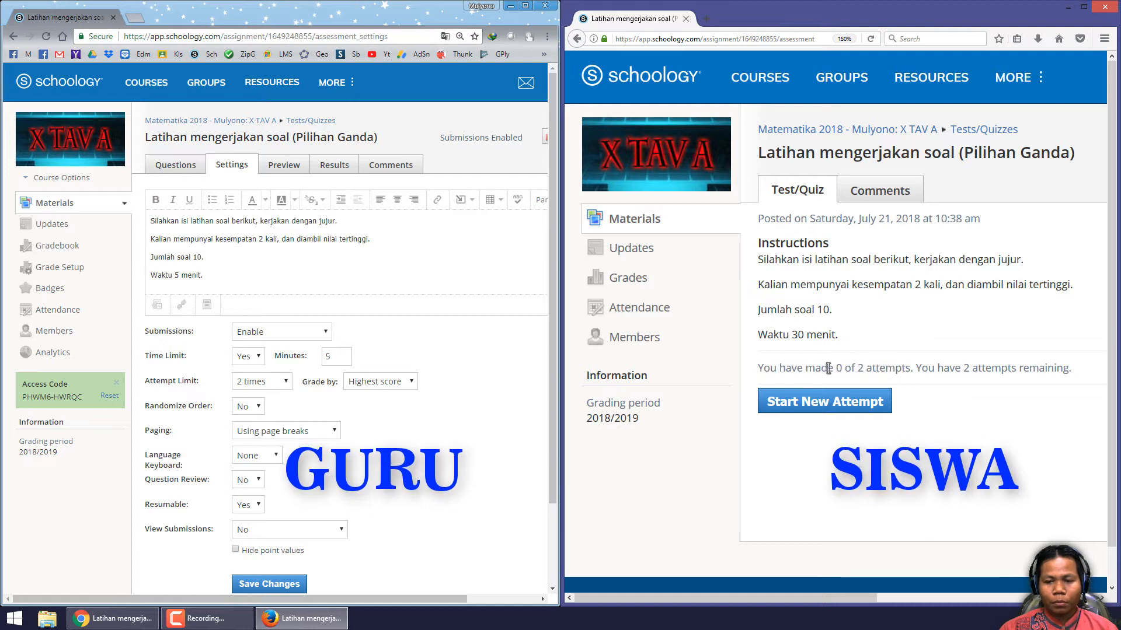
{"action": "left_click_drag", "start_coordinate": [821, 368], "coordinate": [1041, 369]}
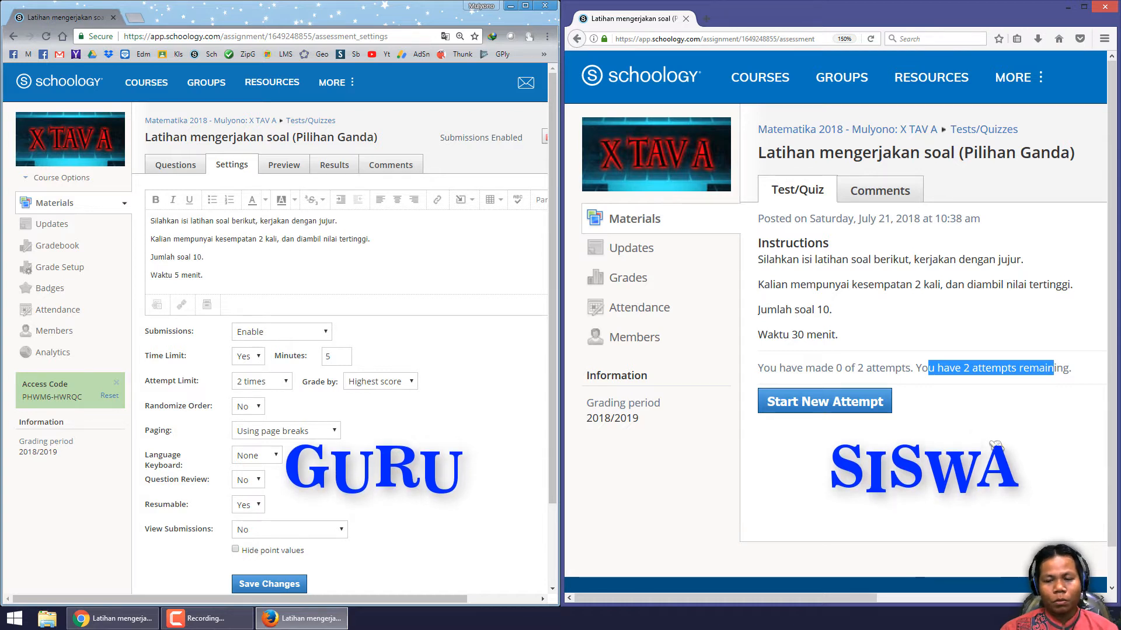
- Review the available attempt limit and grade-by options in the quiz settings
{"action": "left_click", "coordinate": [283, 382]}
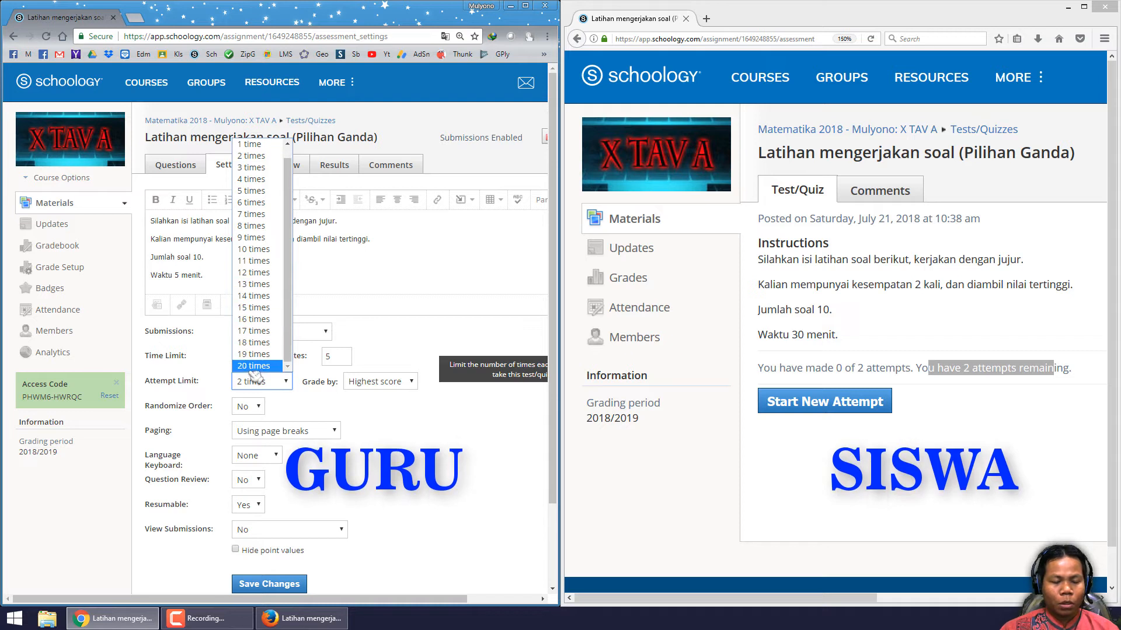
{"action": "left_click", "coordinate": [260, 383]}
{"action": "left_click", "coordinate": [460, 435]}
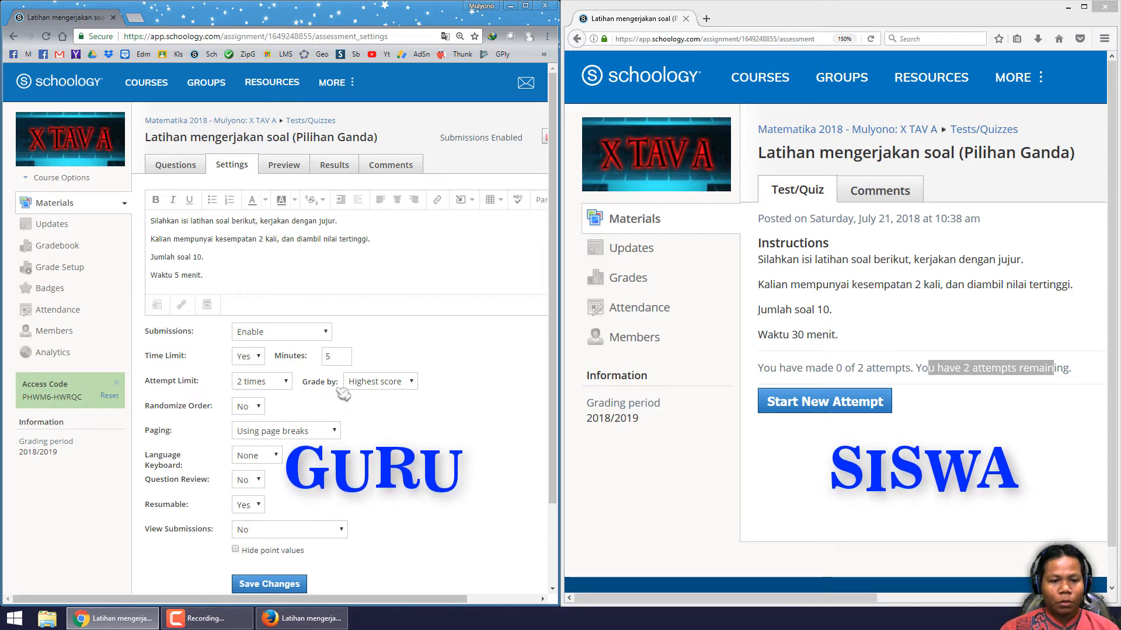
{"action": "left_click", "coordinate": [385, 382]}
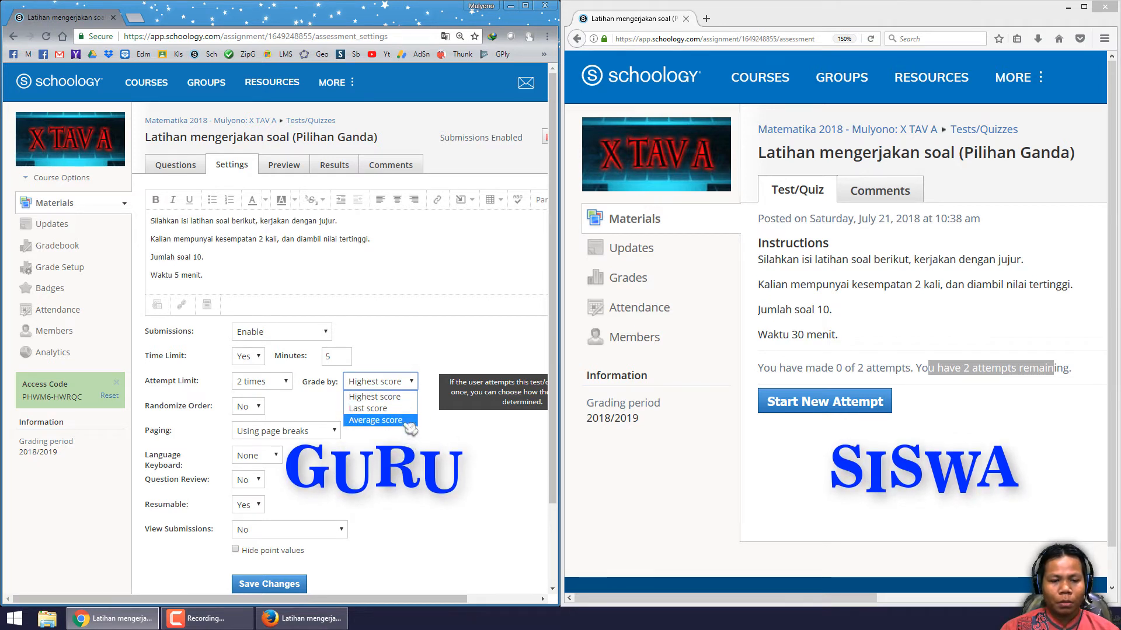
{"action": "left_click", "coordinate": [424, 450]}
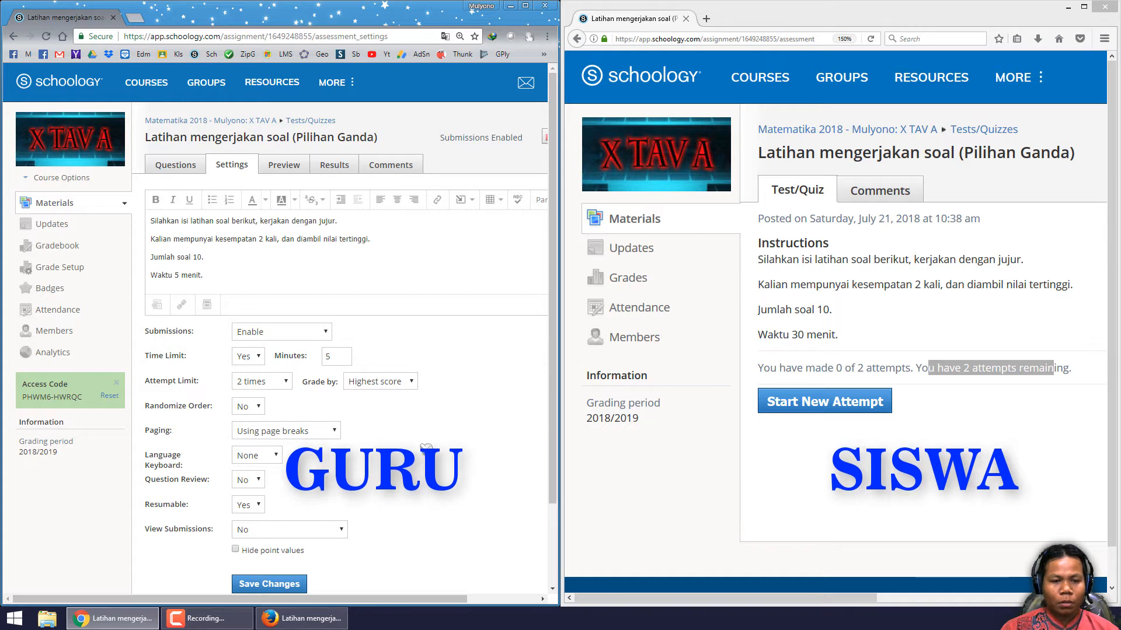
{"action": "left_click", "coordinate": [284, 384]}
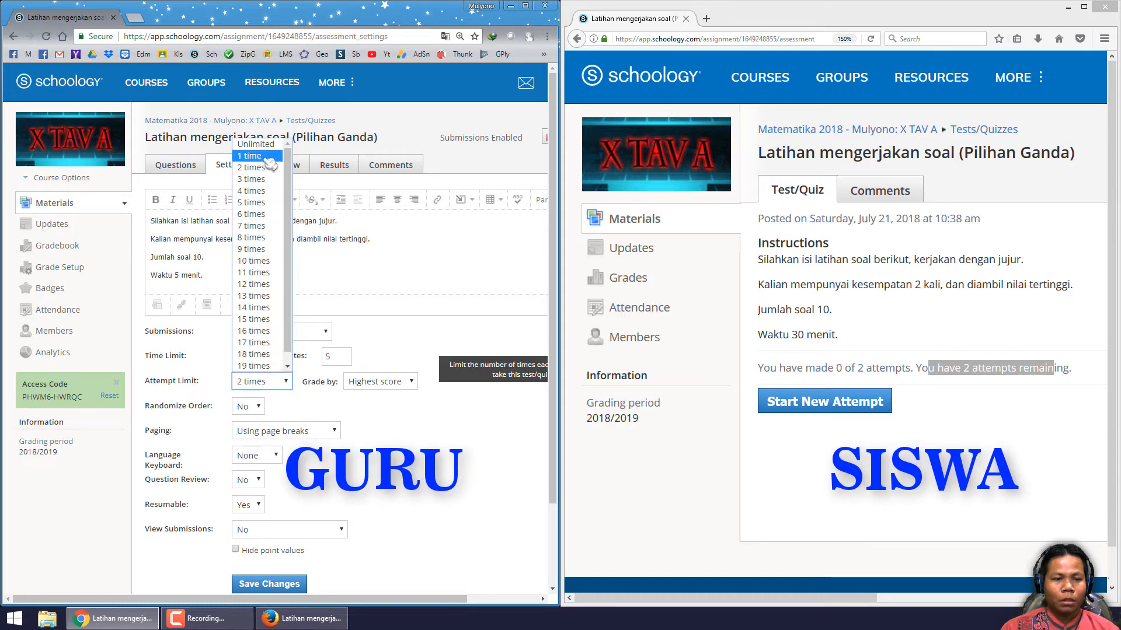
{"action": "left_click", "coordinate": [268, 157]}
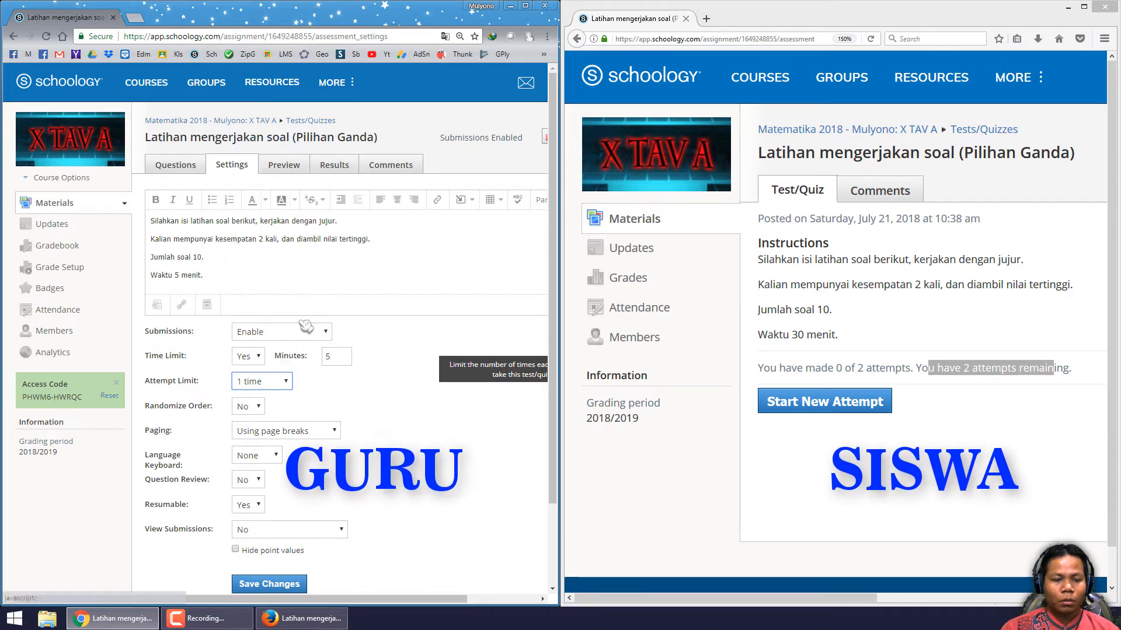
{"action": "left_click", "coordinate": [274, 386]}
{"action": "left_click", "coordinate": [257, 169]}
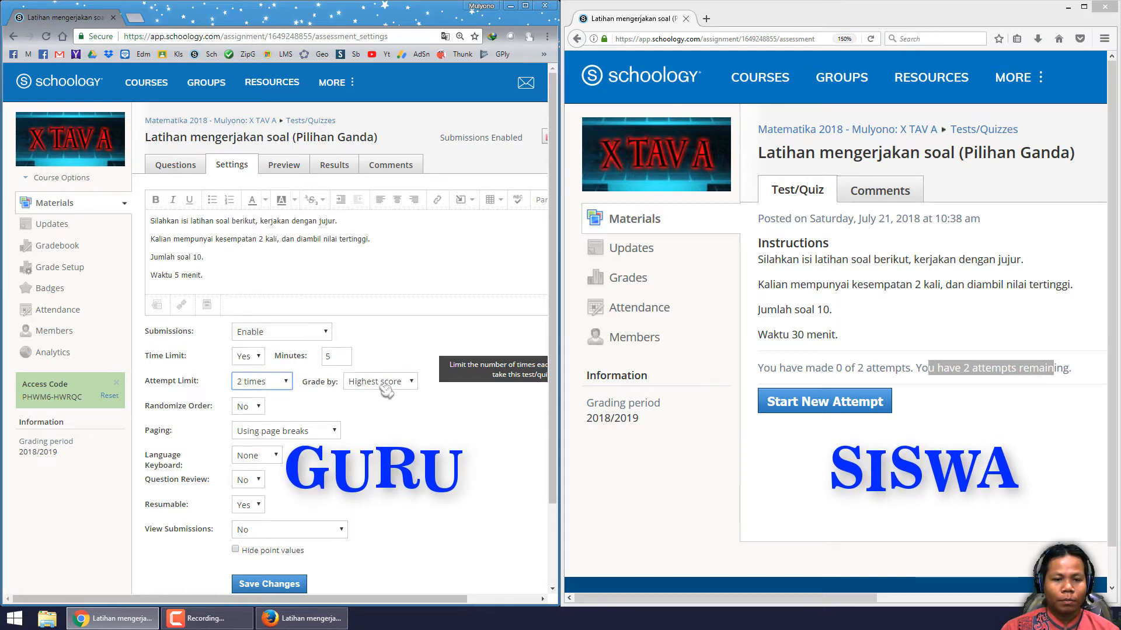
{"action": "left_click", "coordinate": [386, 381]}
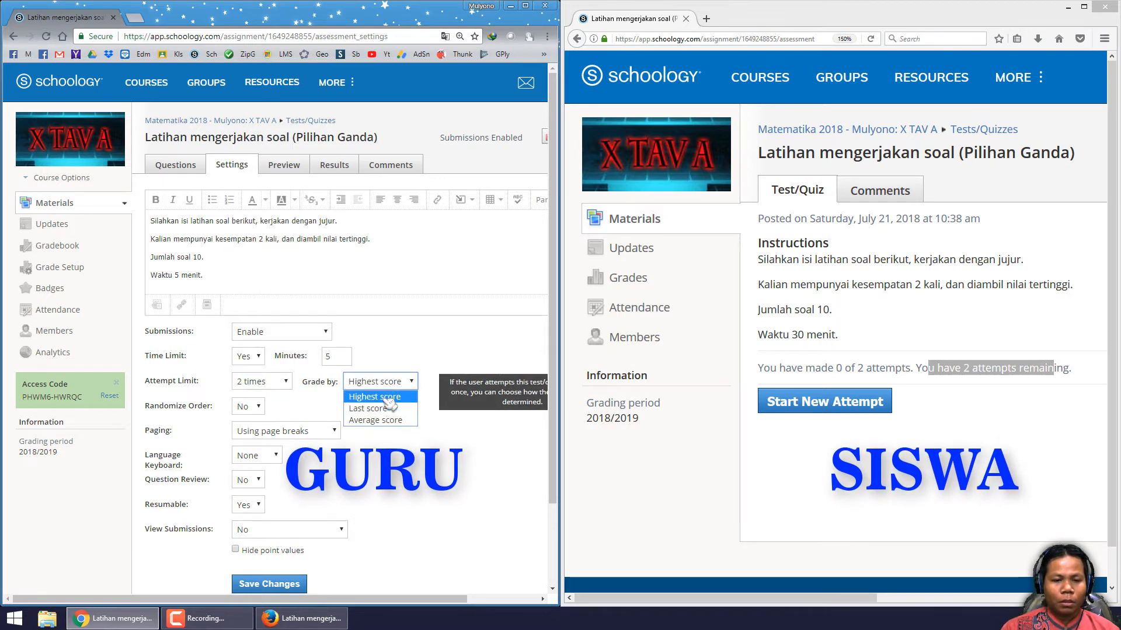
{"action": "left_click", "coordinate": [379, 388]}
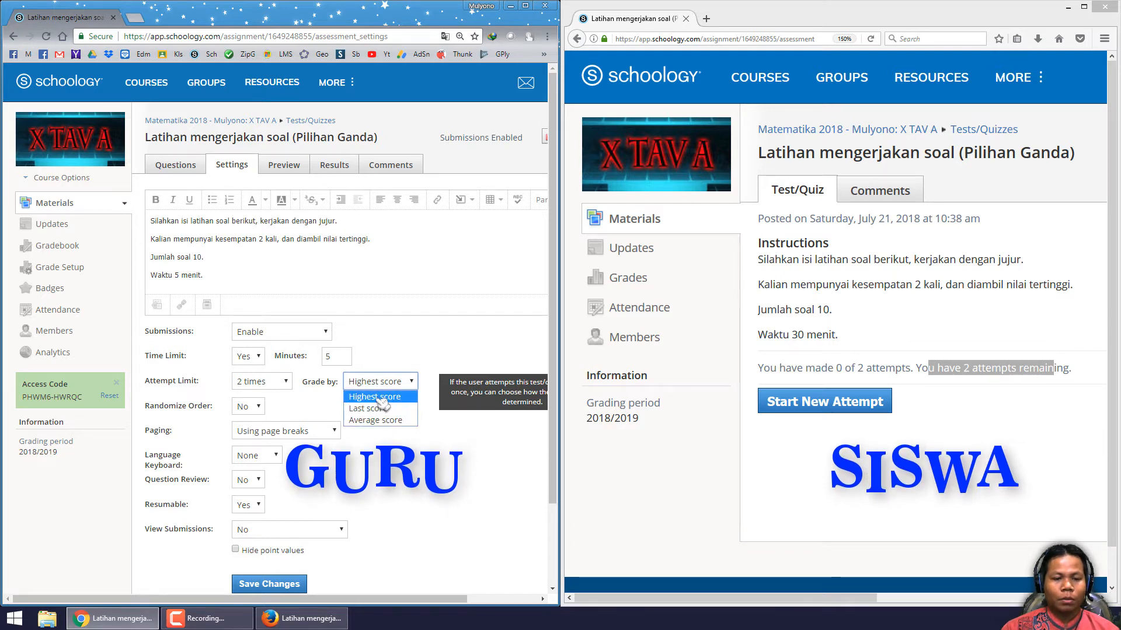
- Set the quiz attempt limit to 3 times, save the settings, and reload the student's quiz page
{"action": "left_click", "coordinate": [403, 435]}
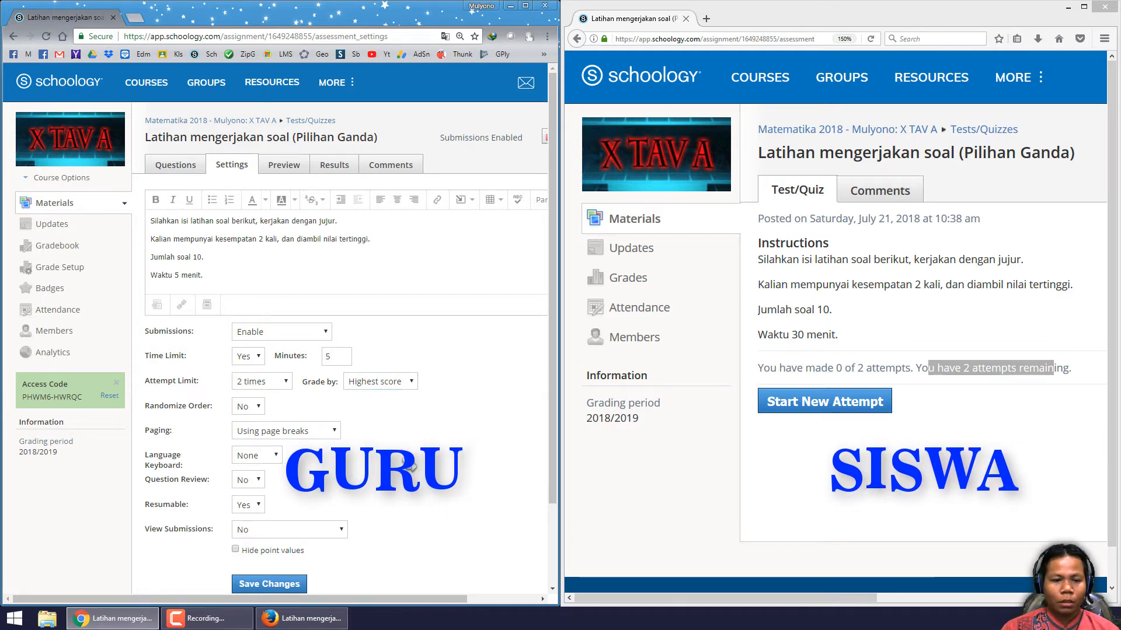
{"action": "left_click", "coordinate": [278, 384]}
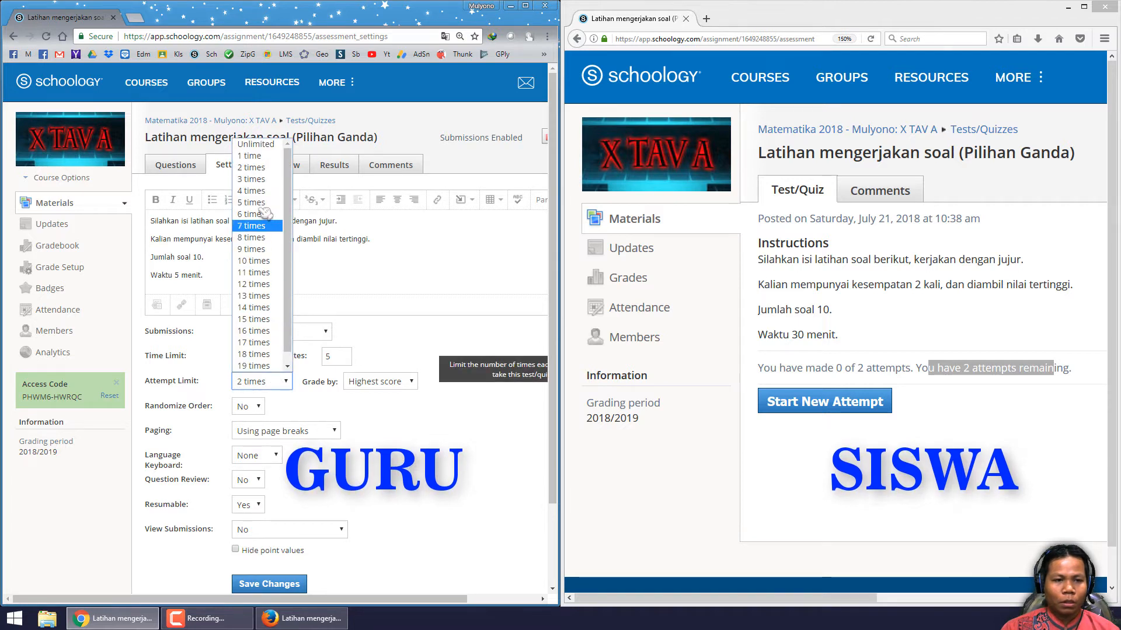
{"action": "left_click", "coordinate": [261, 183]}
{"action": "left_click", "coordinate": [746, 364]}
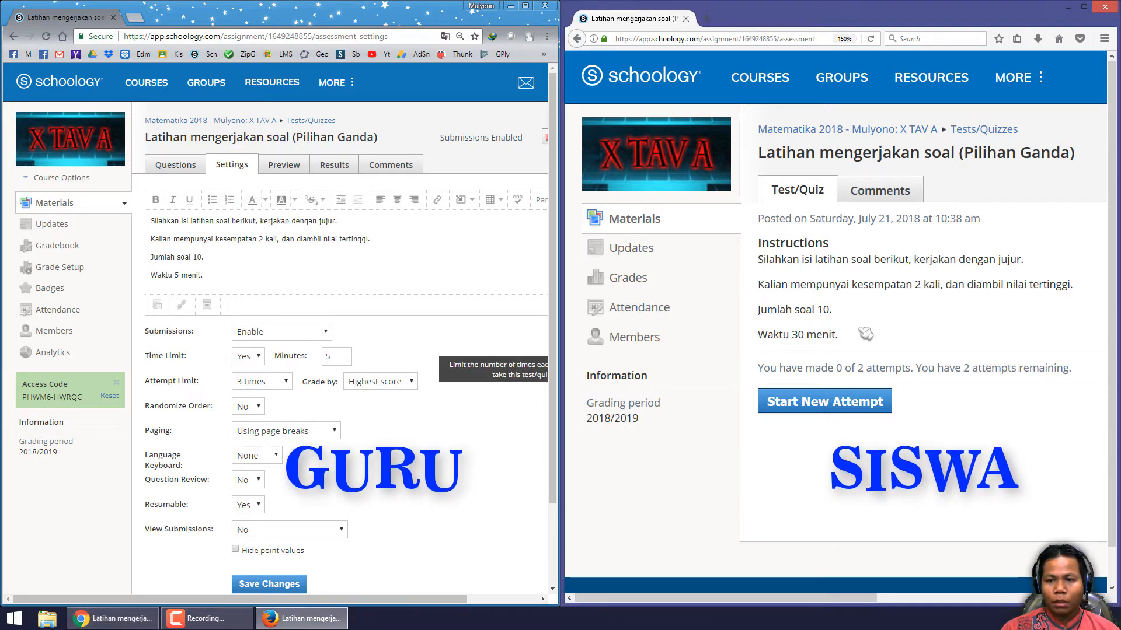
{"action": "left_click", "coordinate": [300, 582]}
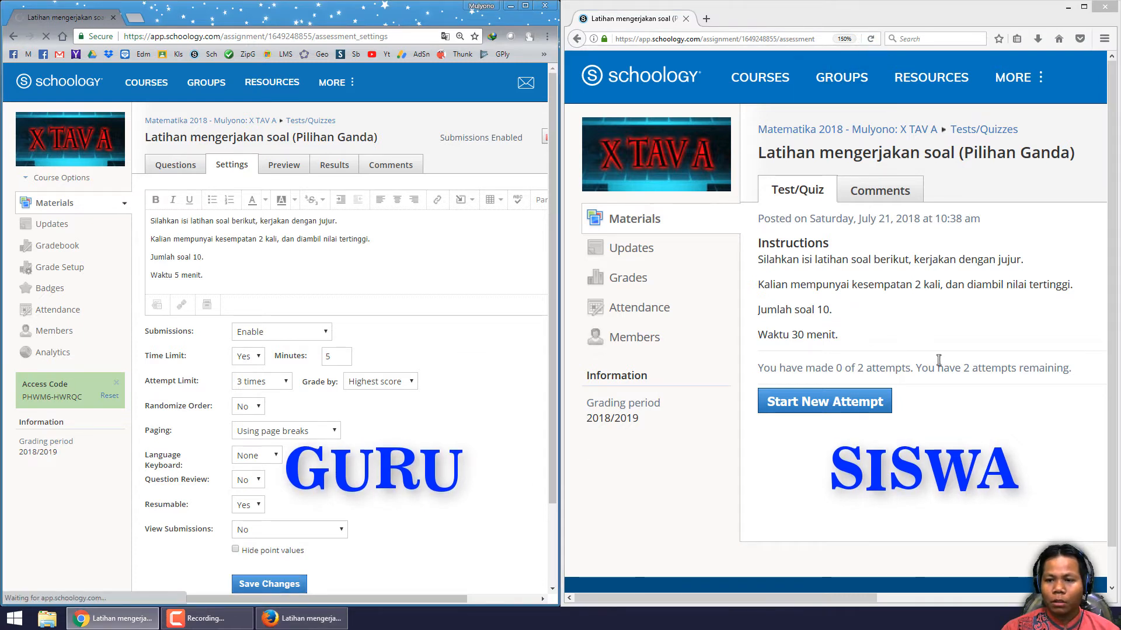
{"action": "left_click_drag", "start_coordinate": [964, 368], "coordinate": [982, 369]}
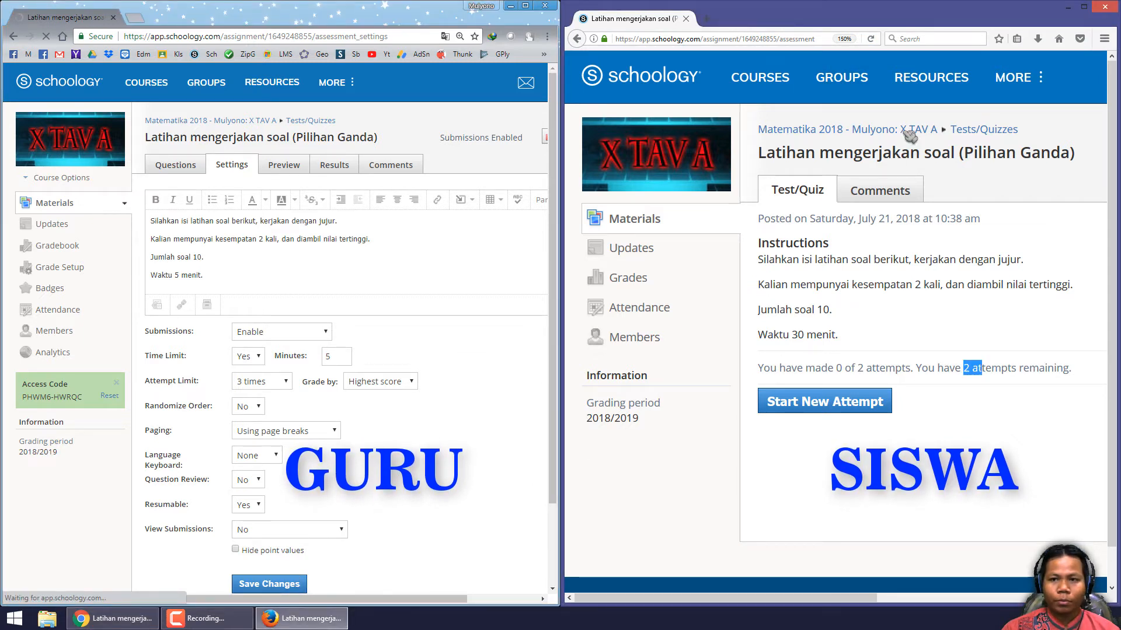
{"action": "left_click", "coordinate": [870, 39]}
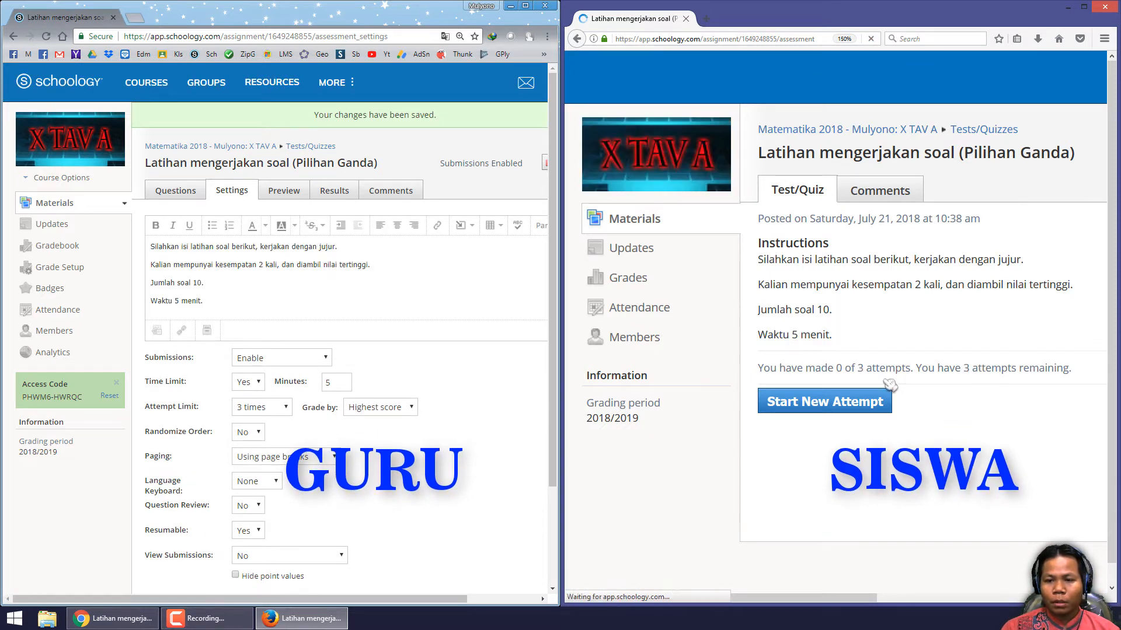
- Set the attempt limit to 1 time, save the settings, and reload the student's quiz page
{"action": "left_click_drag", "start_coordinate": [857, 368], "coordinate": [886, 366]}
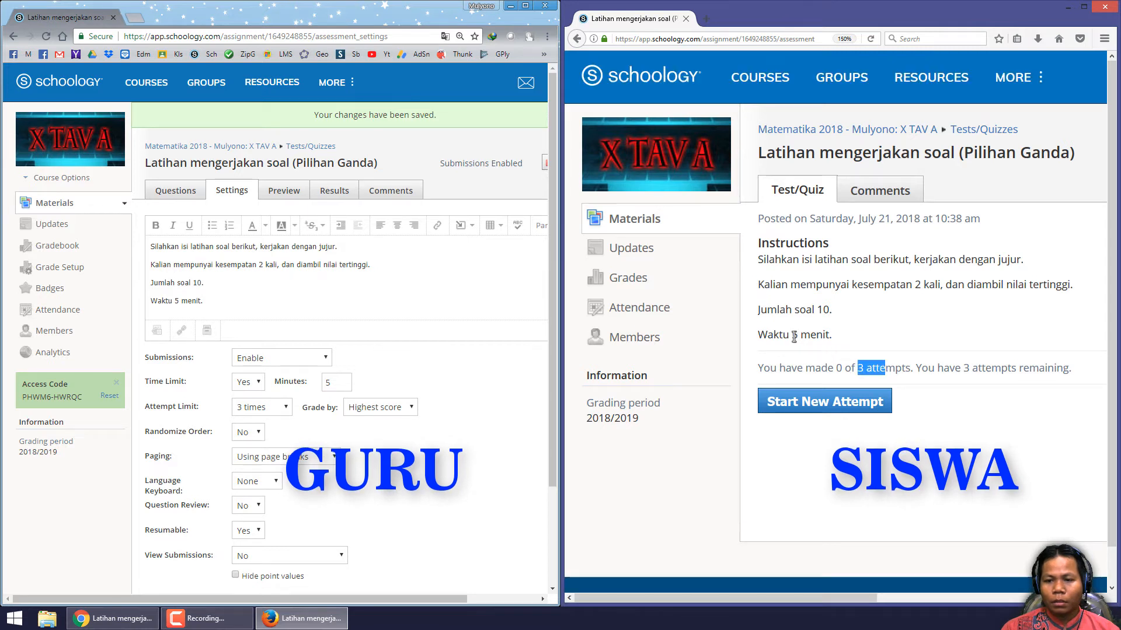
{"action": "left_click_drag", "start_coordinate": [791, 336], "coordinate": [825, 334]}
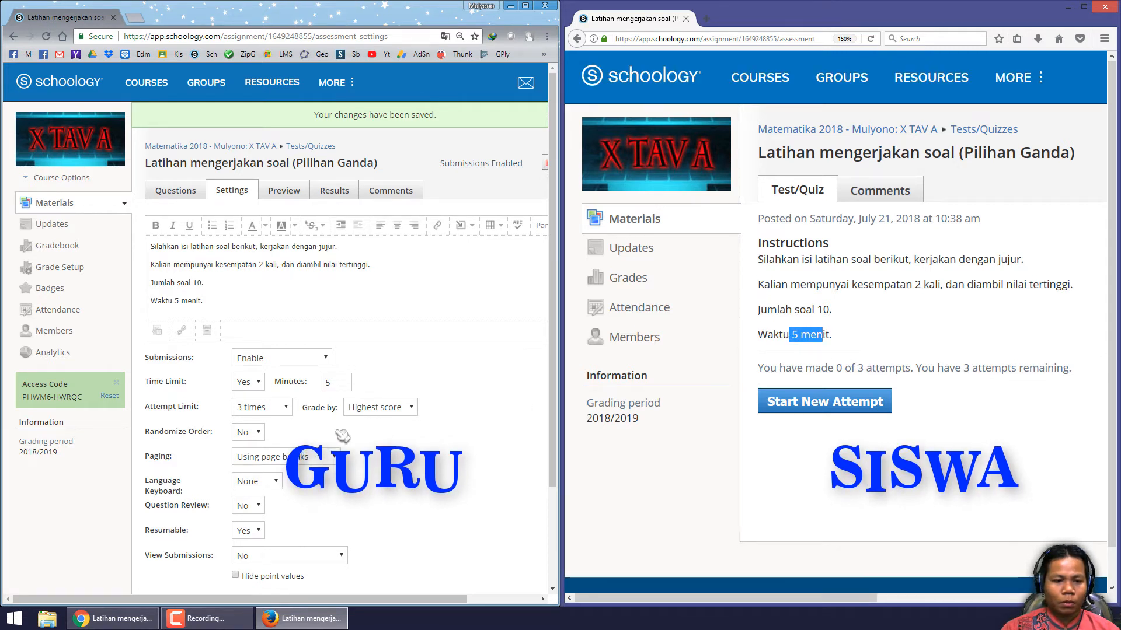
{"action": "left_click", "coordinate": [261, 415]}
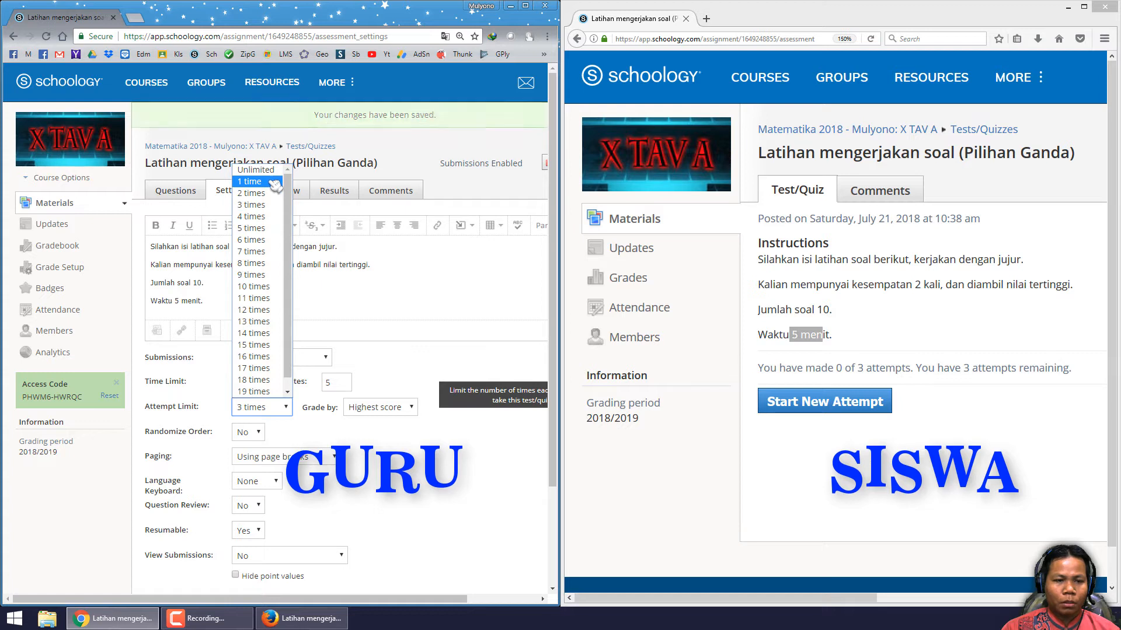
{"action": "left_click", "coordinate": [274, 182]}
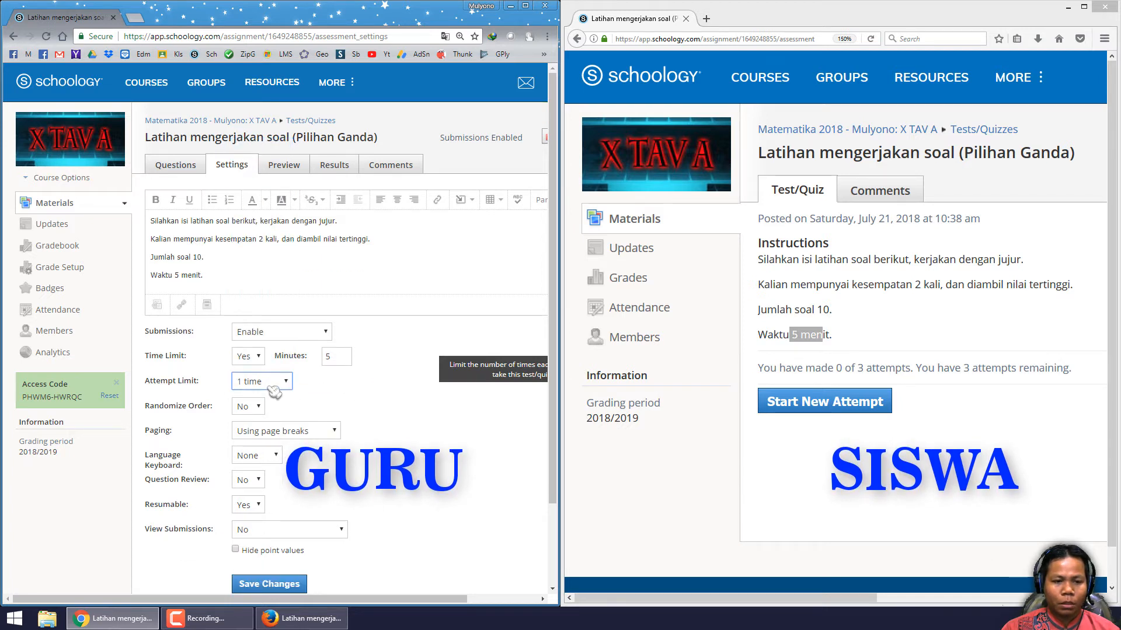
{"action": "left_click", "coordinate": [290, 585]}
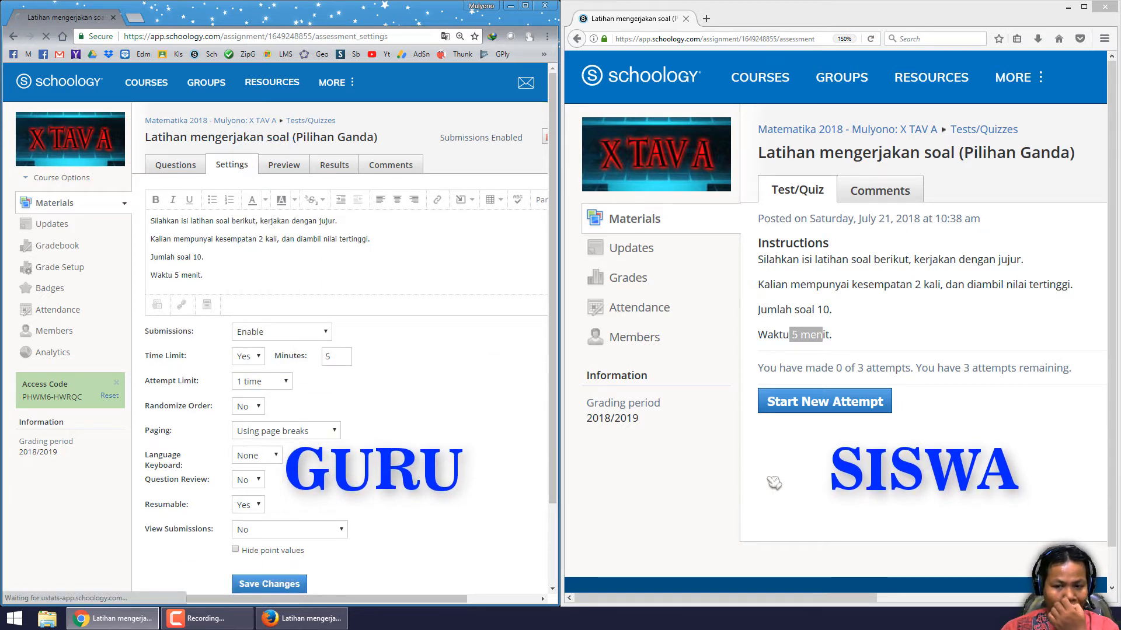
{"action": "left_click_drag", "start_coordinate": [859, 368], "coordinate": [885, 367]}
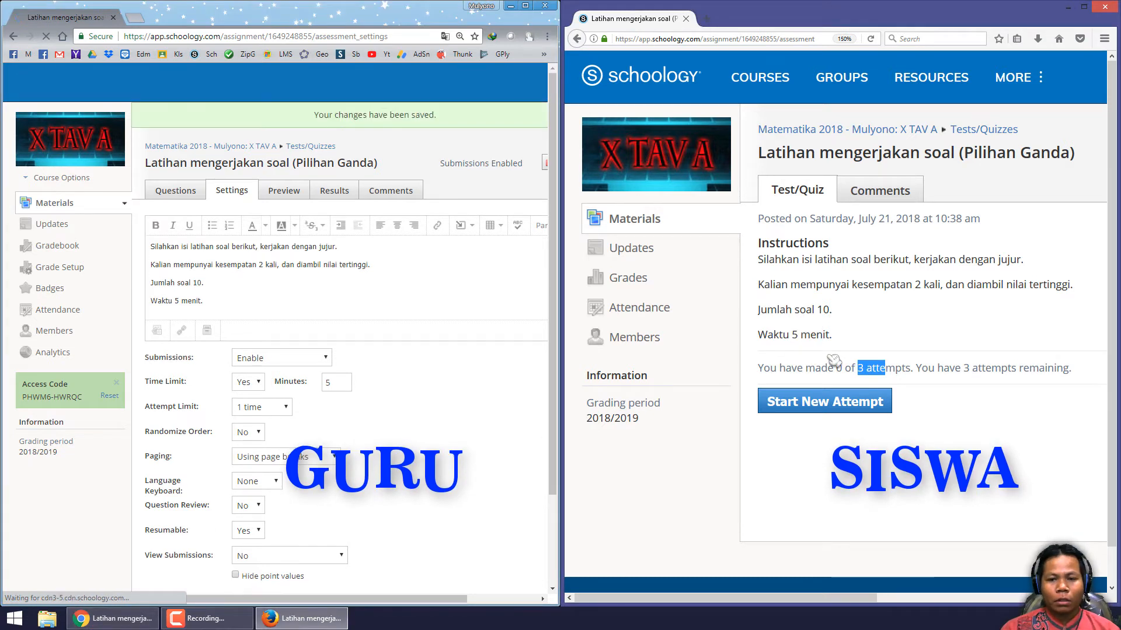
{"action": "left_click", "coordinate": [870, 38]}
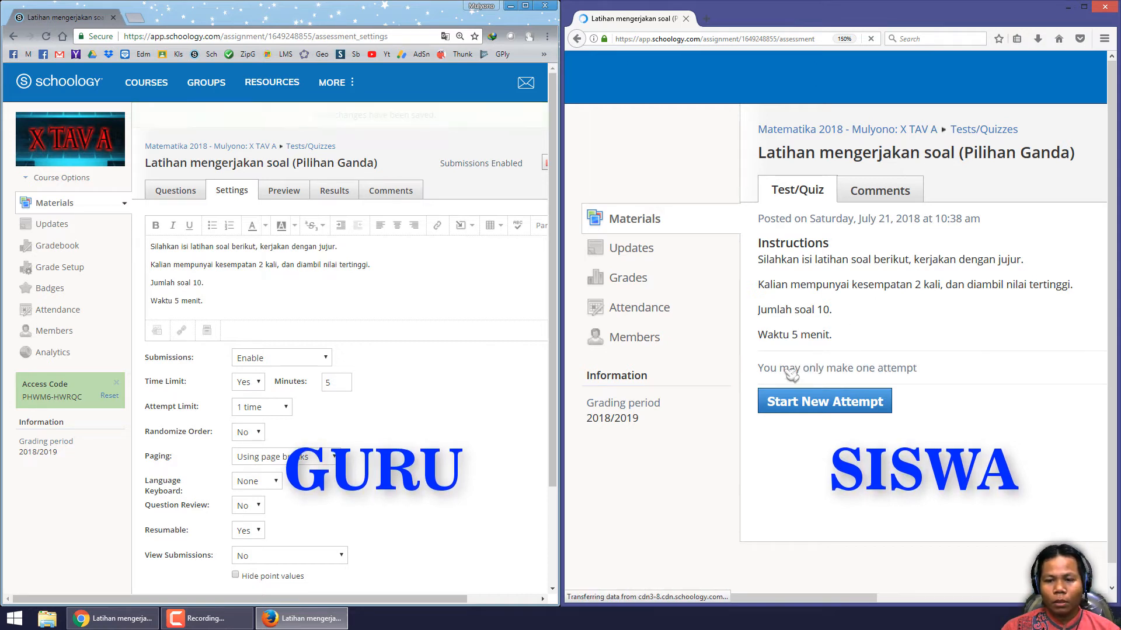
- Set the attempt limit to 2 times graded by Highest score, save, and reload the student's quiz page
{"action": "left_click_drag", "start_coordinate": [764, 368], "coordinate": [900, 369]}
{"action": "left_click", "coordinate": [938, 375]}
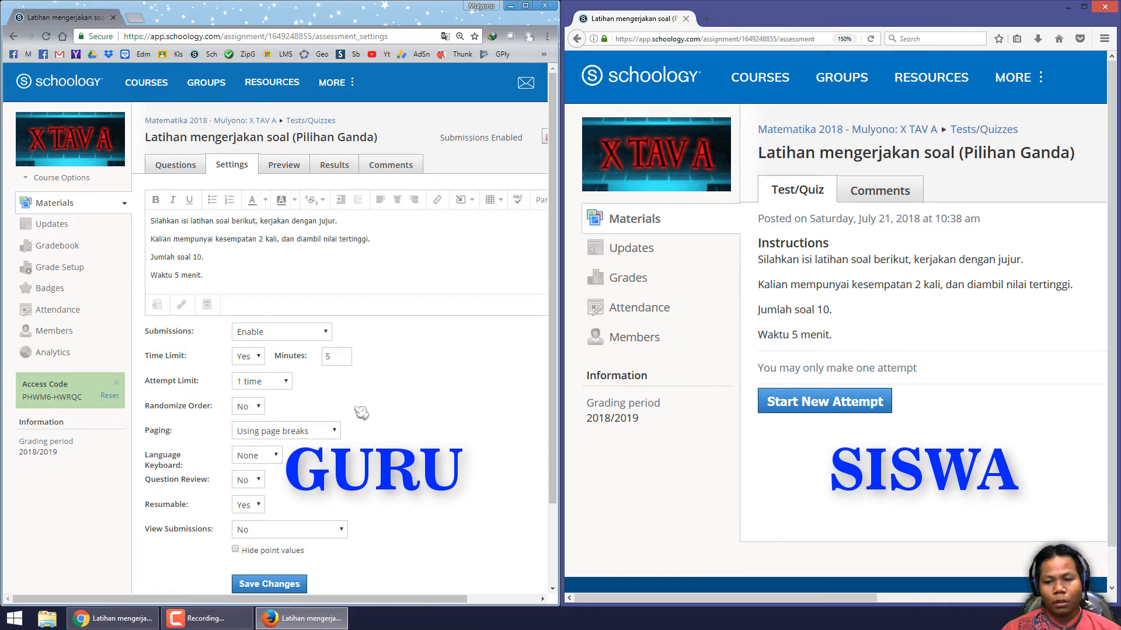
{"action": "left_click", "coordinate": [279, 388]}
{"action": "left_click", "coordinate": [279, 387]}
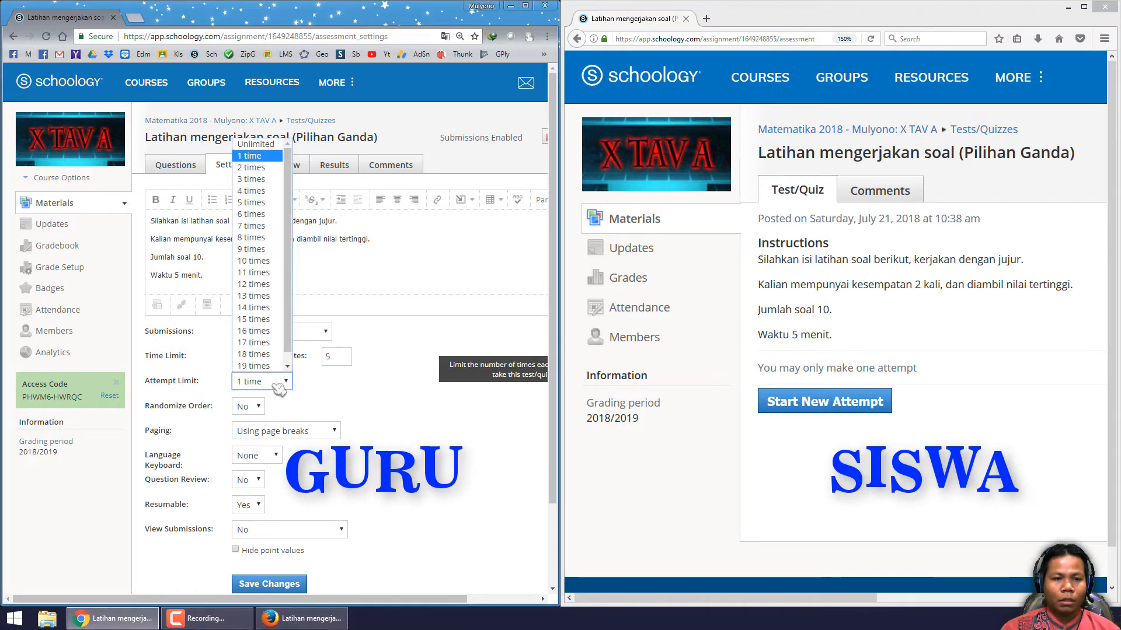
{"action": "left_click", "coordinate": [251, 167]}
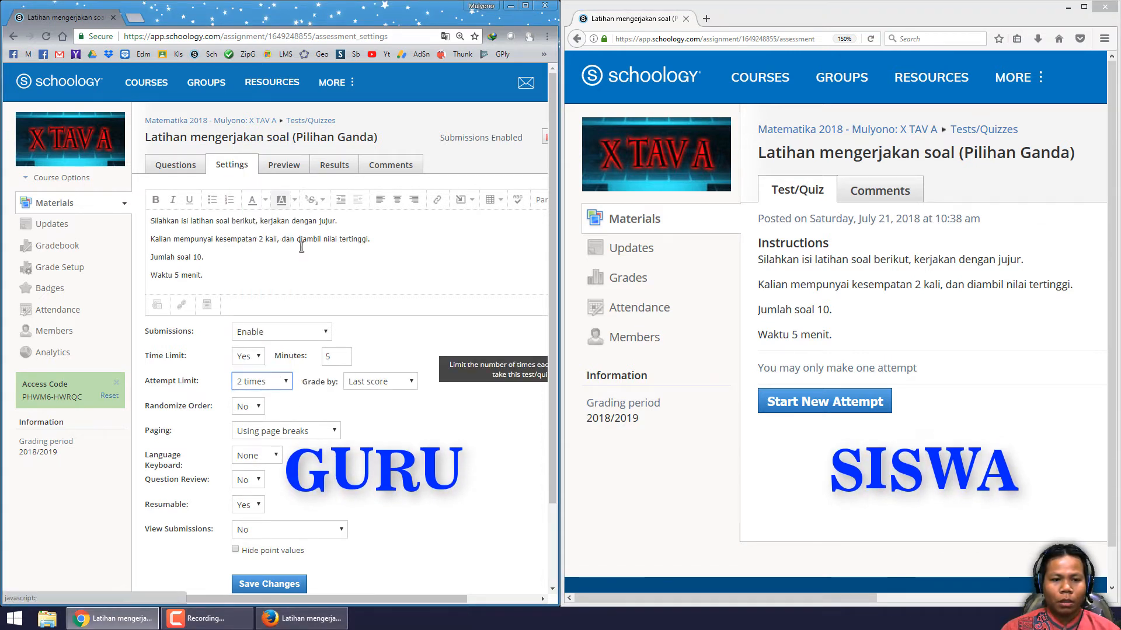
{"action": "left_click", "coordinate": [376, 386]}
{"action": "left_click", "coordinate": [378, 396]}
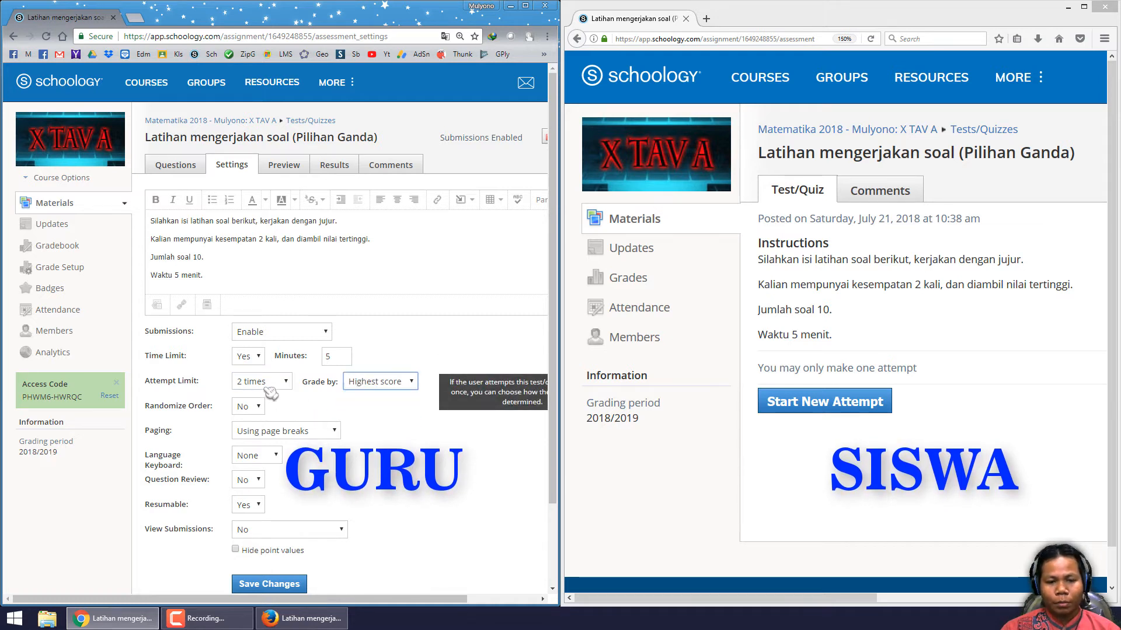
{"action": "left_click", "coordinate": [304, 584]}
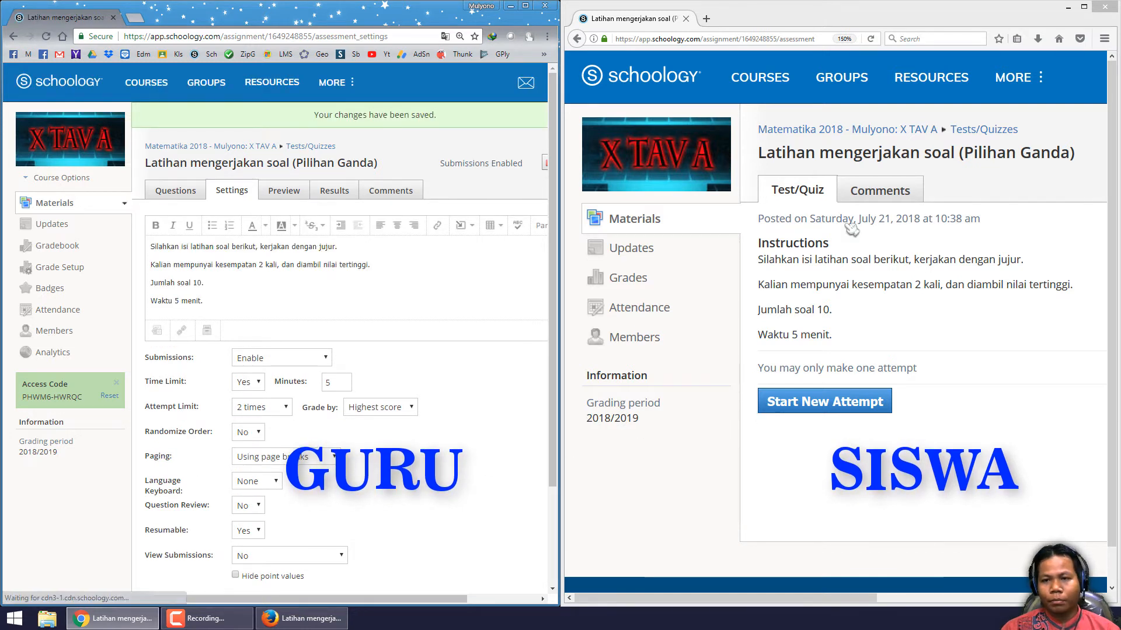
{"action": "left_click", "coordinate": [870, 39]}
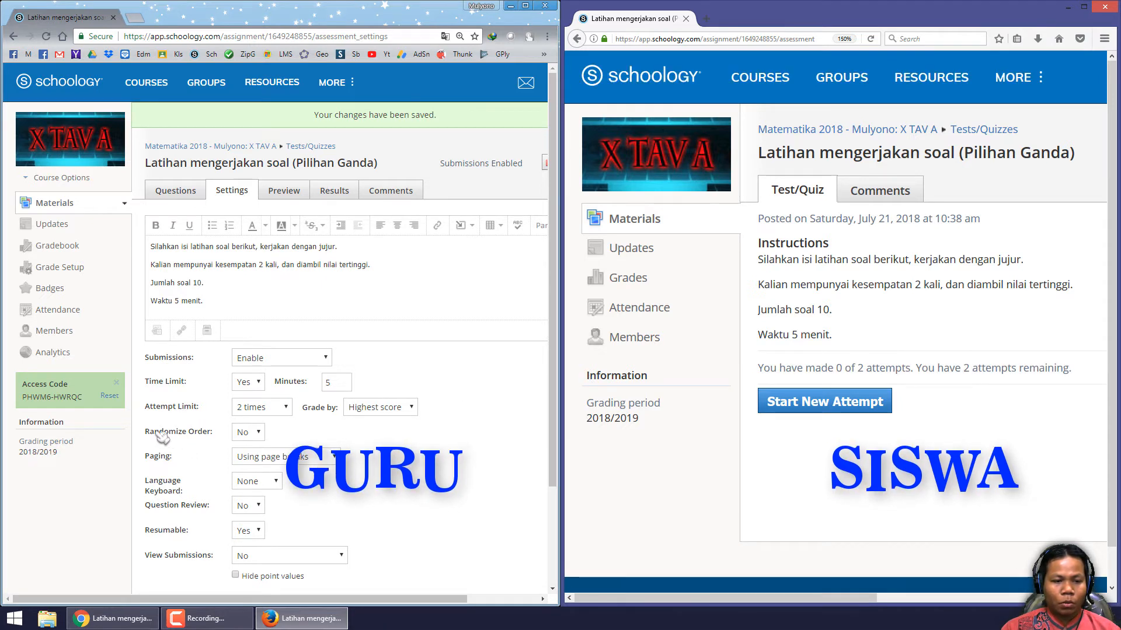
- Set Randomize Order to Yes in the quiz settings
{"action": "left_click_drag", "start_coordinate": [158, 432], "coordinate": [215, 434]}
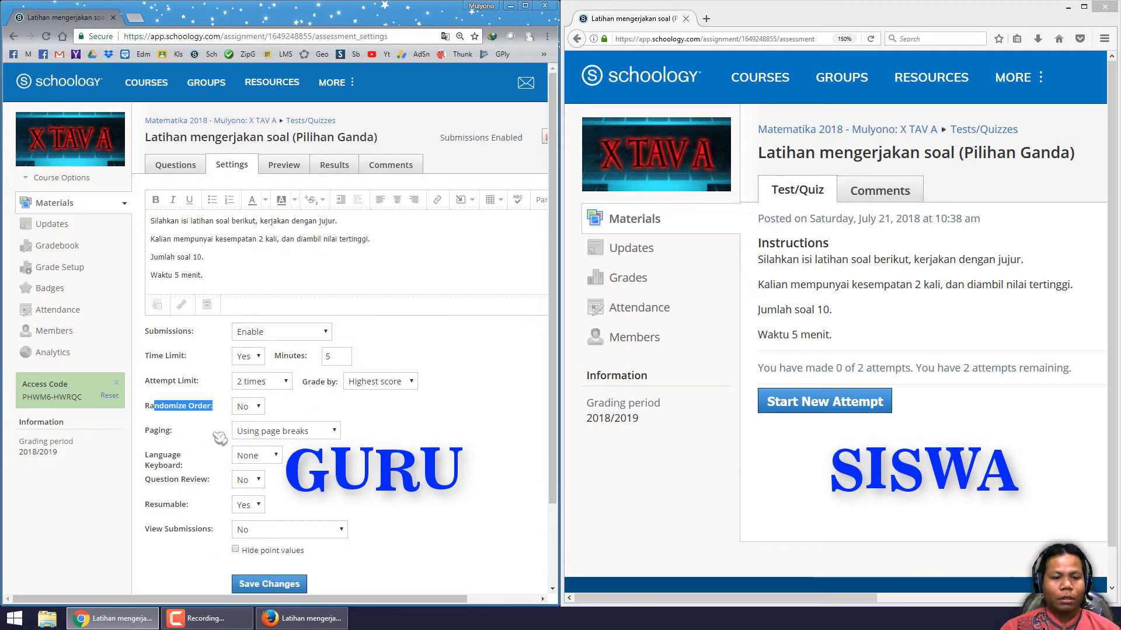
{"action": "left_click", "coordinate": [248, 408]}
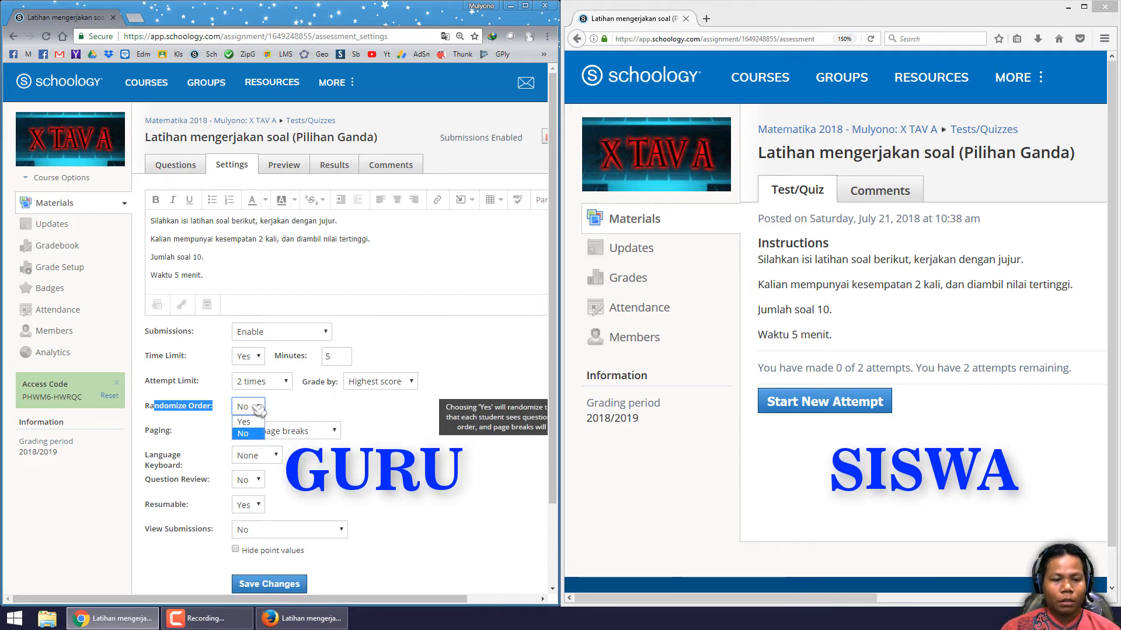
{"action": "left_click", "coordinate": [248, 437]}
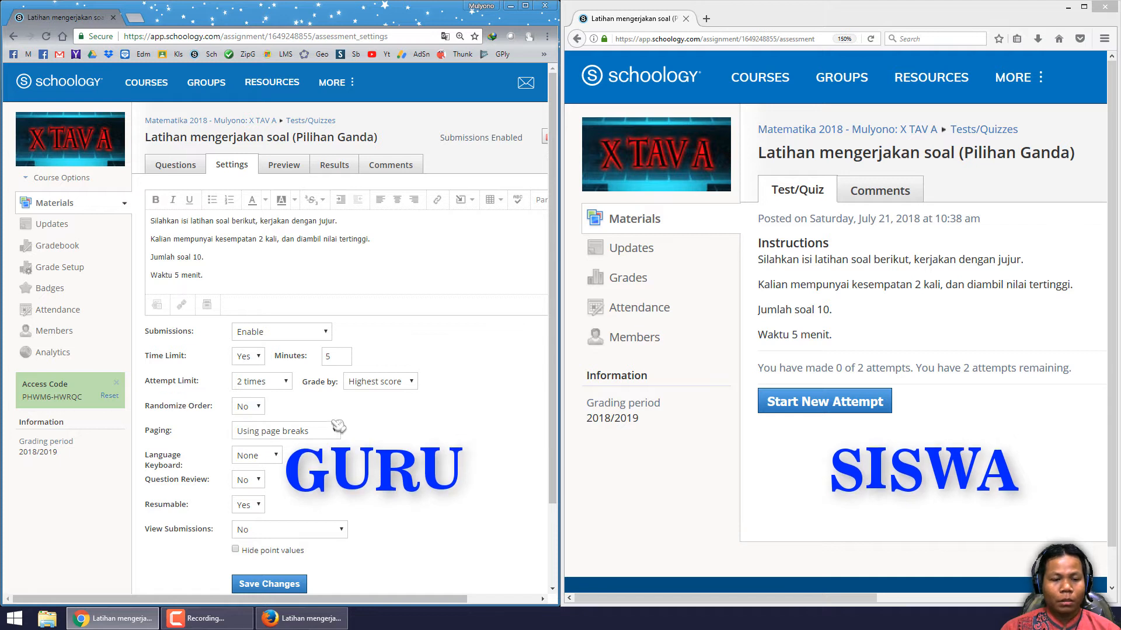
{"action": "left_click", "coordinate": [248, 407]}
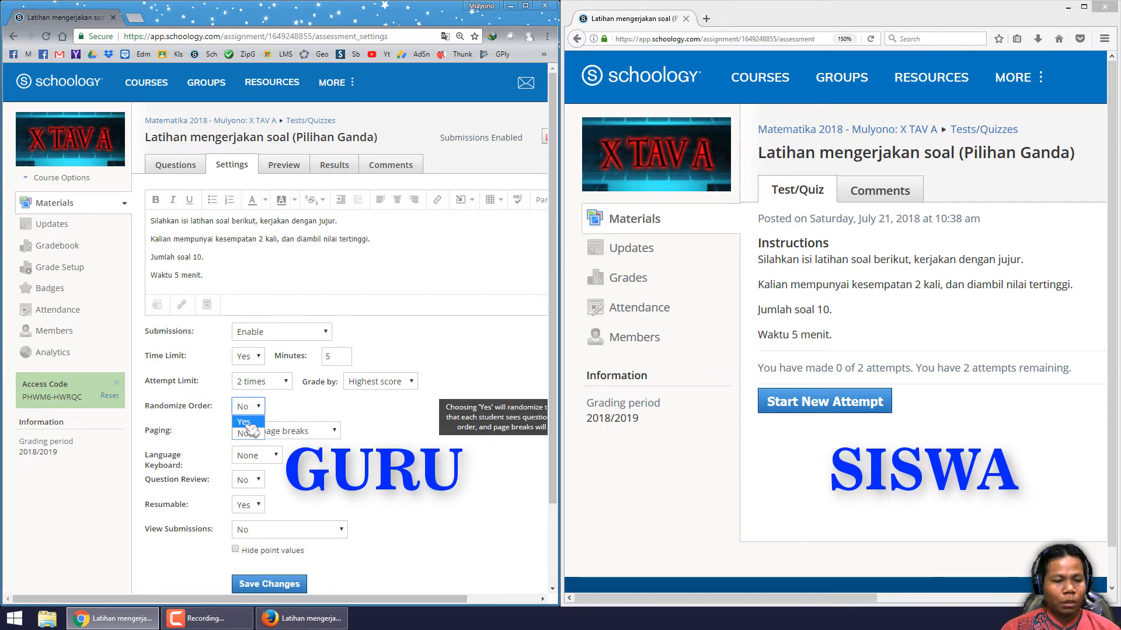
{"action": "left_click", "coordinate": [245, 422]}
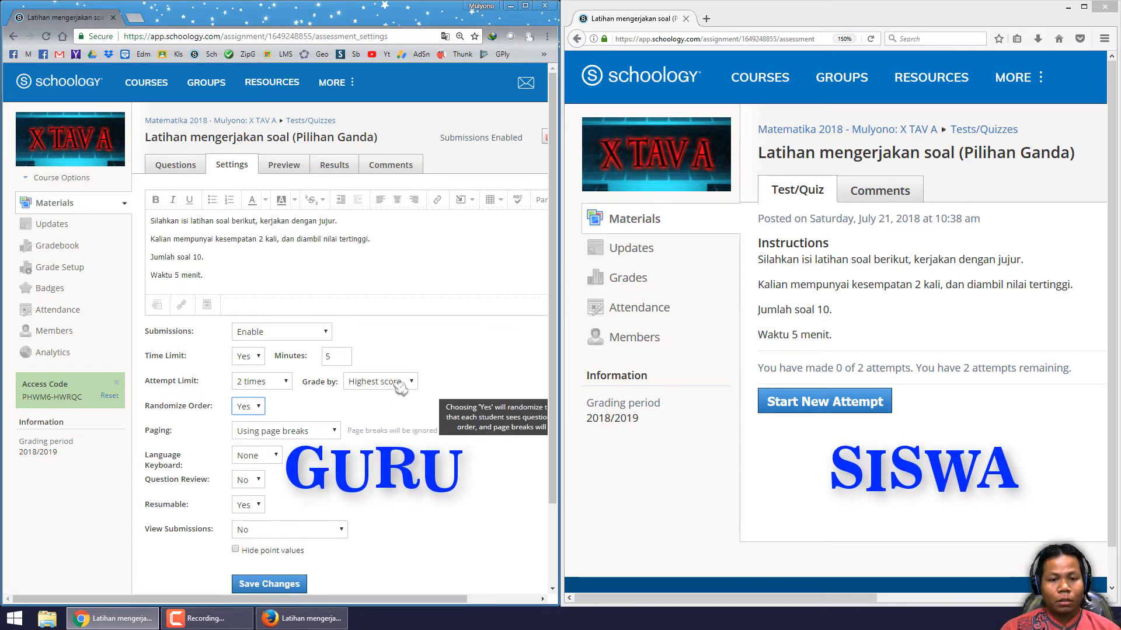
- Try switching Paging to One question per page, then revert it to Using page breaks
{"action": "scroll", "coordinate": [488, 356], "scroll_direction": "down", "scroll_amount": 3}
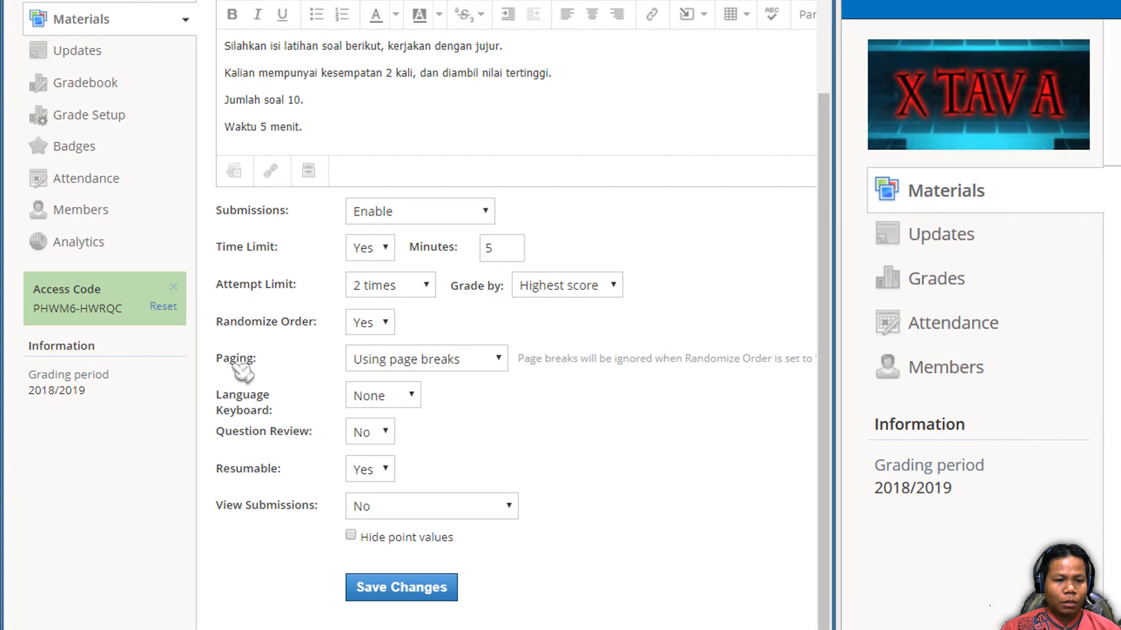
{"action": "left_click_drag", "start_coordinate": [154, 331], "coordinate": [177, 329]}
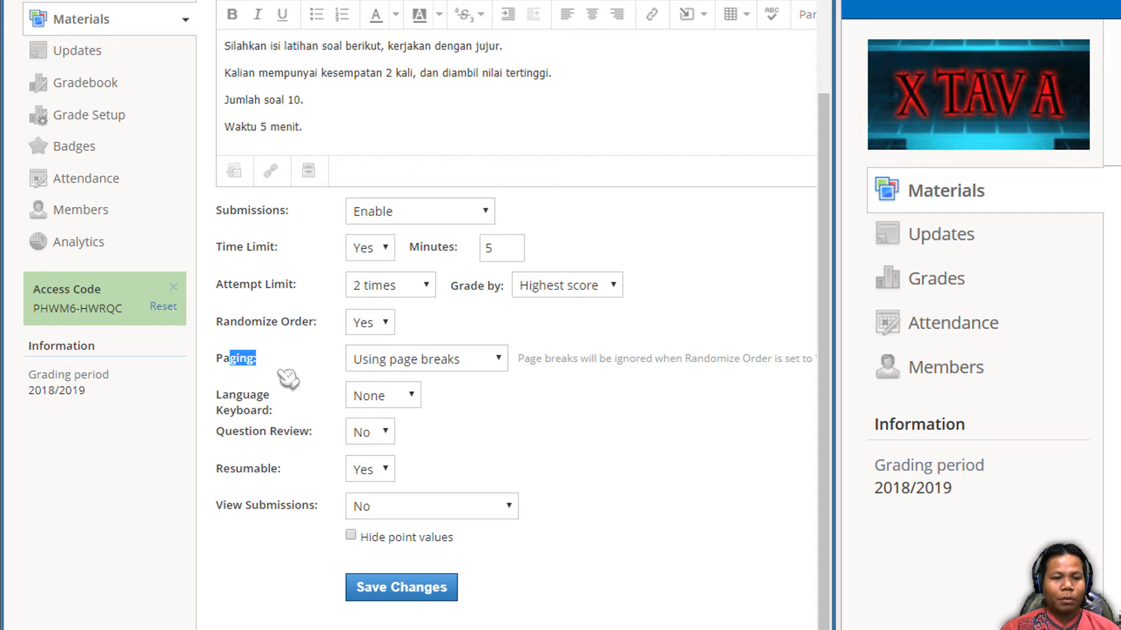
{"action": "left_click", "coordinate": [228, 359]}
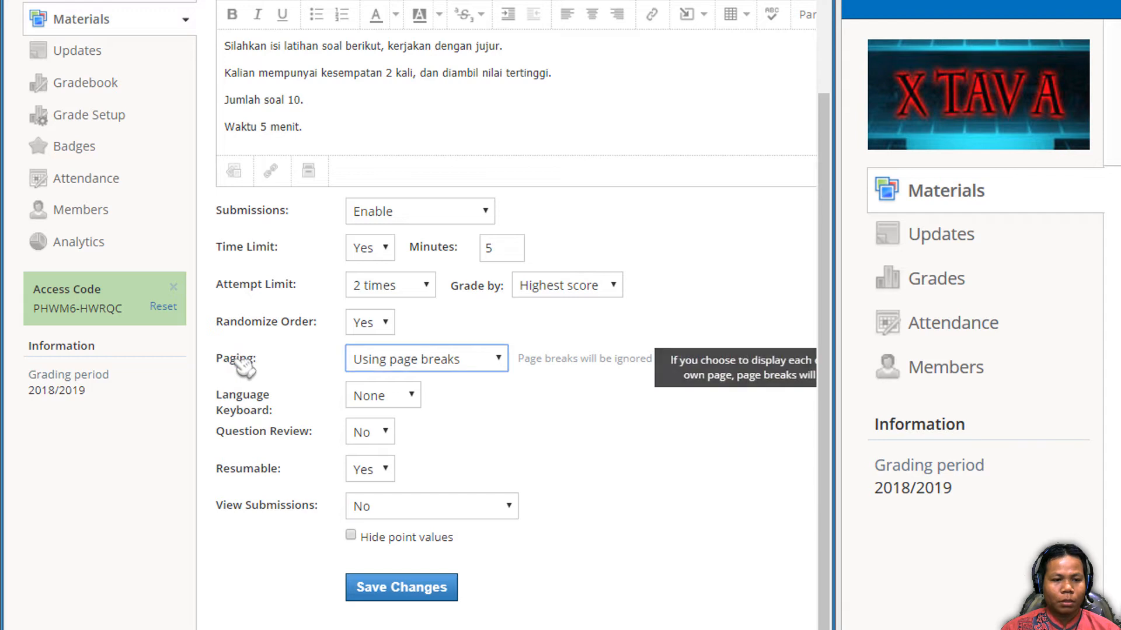
{"action": "left_click_drag", "start_coordinate": [226, 359], "coordinate": [261, 359]}
{"action": "left_click", "coordinate": [473, 361]}
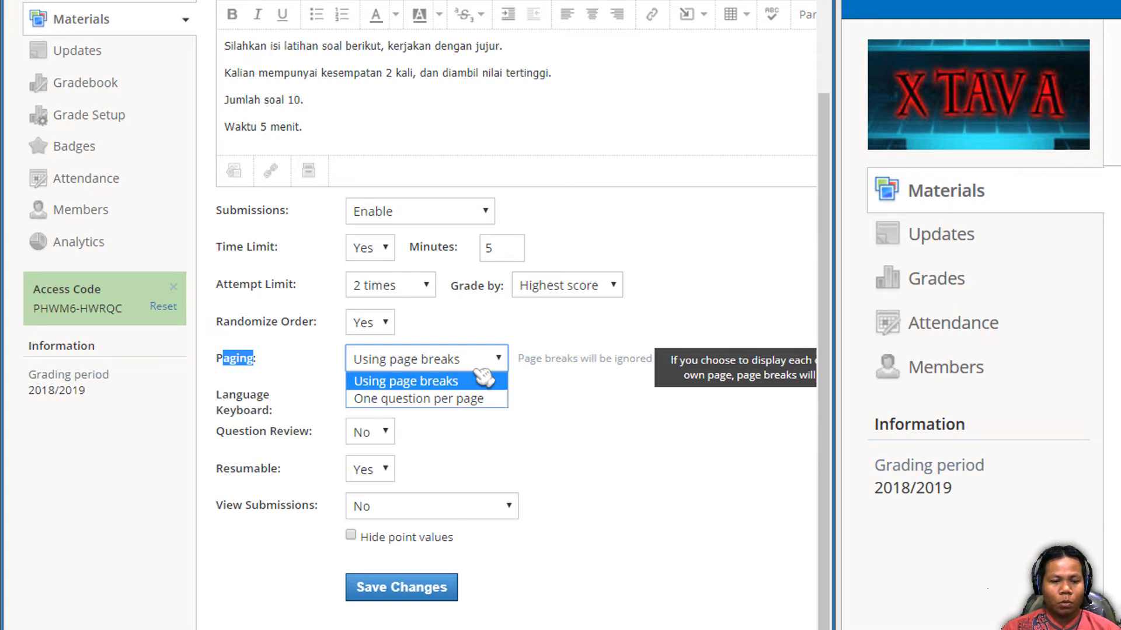
{"action": "left_click", "coordinate": [550, 391]}
{"action": "left_click", "coordinate": [444, 366]}
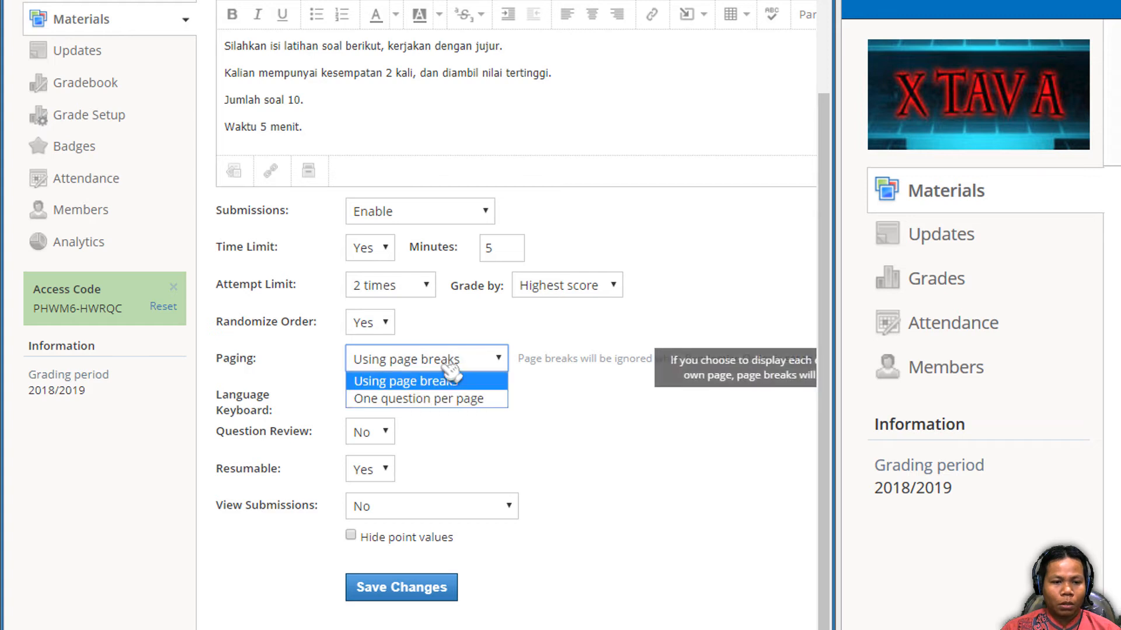
{"action": "left_click", "coordinate": [457, 403]}
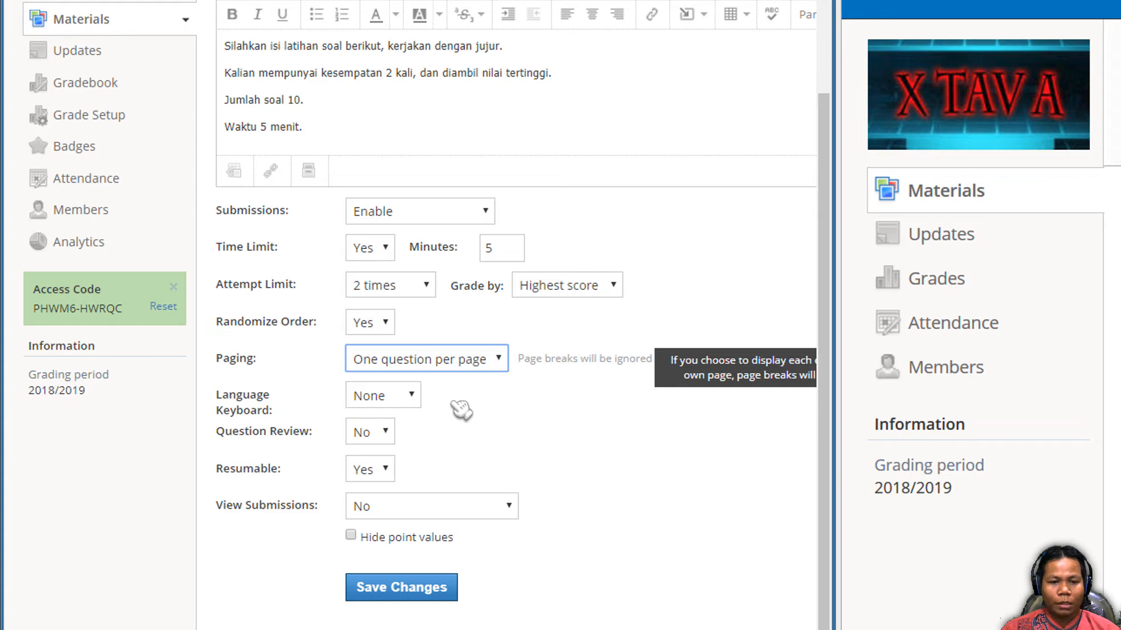
{"action": "left_click", "coordinate": [457, 364]}
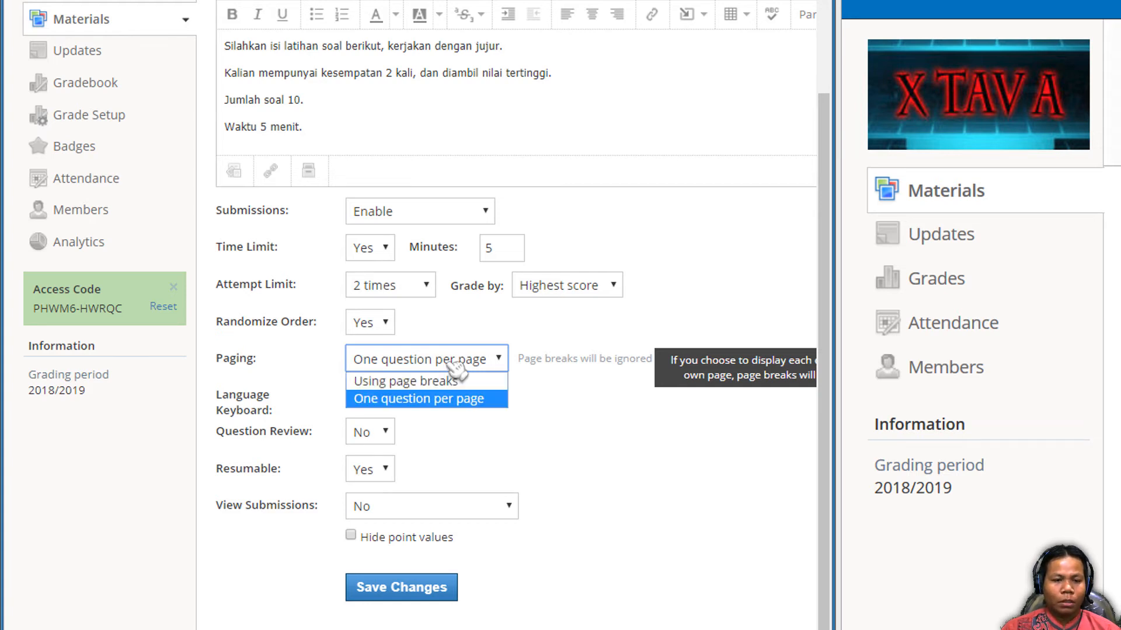
{"action": "left_click", "coordinate": [442, 384]}
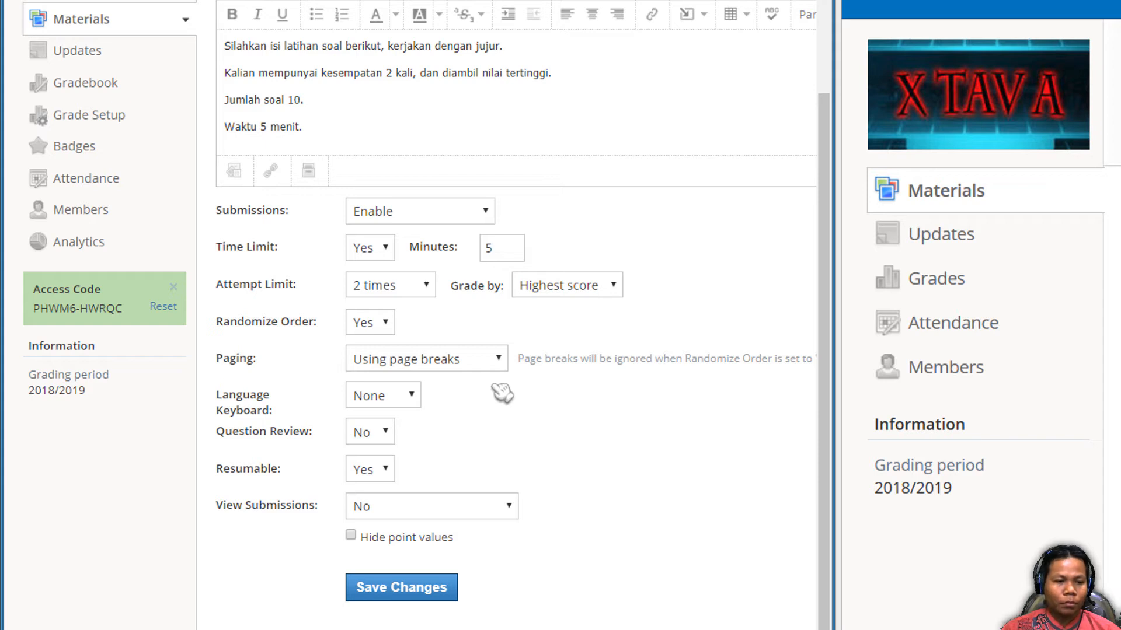
- Examine the Language Keyboard and Question Review options in the quiz settings
{"action": "mouse_move", "coordinate": [249, 395]}
{"action": "left_mouse_down"}
{"action": "mouse_move", "coordinate": [236, 395]}
{"action": "mouse_move", "coordinate": [262, 411]}
{"action": "left_mouse_up"}
{"action": "left_click", "coordinate": [415, 400]}
{"action": "left_click", "coordinate": [415, 399]}
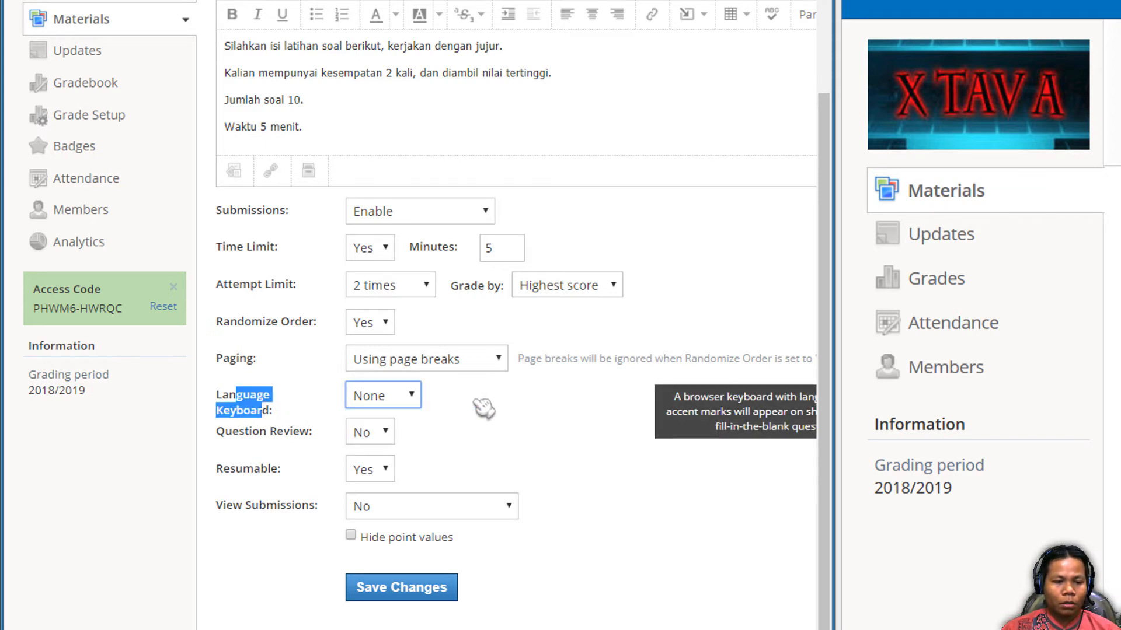
{"action": "left_click", "coordinate": [484, 408]}
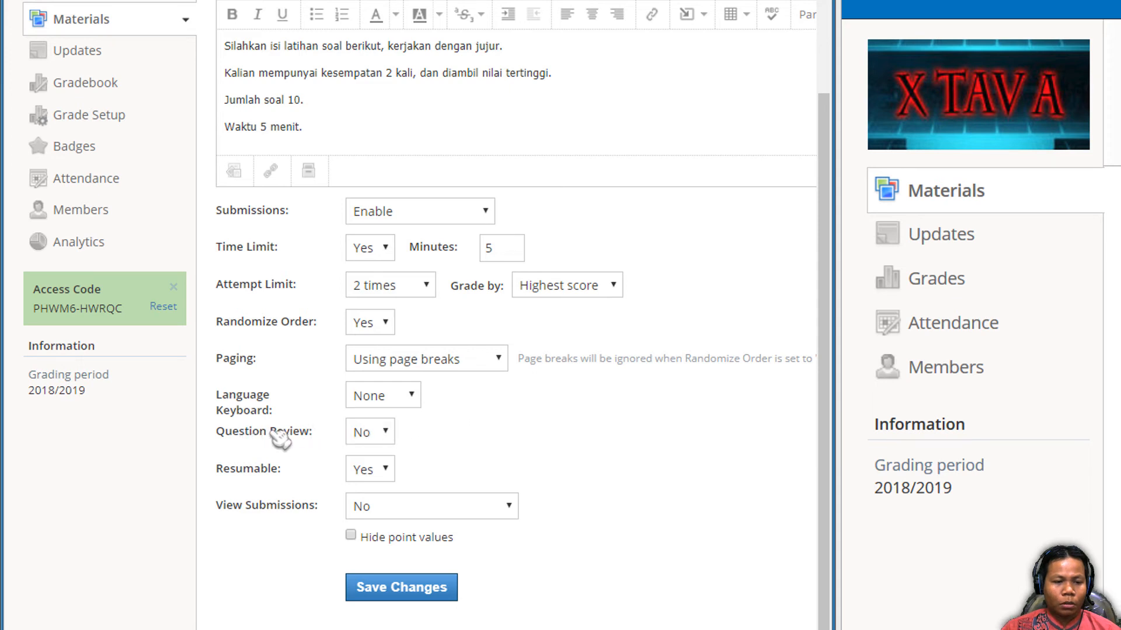
{"action": "left_click_drag", "start_coordinate": [239, 432], "coordinate": [289, 432]}
{"action": "left_click", "coordinate": [389, 432]}
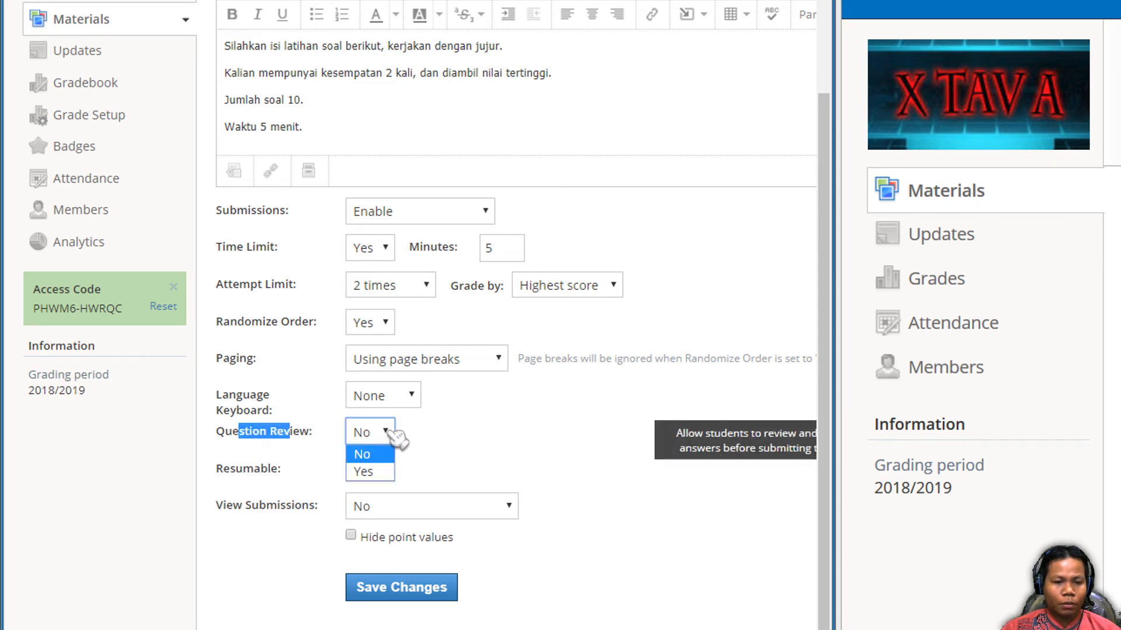
{"action": "left_click", "coordinate": [390, 432]}
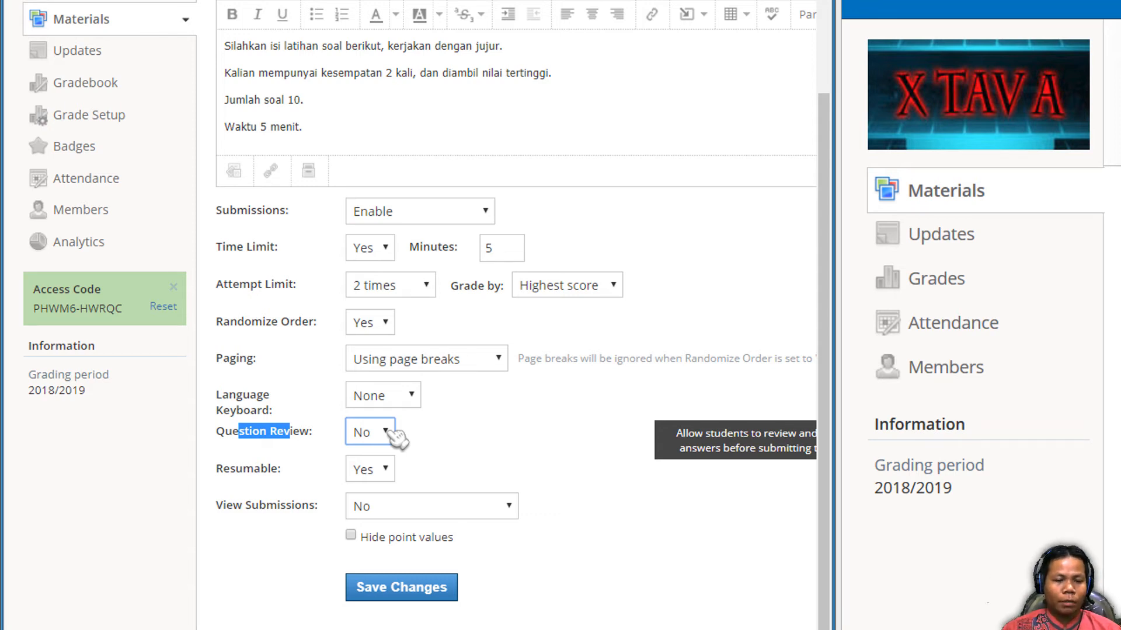
{"action": "left_click", "coordinate": [391, 433]}
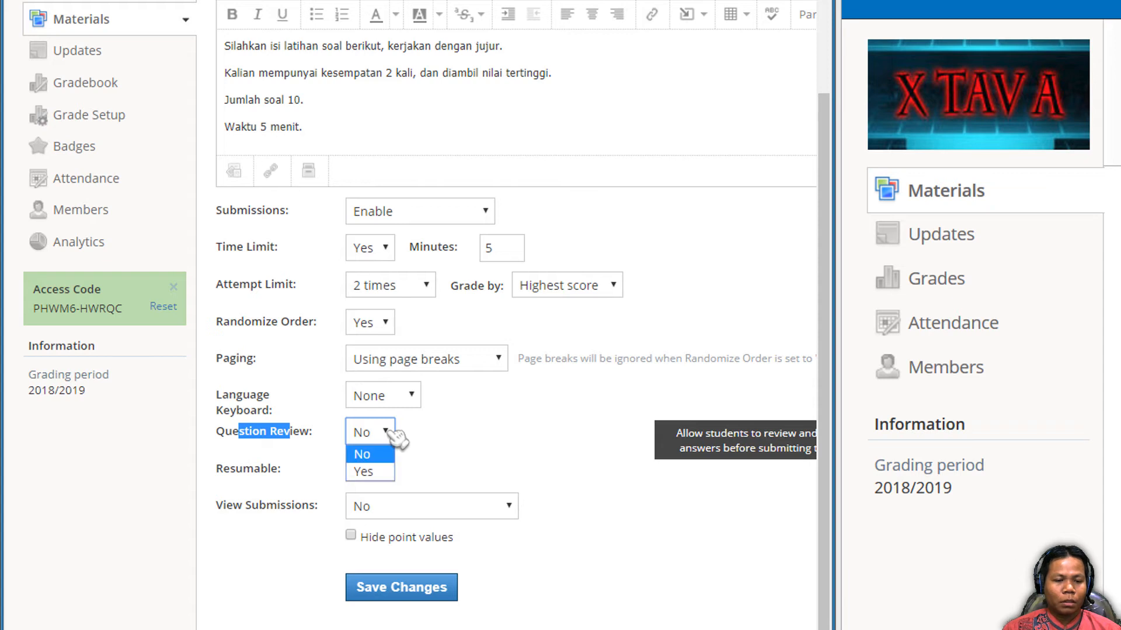
{"action": "left_click", "coordinate": [397, 434]}
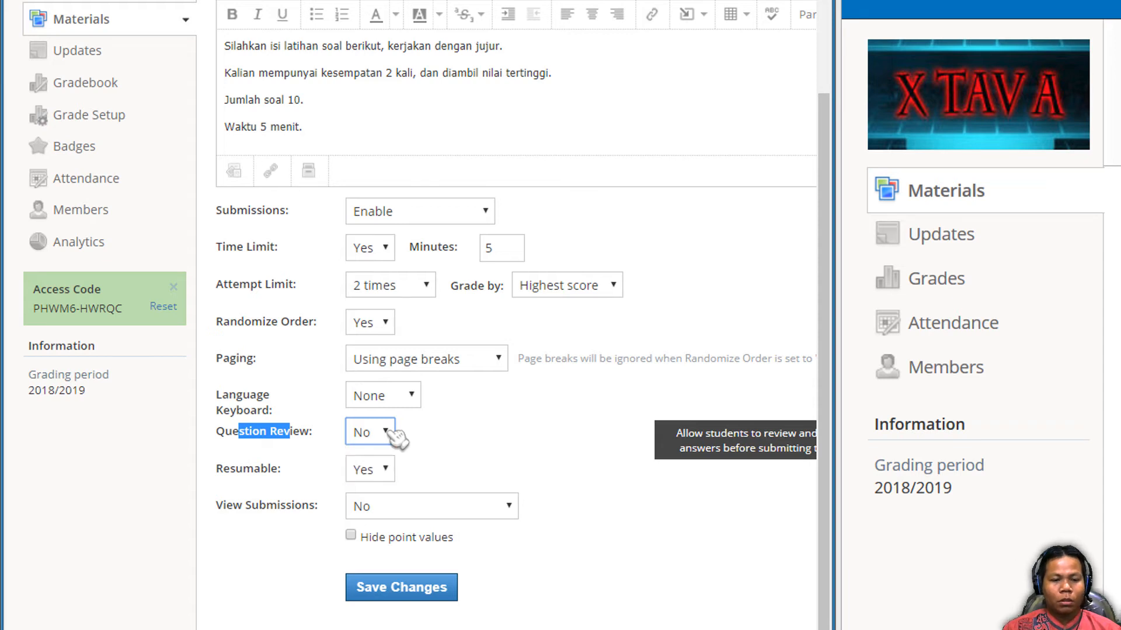
{"action": "left_click", "coordinate": [438, 432]}
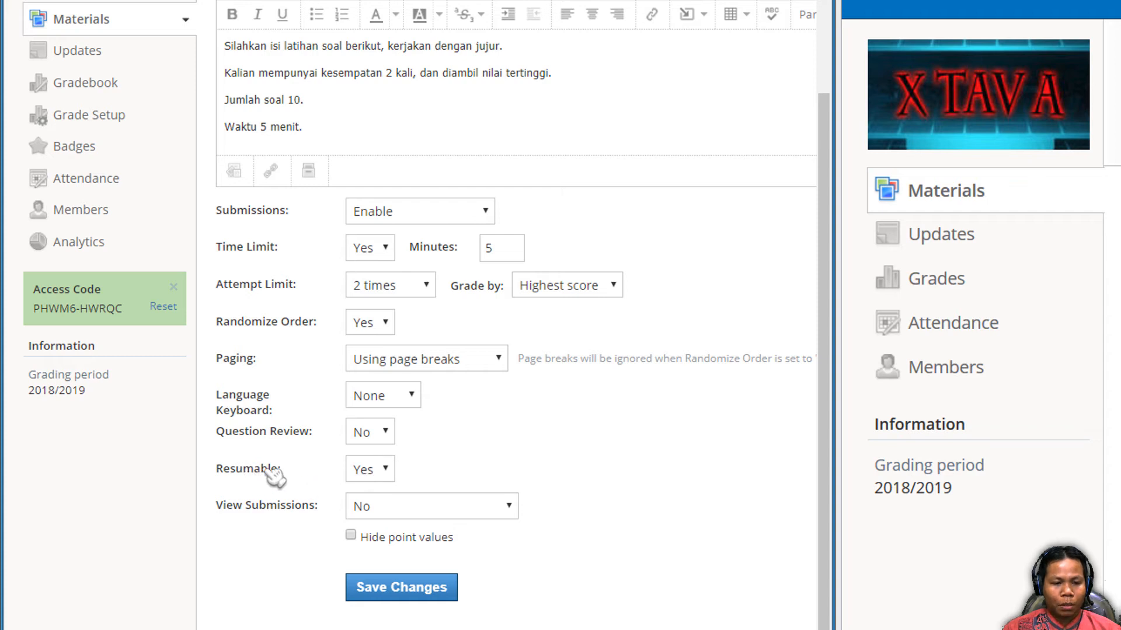
- Examine the Resumable and View Submissions options and the 5-minute time note in the quiz instructions
{"action": "left_click_drag", "start_coordinate": [236, 468], "coordinate": [279, 469]}
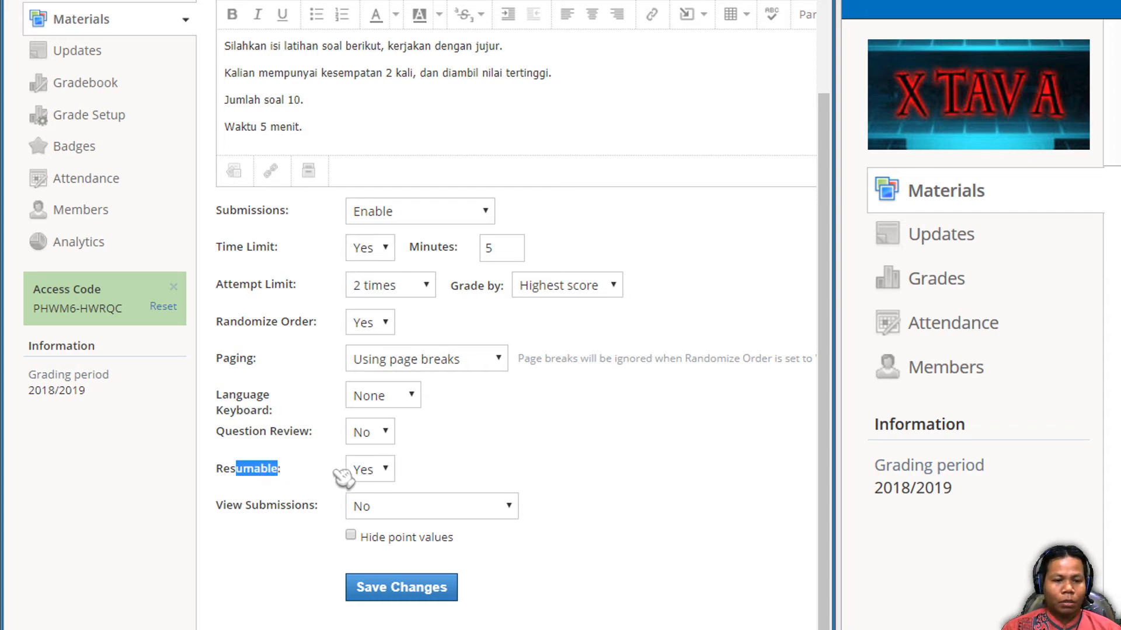
{"action": "left_click", "coordinate": [253, 472]}
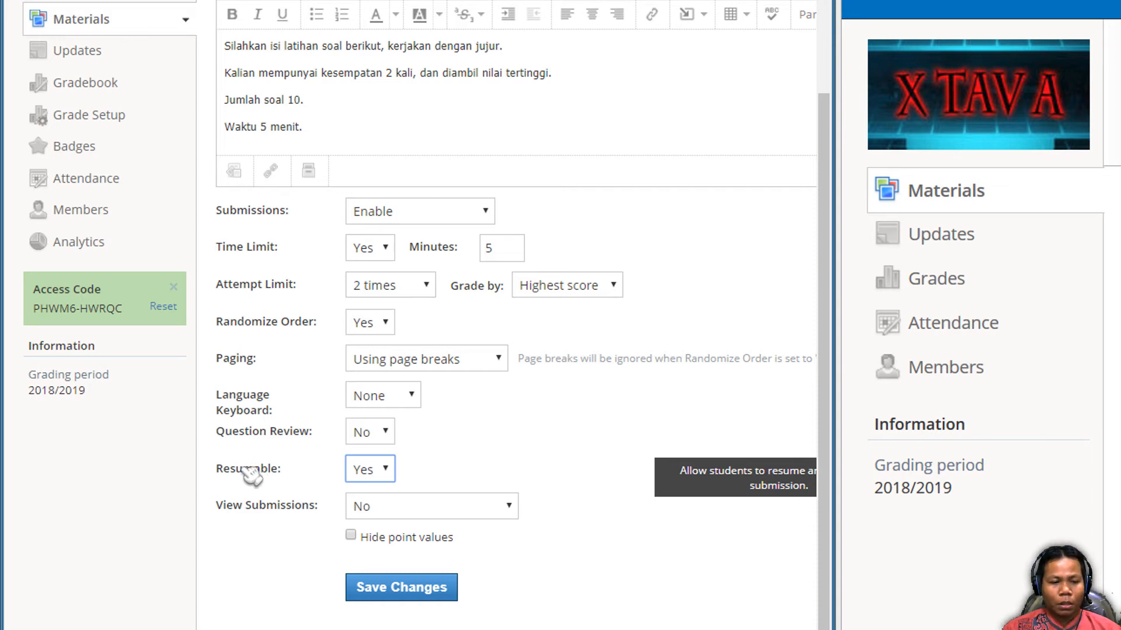
{"action": "left_click_drag", "start_coordinate": [243, 469], "coordinate": [295, 469]}
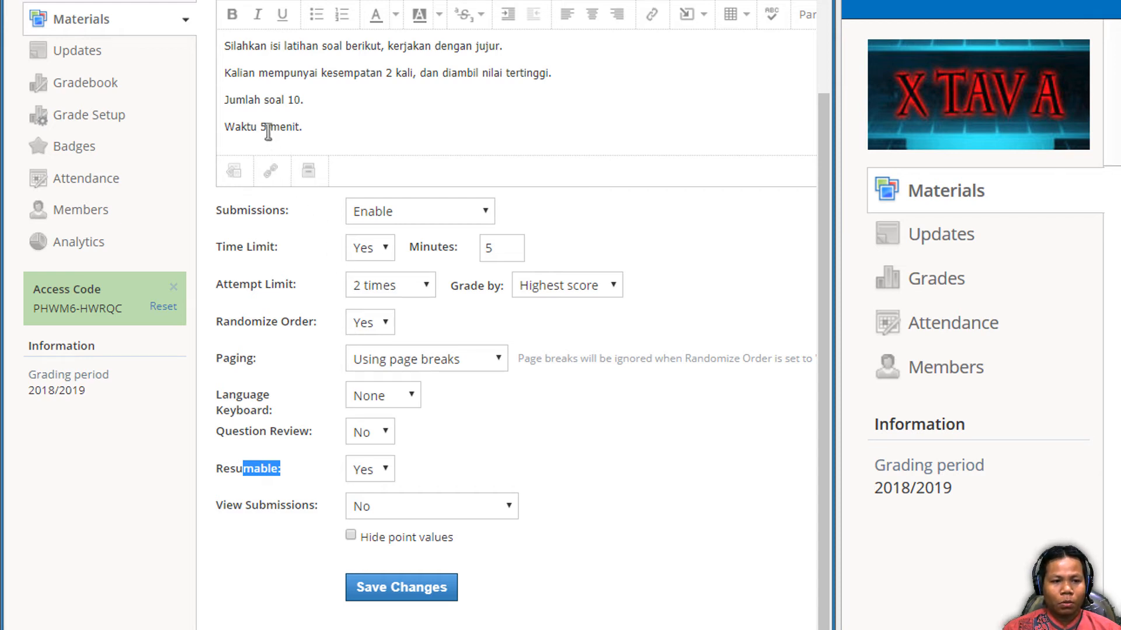
{"action": "left_click_drag", "start_coordinate": [260, 126], "coordinate": [312, 126]}
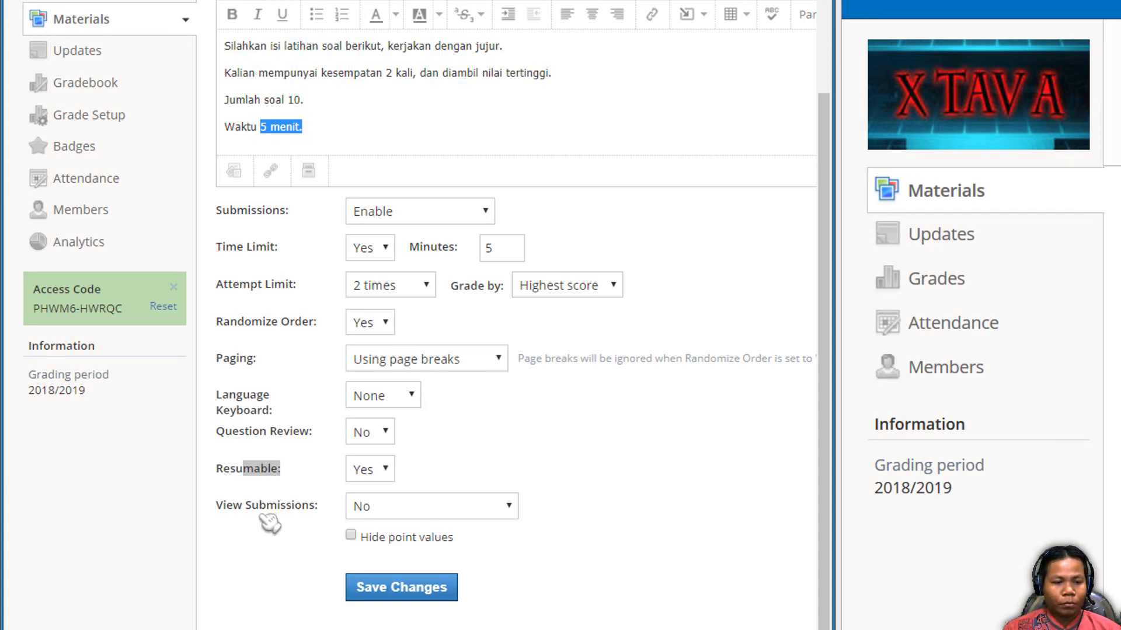
{"action": "left_click_drag", "start_coordinate": [227, 509], "coordinate": [294, 512]}
{"action": "left_click", "coordinate": [413, 516]}
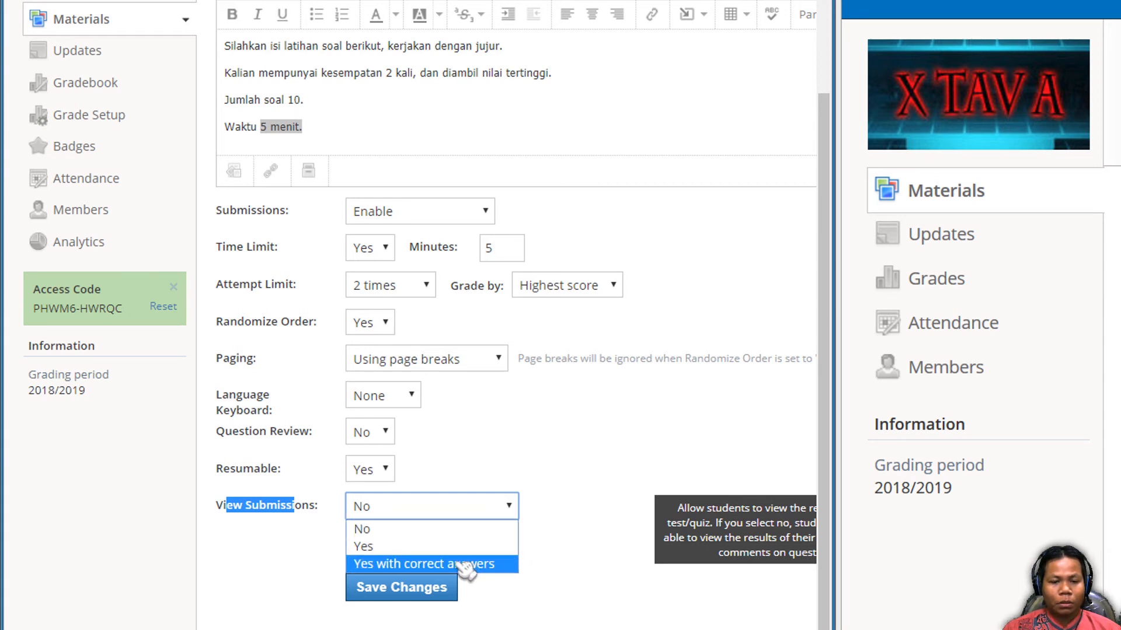
{"action": "left_click", "coordinate": [451, 454]}
{"action": "left_click", "coordinate": [450, 454]}
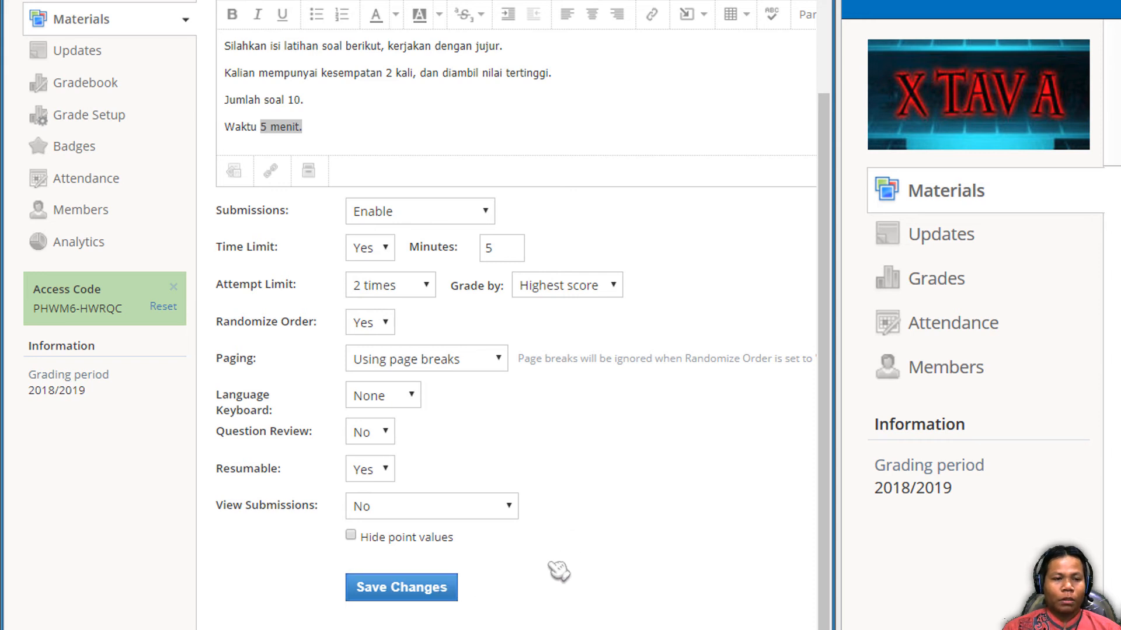
- Open the quiz Preview in a new tab, start a new attempt and scroll through its ten questions
{"action": "scroll", "coordinate": [559, 571], "scroll_direction": "up", "scroll_amount": 3}
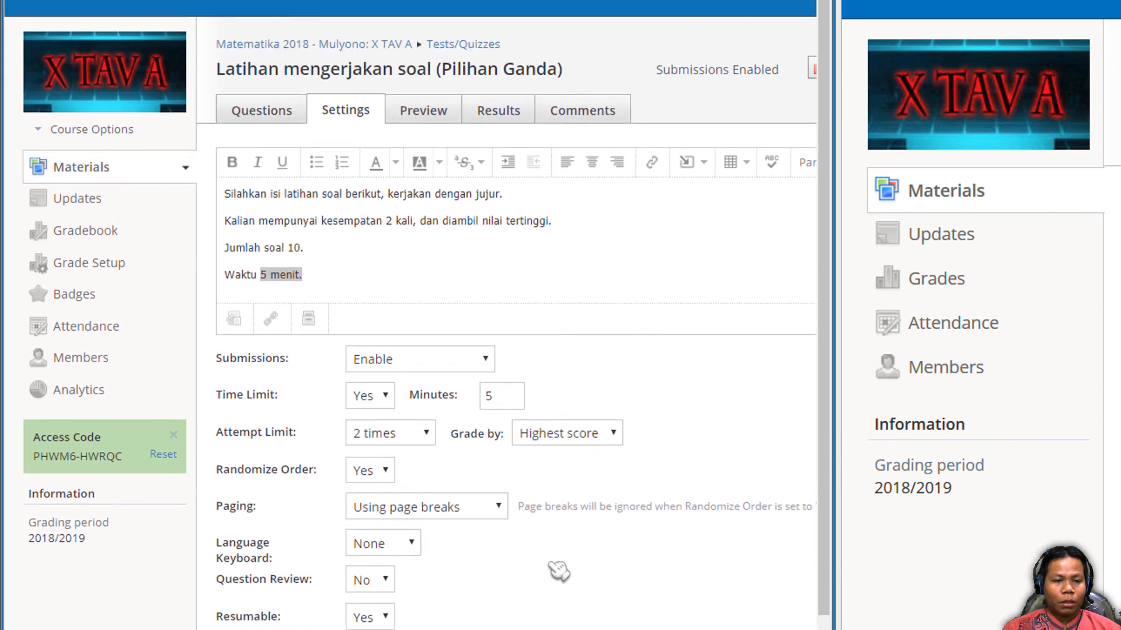
{"action": "scroll", "coordinate": [498, 402], "scroll_direction": "down", "scroll_amount": 3}
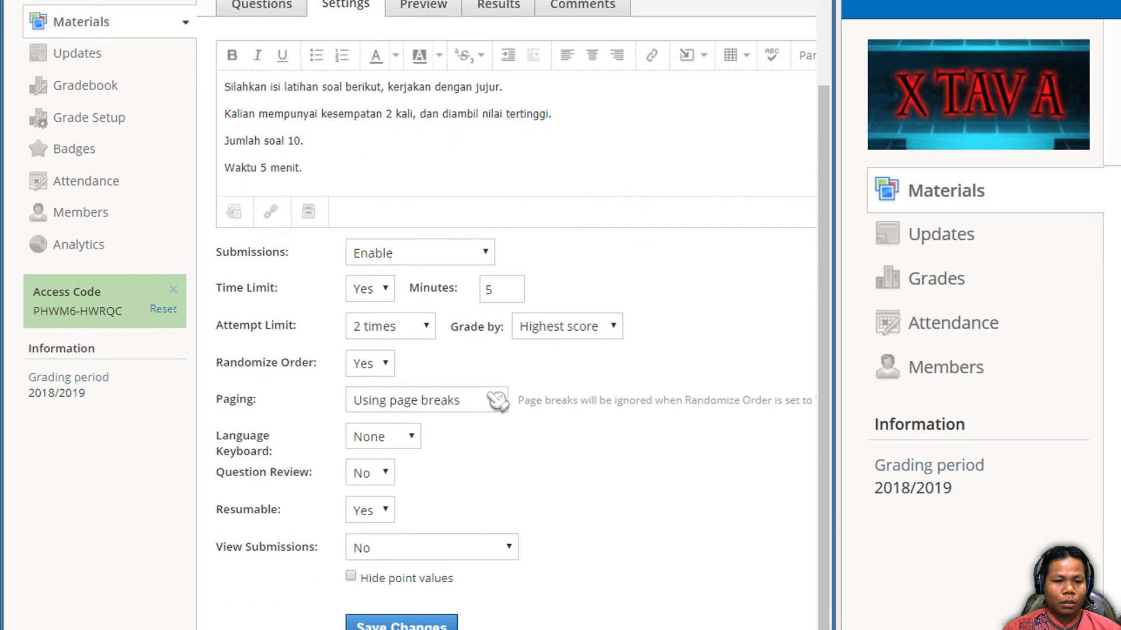
{"action": "scroll", "coordinate": [498, 402], "scroll_direction": "down", "scroll_amount": 1}
{"action": "scroll", "coordinate": [496, 400], "scroll_direction": "up", "scroll_amount": 4}
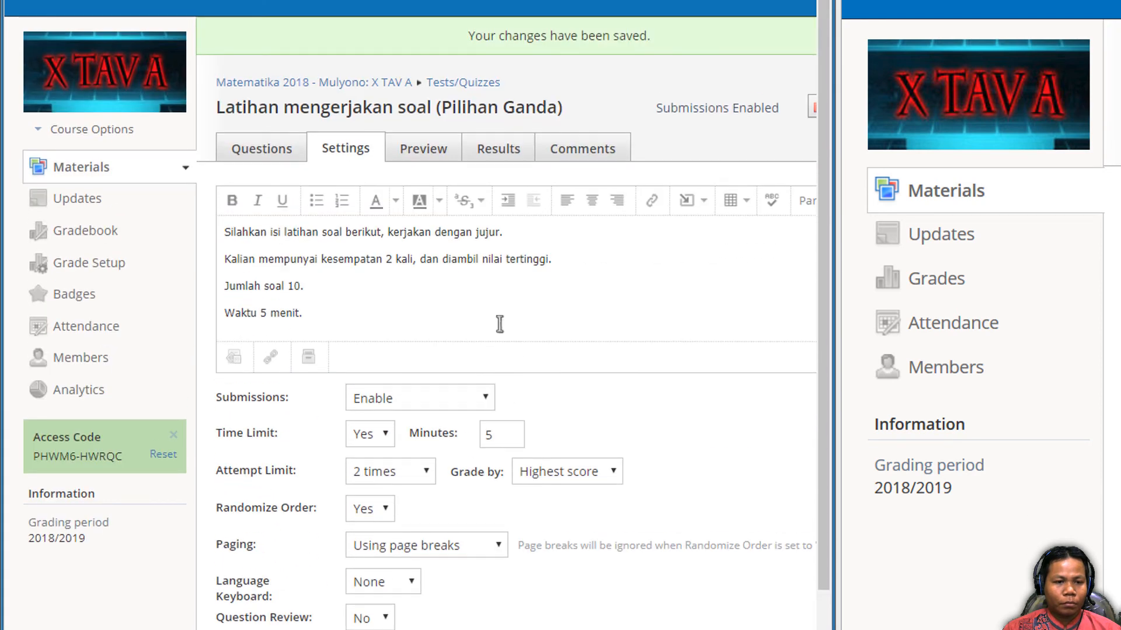
{"action": "right_click", "coordinate": [432, 151]}
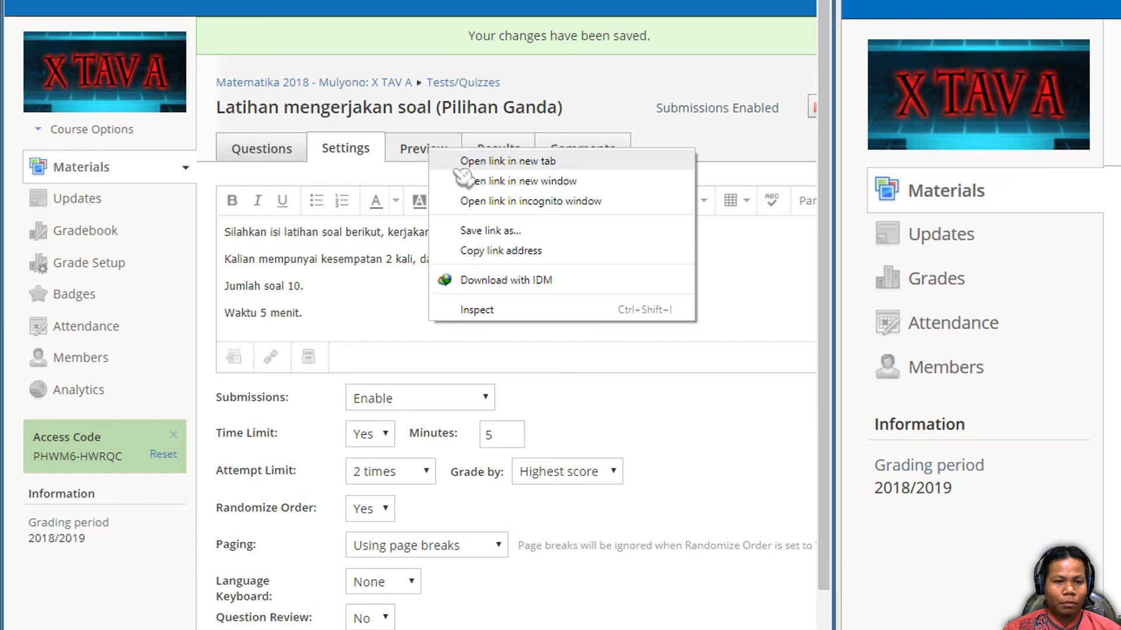
{"action": "left_click", "coordinate": [461, 168]}
{"action": "left_click", "coordinate": [304, 1]}
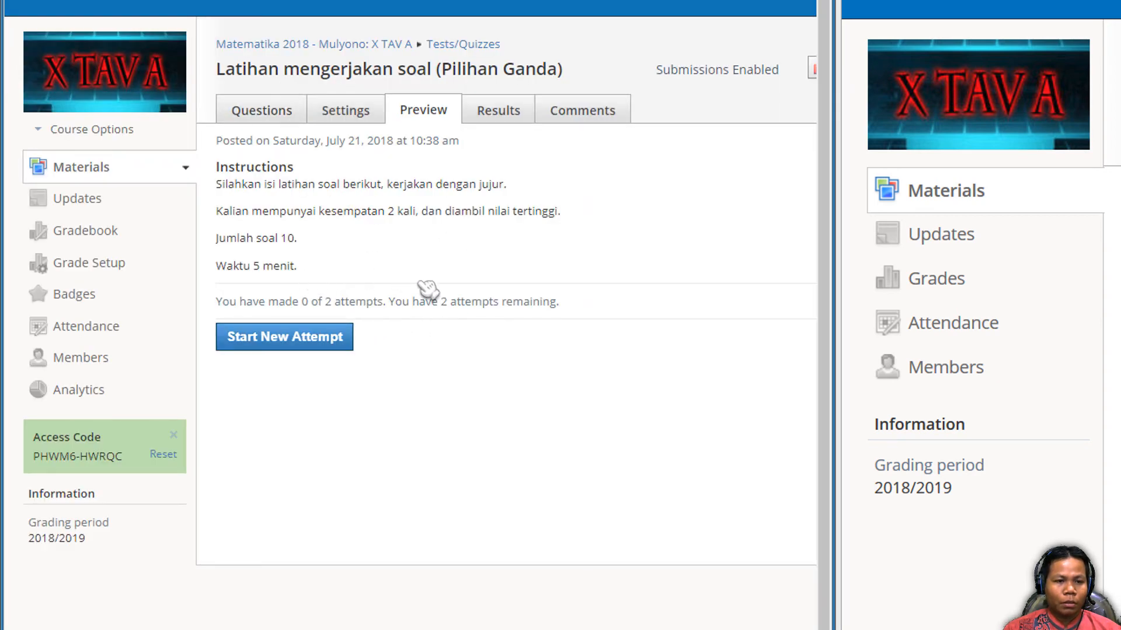
{"action": "left_click", "coordinate": [274, 344]}
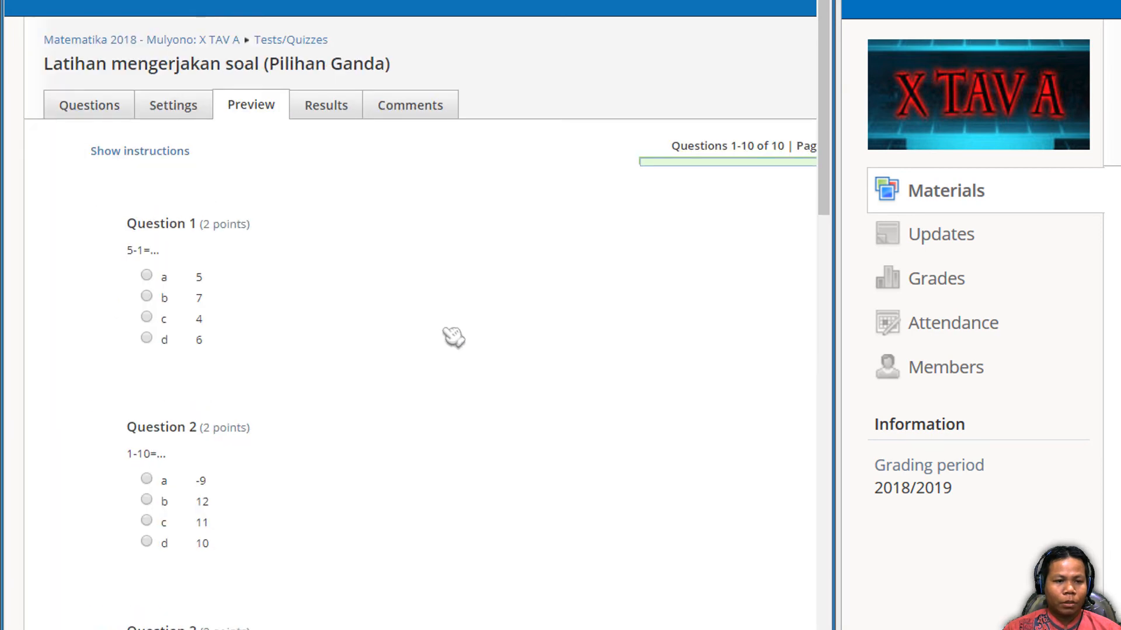
{"action": "scroll", "coordinate": [454, 338], "scroll_direction": "down", "scroll_amount": 20}
{"action": "scroll", "coordinate": [631, 520], "scroll_direction": "down", "scroll_amount": 6}
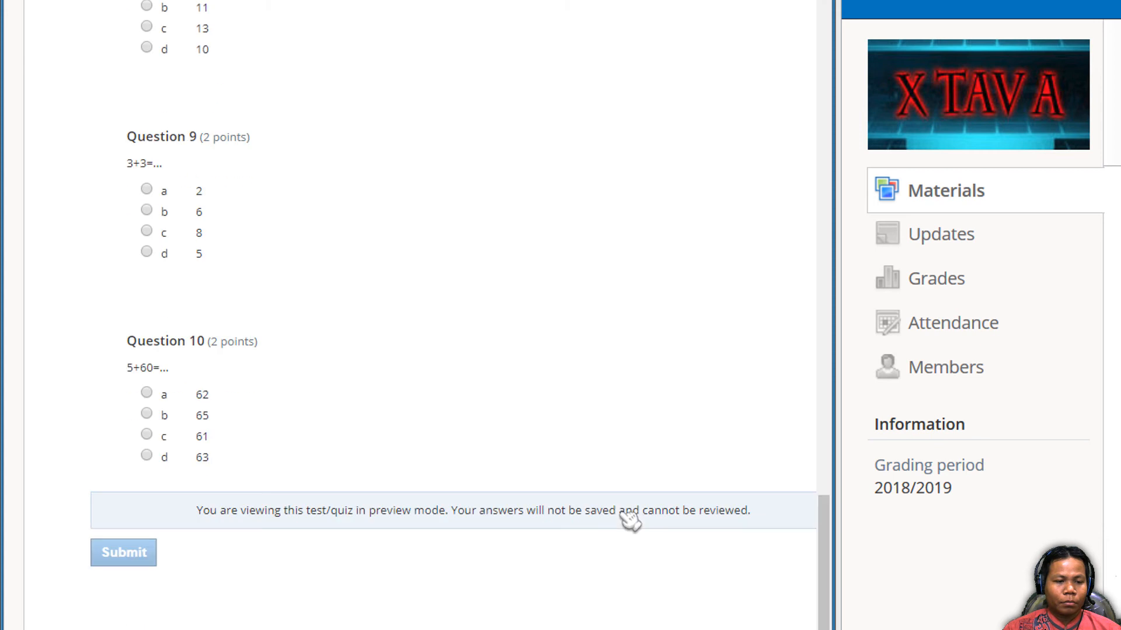
{"action": "scroll", "coordinate": [631, 510], "scroll_direction": "up", "scroll_amount": 20}
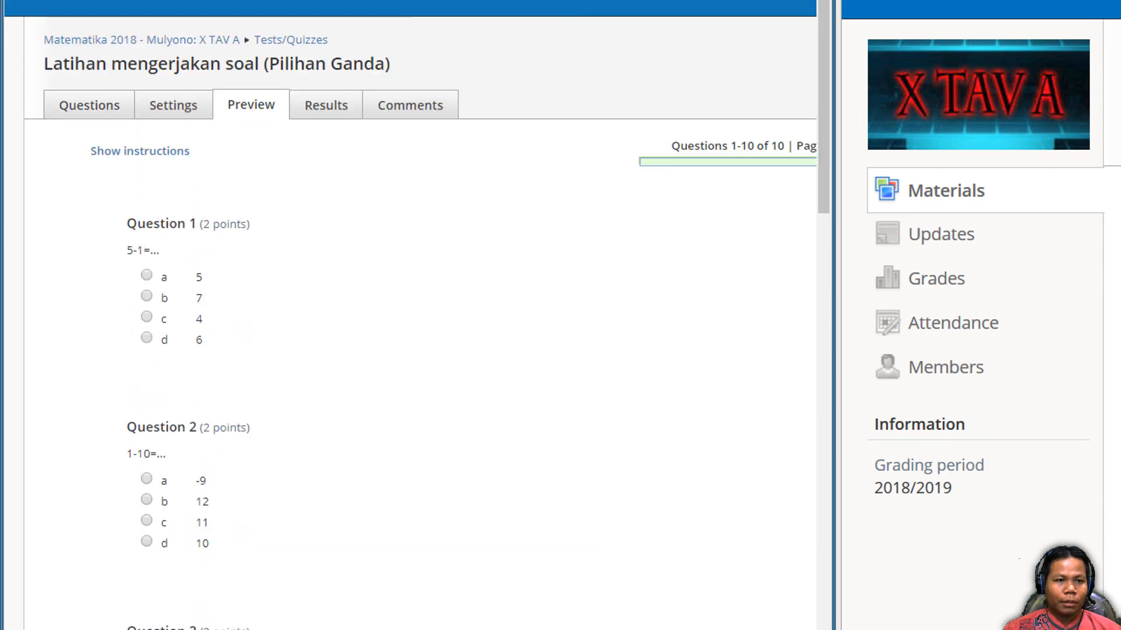
- Switch to the student's browser, start a new attempt on the quiz, and scroll through the randomized questions
{"action": "left_click", "coordinate": [332, 1]}
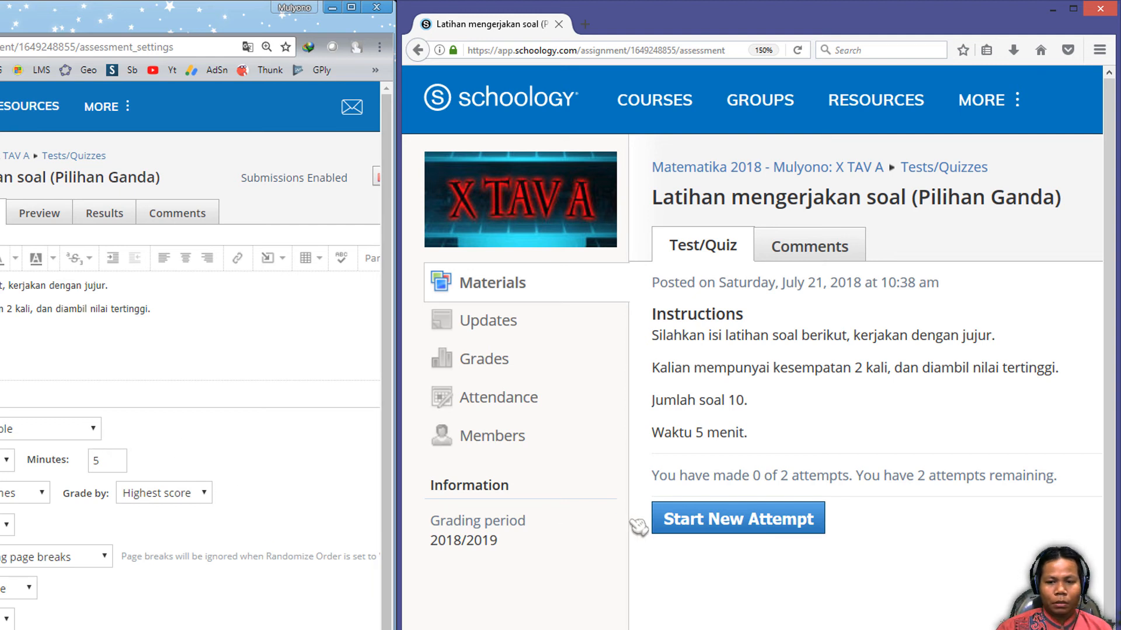
{"action": "left_click", "coordinate": [713, 527]}
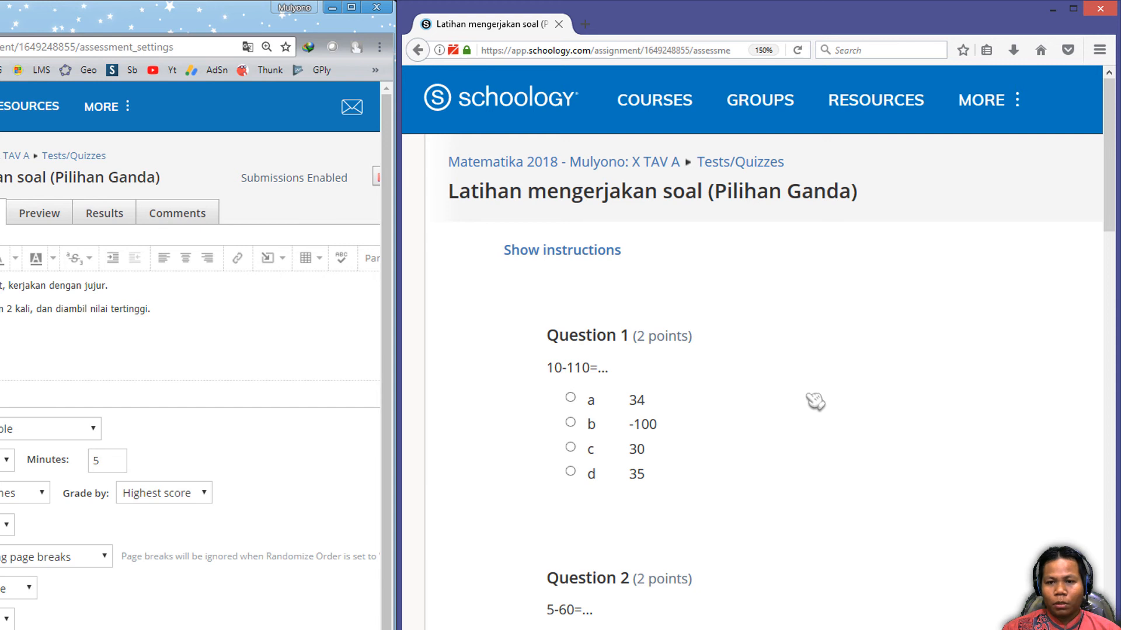
{"action": "scroll", "coordinate": [815, 401], "scroll_direction": "down", "scroll_amount": 20}
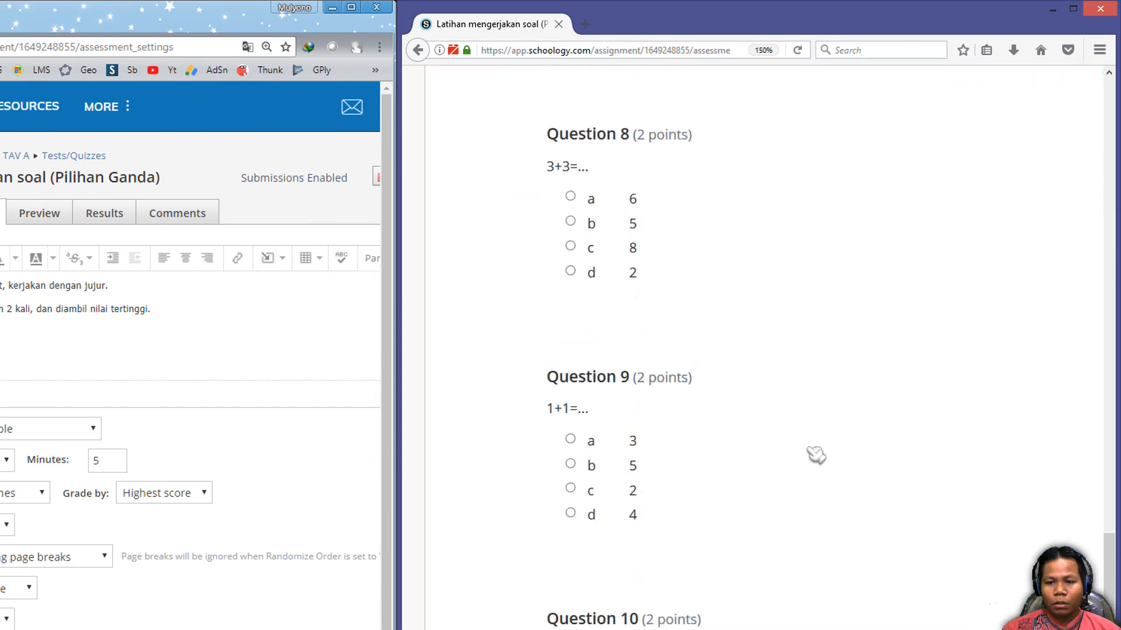
{"action": "scroll", "coordinate": [815, 455], "scroll_direction": "down", "scroll_amount": 5}
{"action": "scroll", "coordinate": [753, 348], "scroll_direction": "right", "scroll_amount": 6}
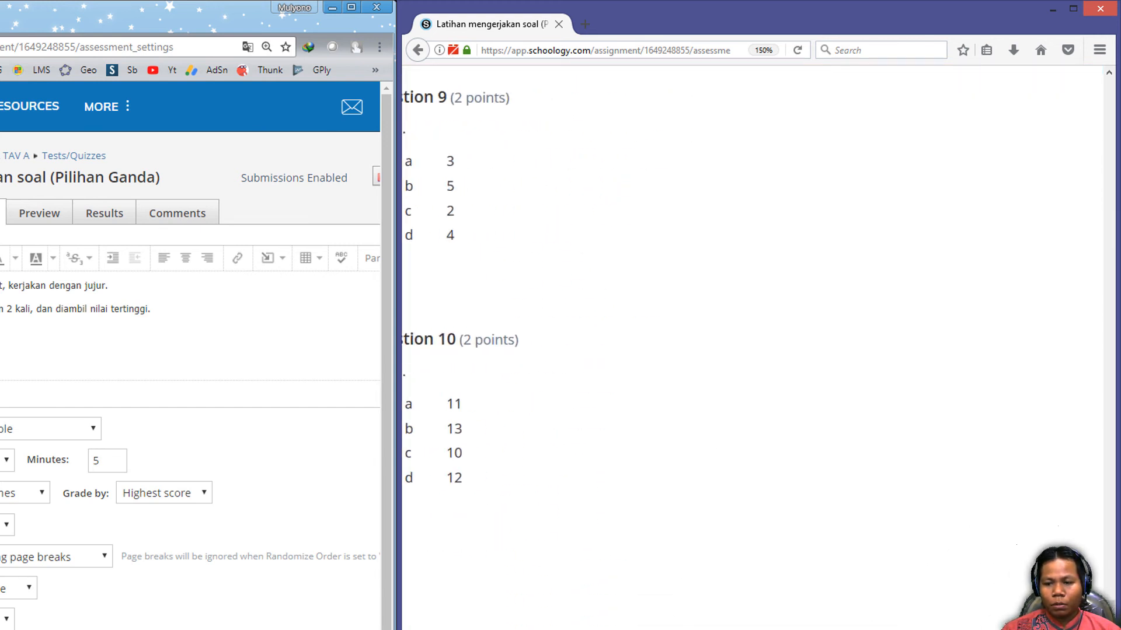
{"action": "scroll", "coordinate": [813, 511], "scroll_direction": "up", "scroll_amount": 15}
{"action": "scroll", "coordinate": [821, 519], "scroll_direction": "up", "scroll_amount": 2}
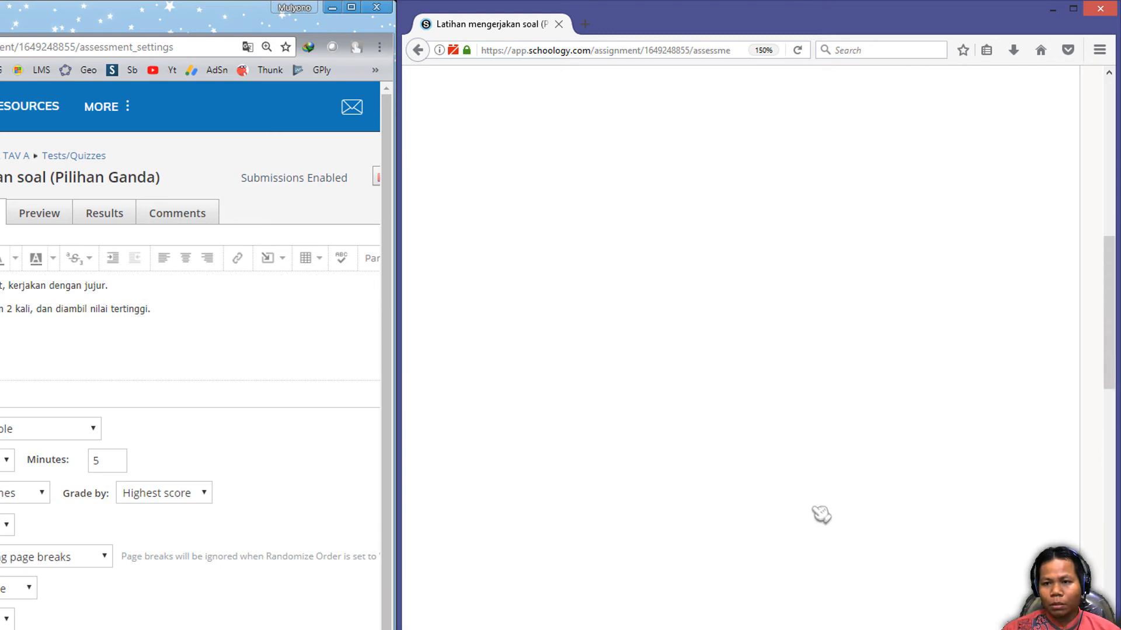
{"action": "scroll", "coordinate": [819, 515], "scroll_direction": "down", "scroll_amount": 4}
{"action": "scroll", "coordinate": [971, 578], "scroll_direction": "down", "scroll_amount": 4}
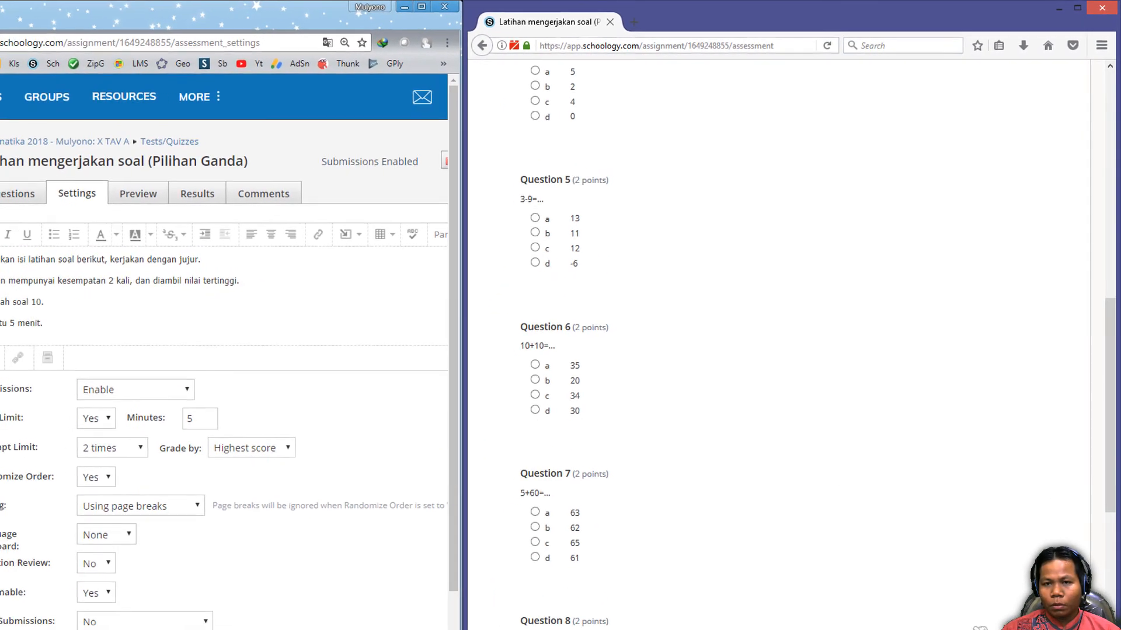
{"action": "scroll", "coordinate": [971, 577], "scroll_direction": "up", "scroll_amount": 7}
{"action": "scroll", "coordinate": [974, 519], "scroll_direction": "up", "scroll_amount": 1}
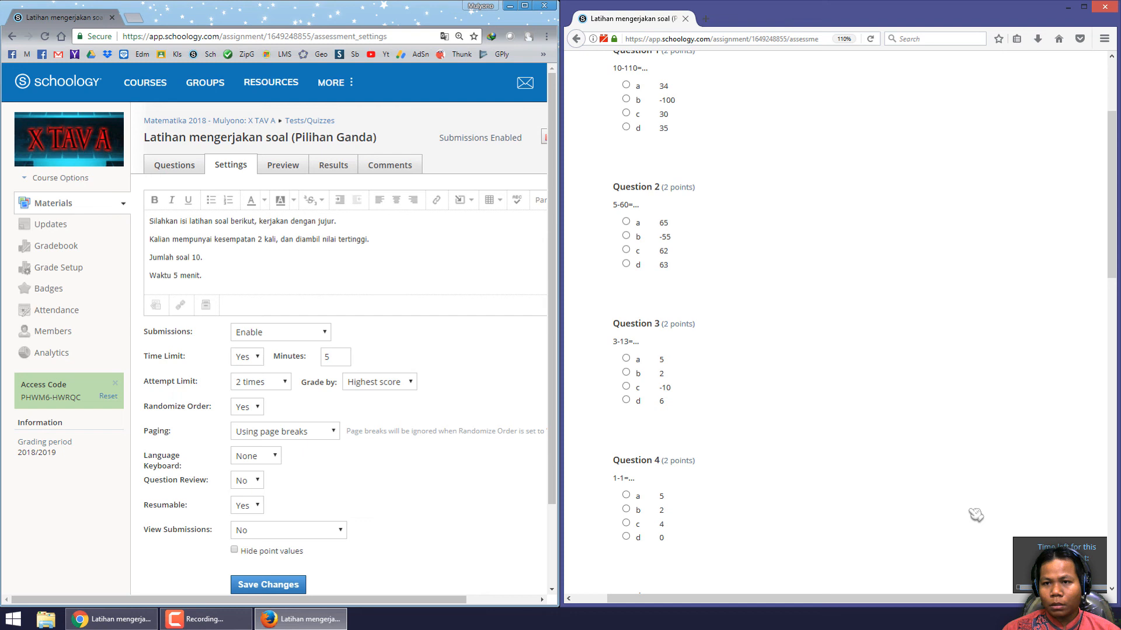
{"action": "scroll", "coordinate": [976, 514], "scroll_direction": "down", "scroll_amount": 1}
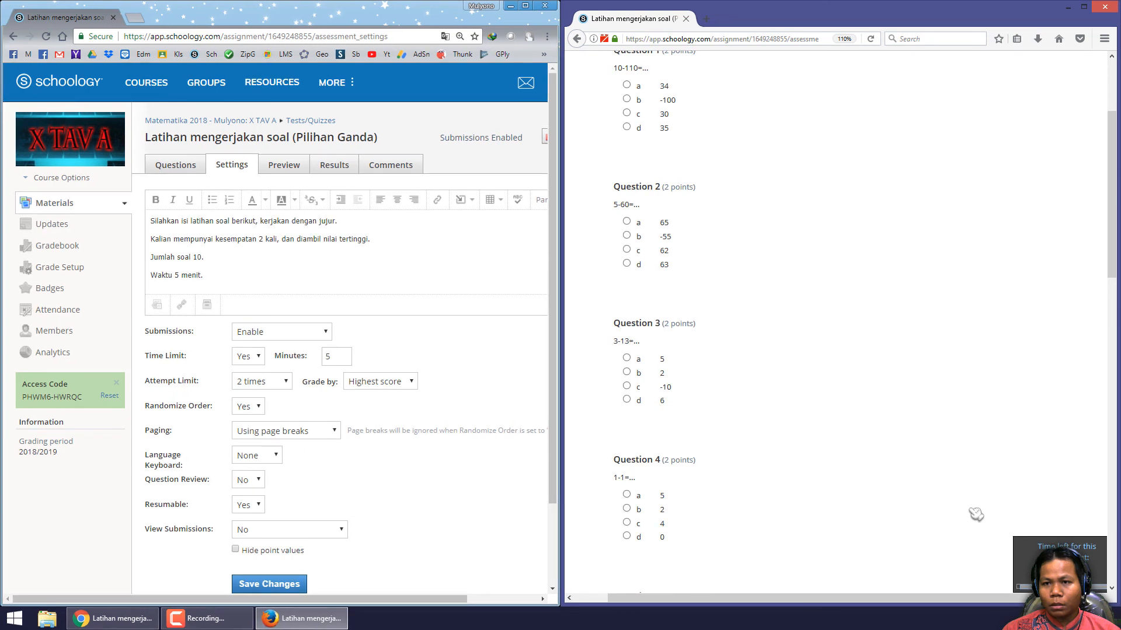
{"action": "scroll", "coordinate": [976, 515], "scroll_direction": "down", "scroll_amount": 5}
{"action": "scroll", "coordinate": [845, 508], "scroll_direction": "up", "scroll_amount": 6}
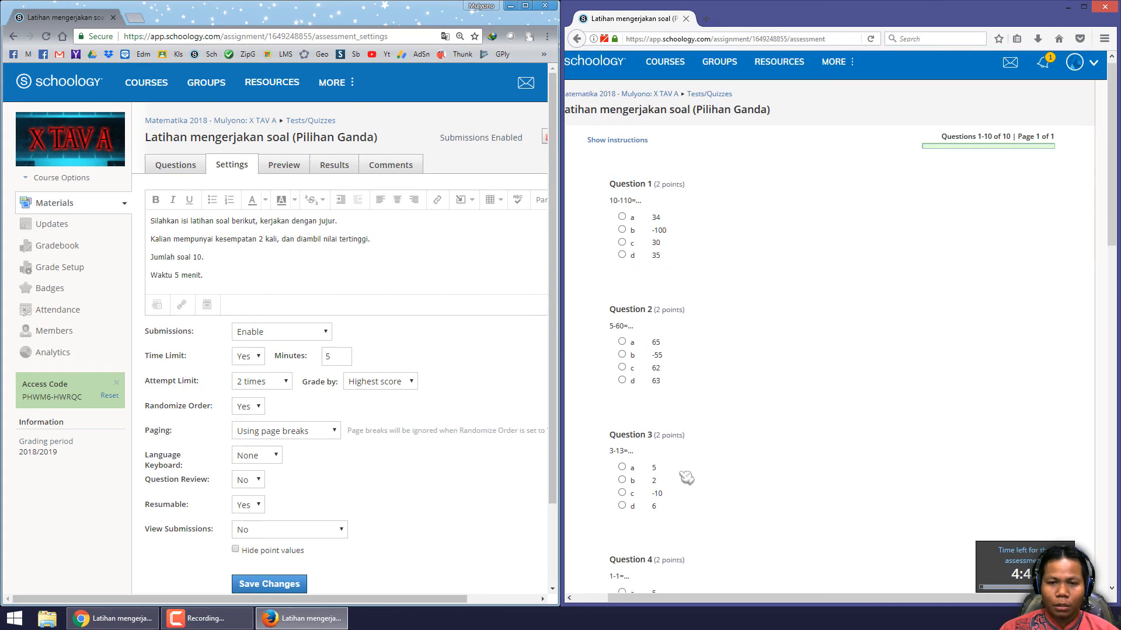
- Answer the quiz questions as the student by selecting a choice for each of several questions
{"action": "left_click", "coordinate": [623, 249]}
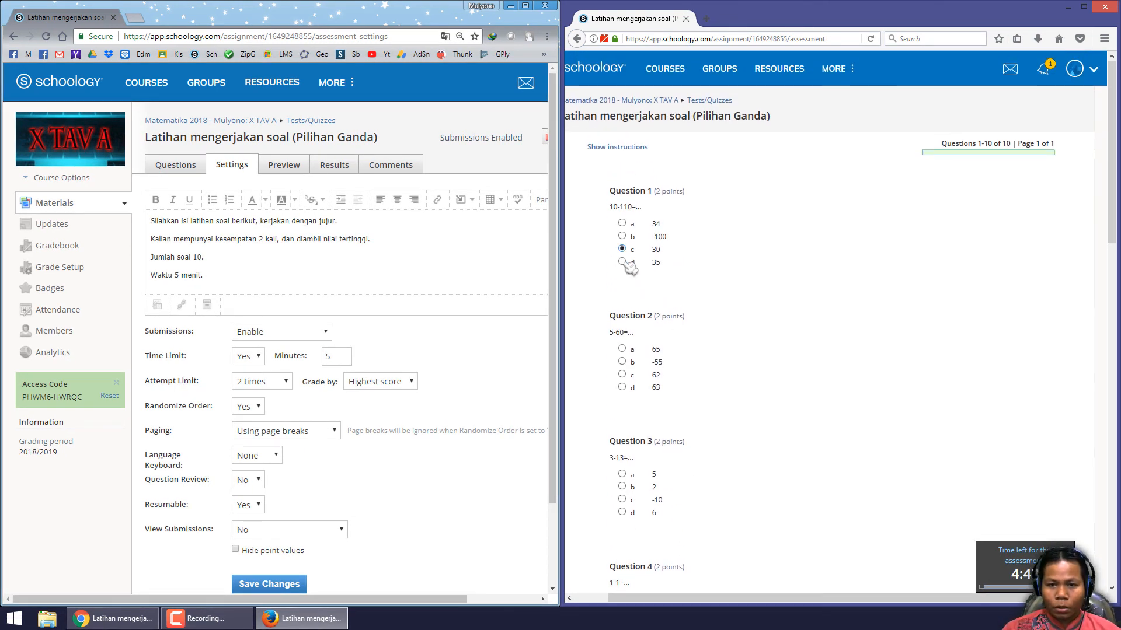
{"action": "scroll", "coordinate": [639, 382], "scroll_direction": "down", "scroll_amount": 3}
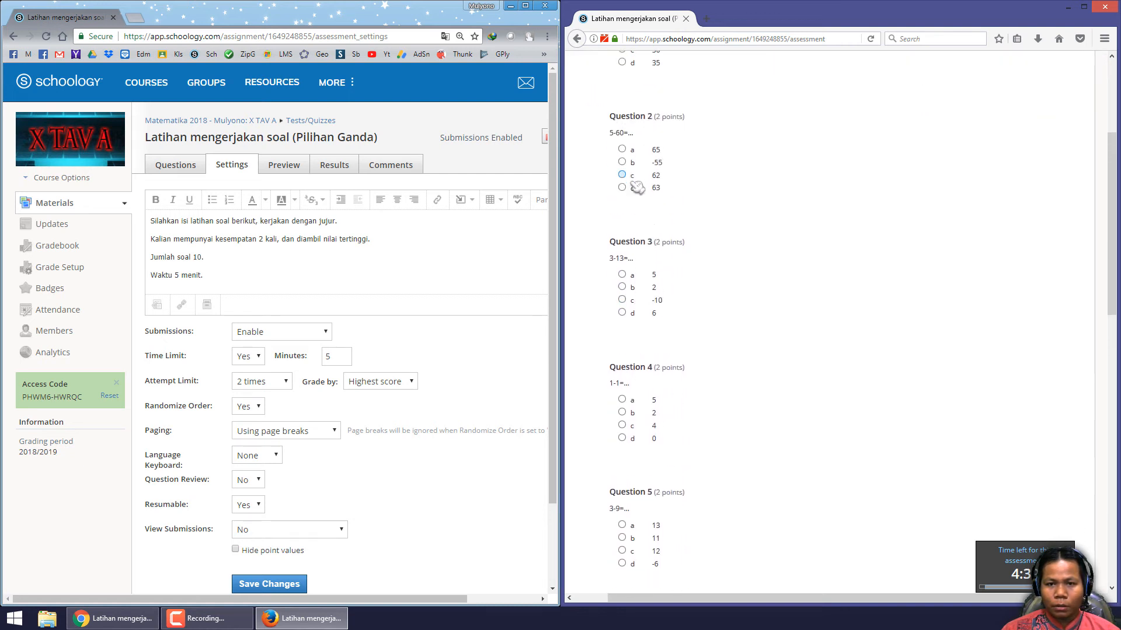
{"action": "scroll", "coordinate": [638, 188], "scroll_direction": "up", "scroll_amount": 3}
{"action": "scroll", "coordinate": [655, 300], "scroll_direction": "down", "scroll_amount": 5}
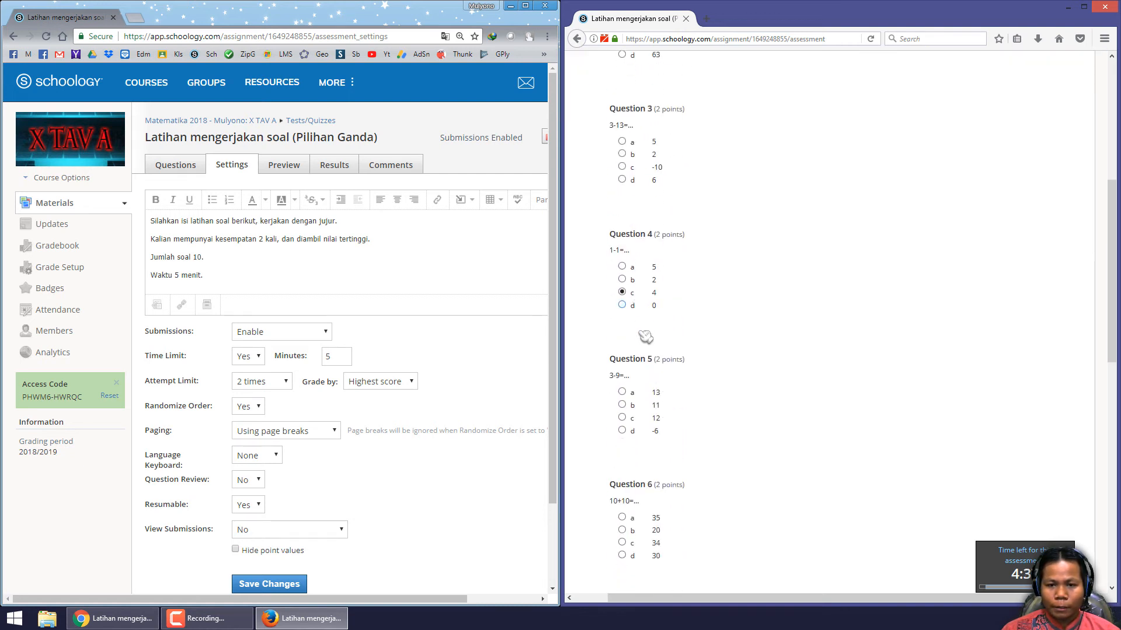
{"action": "scroll", "coordinate": [643, 336], "scroll_direction": "down", "scroll_amount": 4}
{"action": "left_click", "coordinate": [642, 169]}
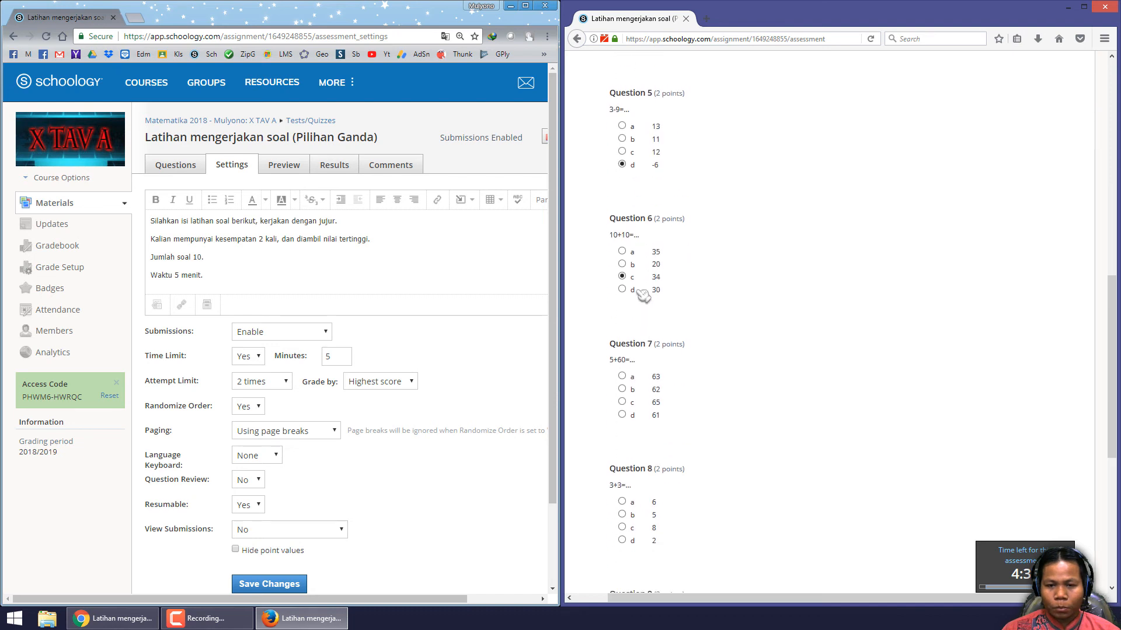
{"action": "scroll", "coordinate": [642, 286], "scroll_direction": "down", "scroll_amount": 5}
{"action": "left_click", "coordinate": [641, 309]}
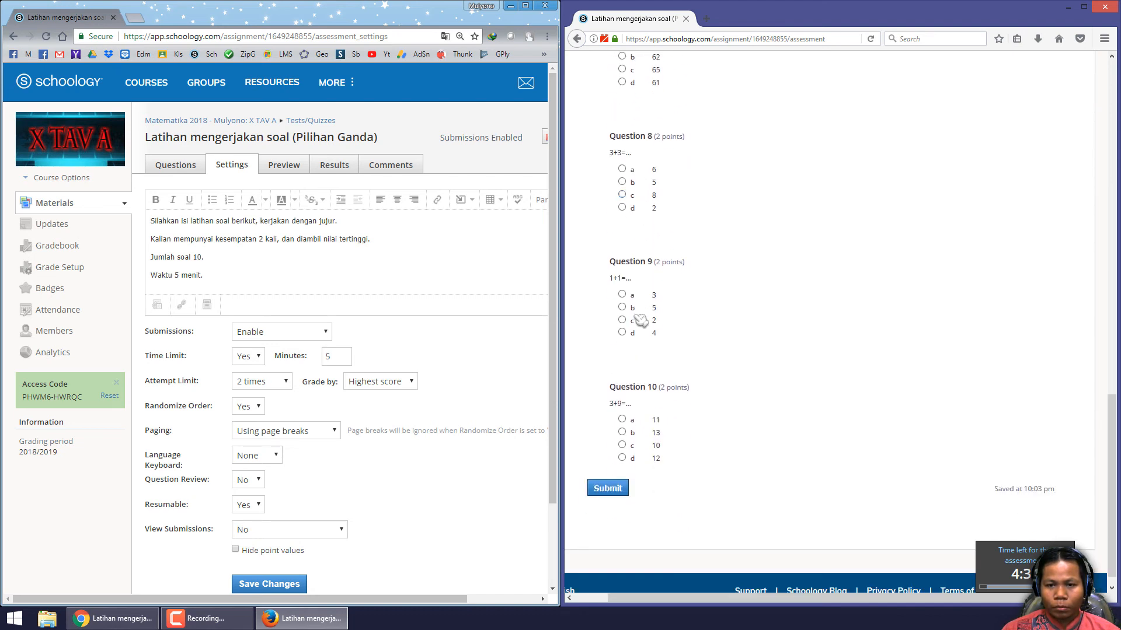
{"action": "left_click", "coordinate": [622, 195]}
{"action": "left_click", "coordinate": [622, 419]}
{"action": "scroll", "coordinate": [644, 408], "scroll_direction": "up", "scroll_amount": 6}
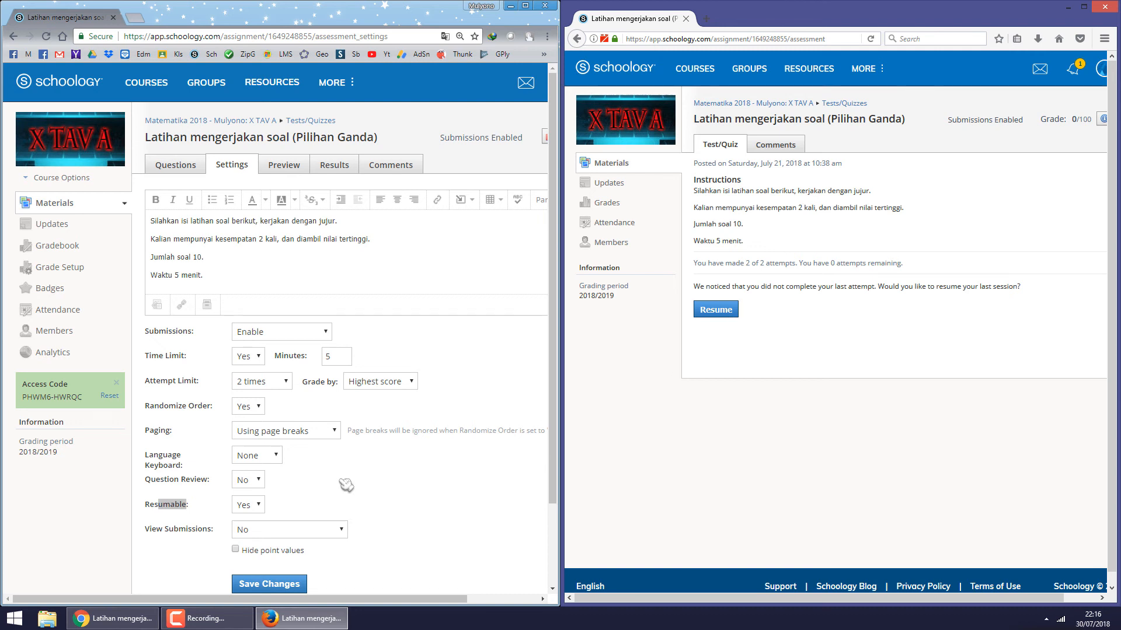
- Resume the student's unfinished quiz attempt, as permitted by the Resumable setting, and submit the quiz
{"action": "left_click", "coordinate": [185, 510]}
{"action": "double_click", "coordinate": [169, 506]}
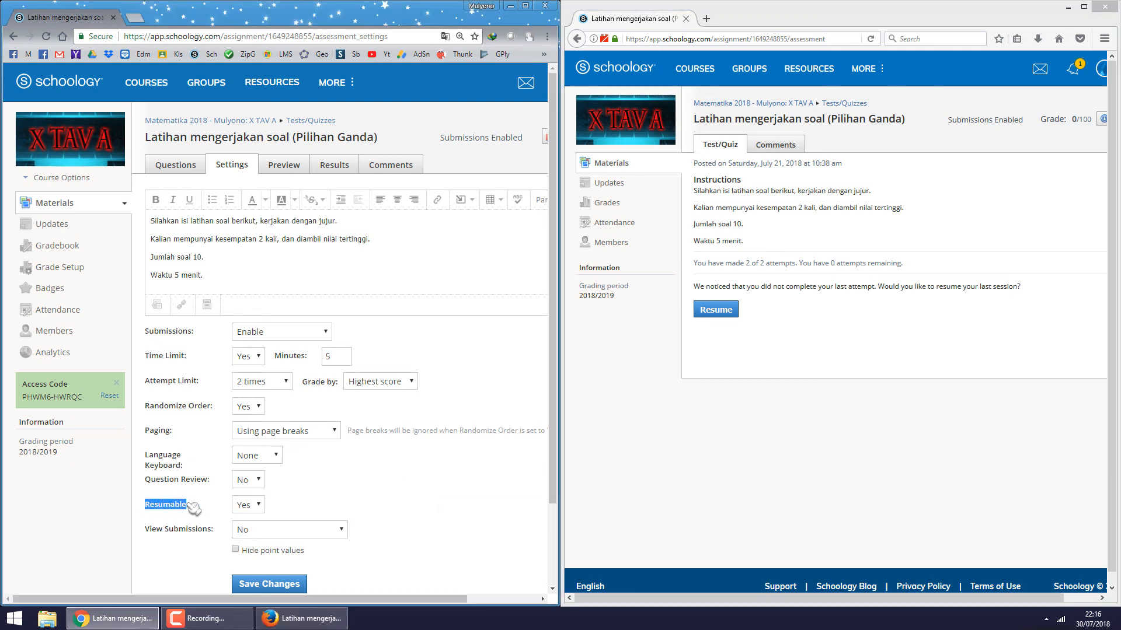
{"action": "left_click", "coordinate": [746, 371]}
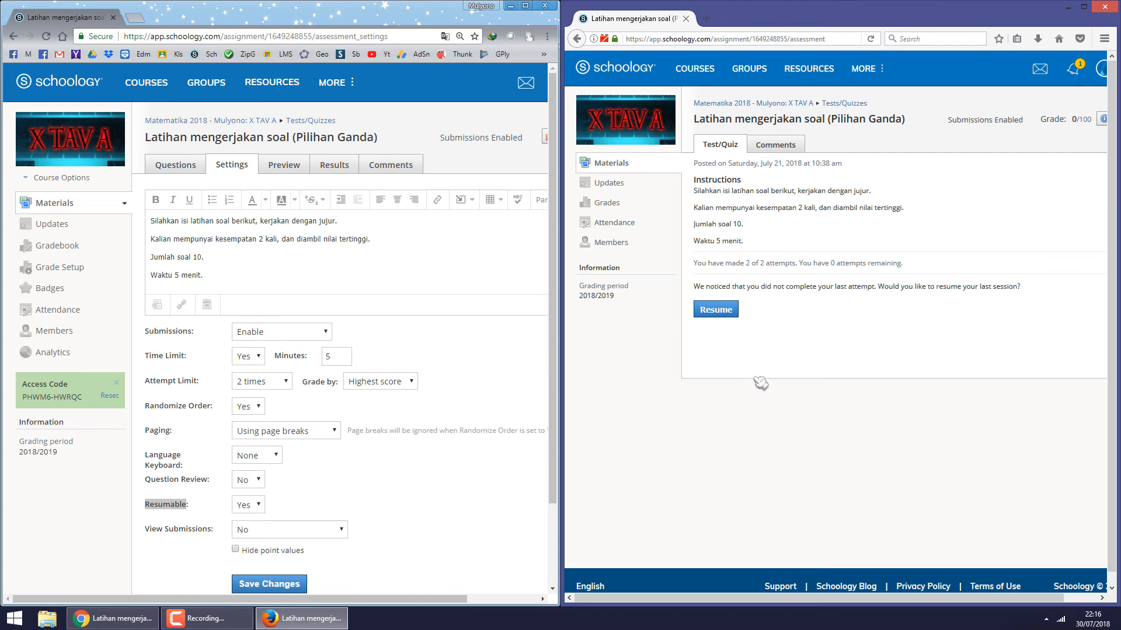
{"action": "left_click", "coordinate": [733, 310]}
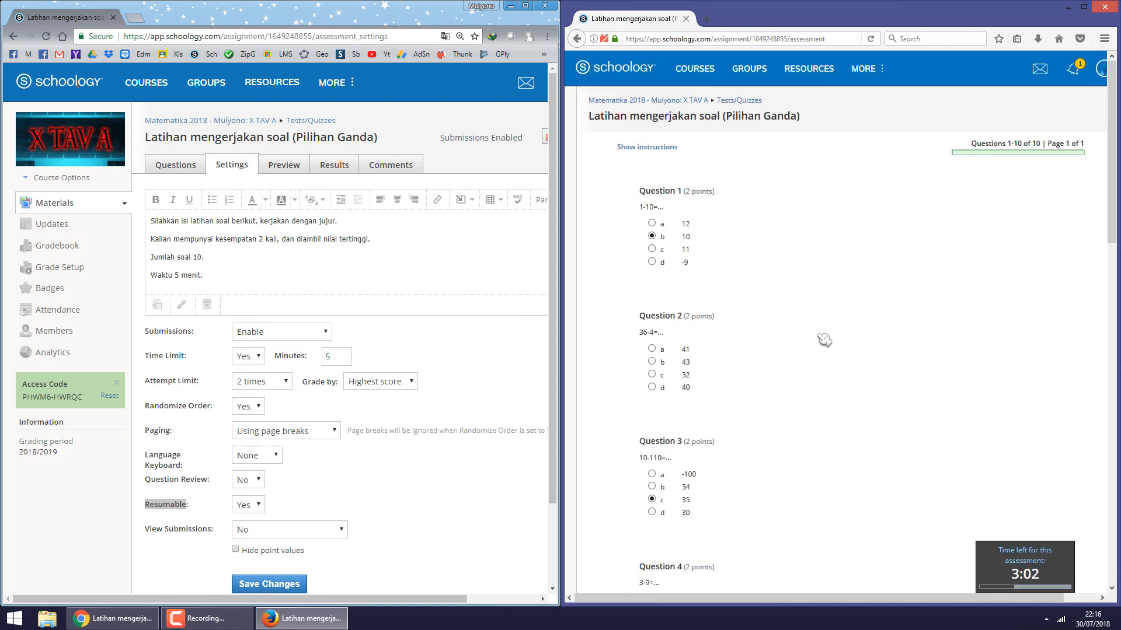
{"action": "scroll", "coordinate": [824, 340], "scroll_direction": "down", "scroll_amount": 15}
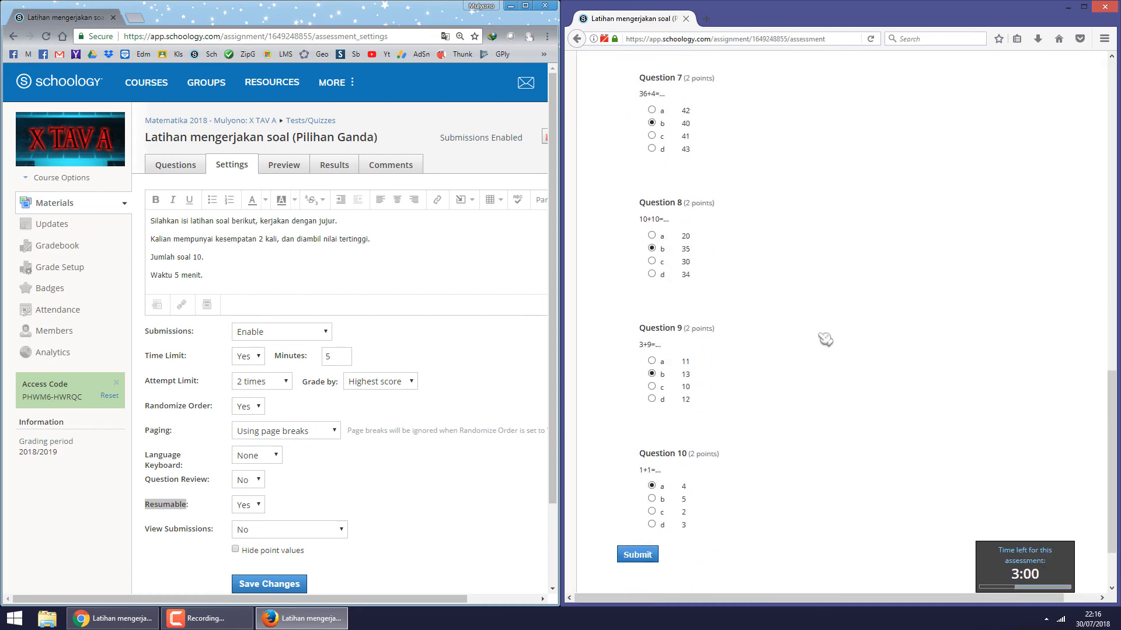
{"action": "left_click", "coordinate": [645, 475]}
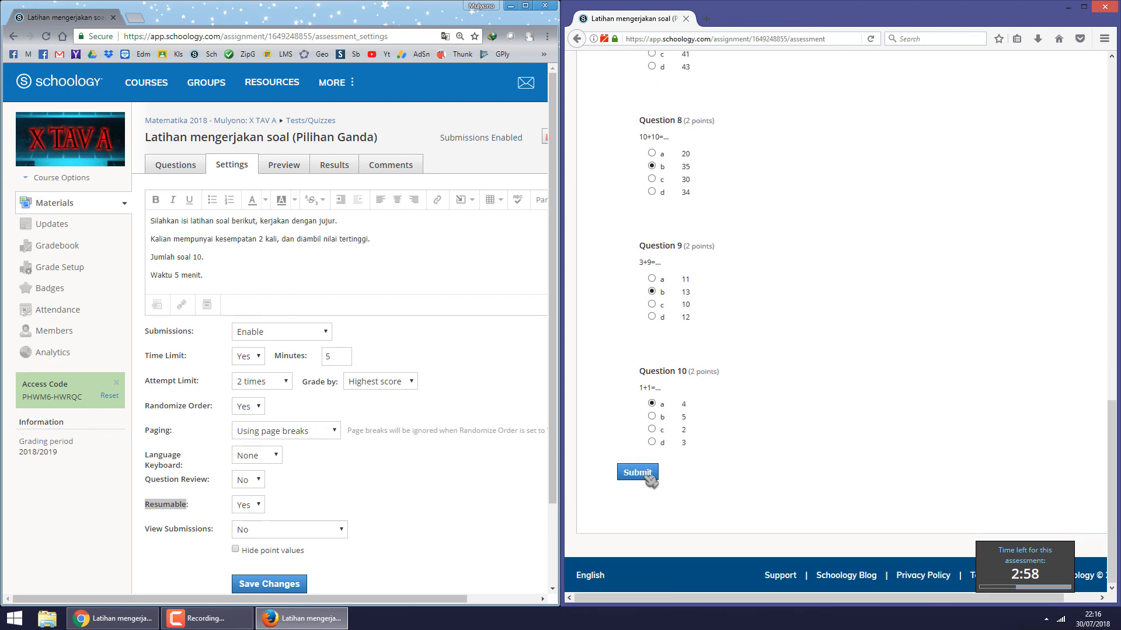
- Reopen the quiz from the student's course materials to check the remaining attempts
{"action": "left_click", "coordinate": [832, 230]}
{"action": "scroll", "coordinate": [838, 318], "scroll_direction": "up", "scroll_amount": 10}
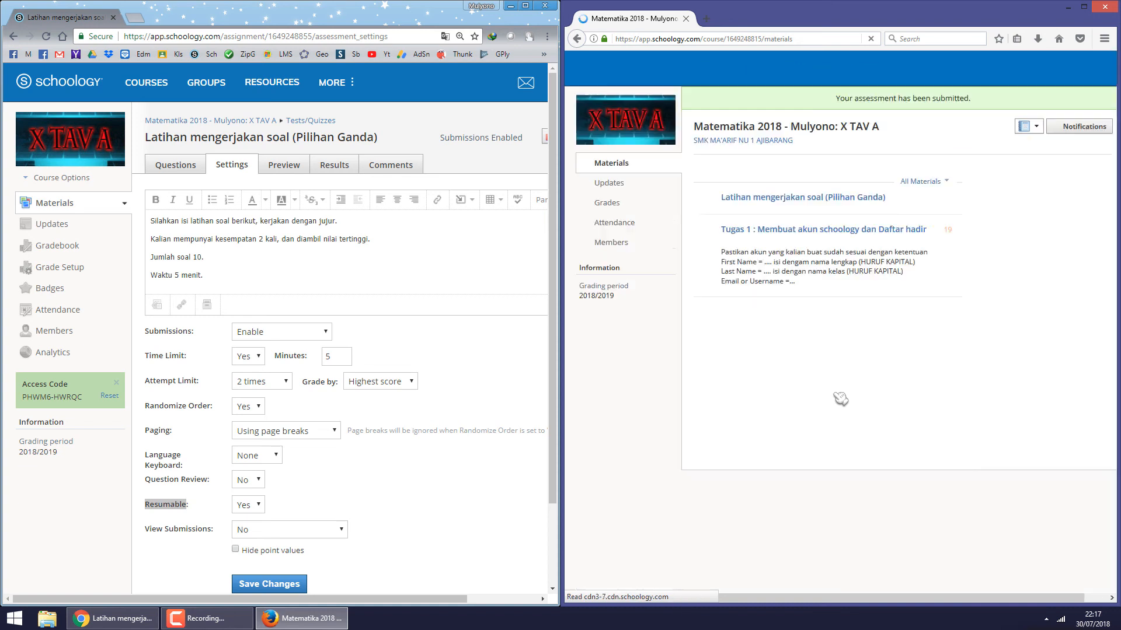
{"action": "left_click", "coordinate": [869, 199]}
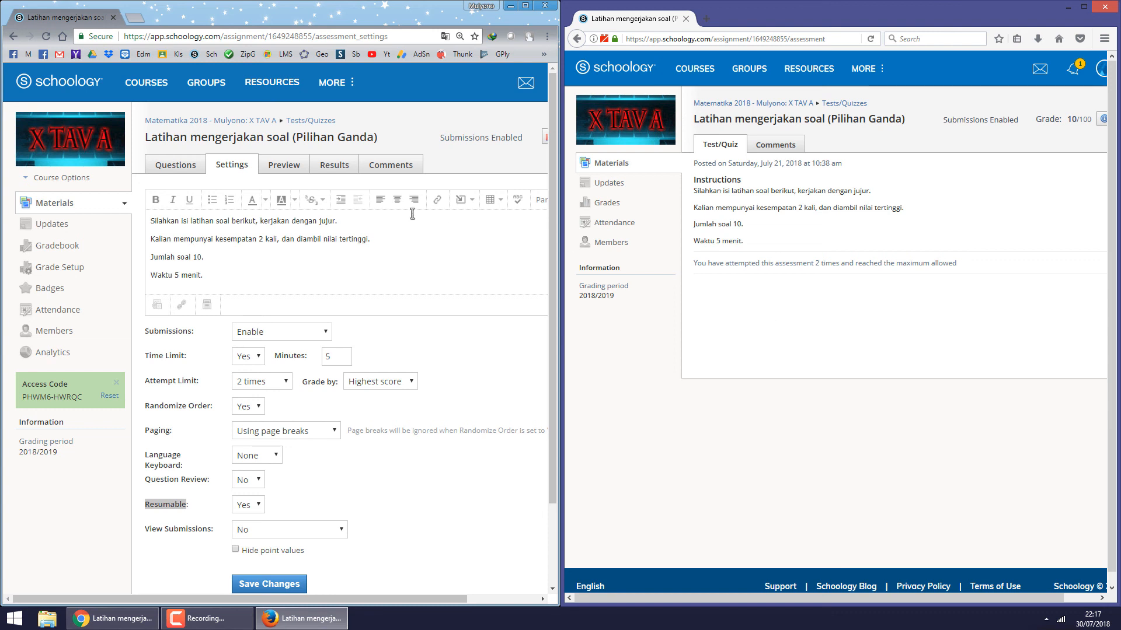
- Open the quiz Results and examine each student's submissions, attempts, latest attempt time and final score
{"action": "left_click", "coordinate": [345, 168]}
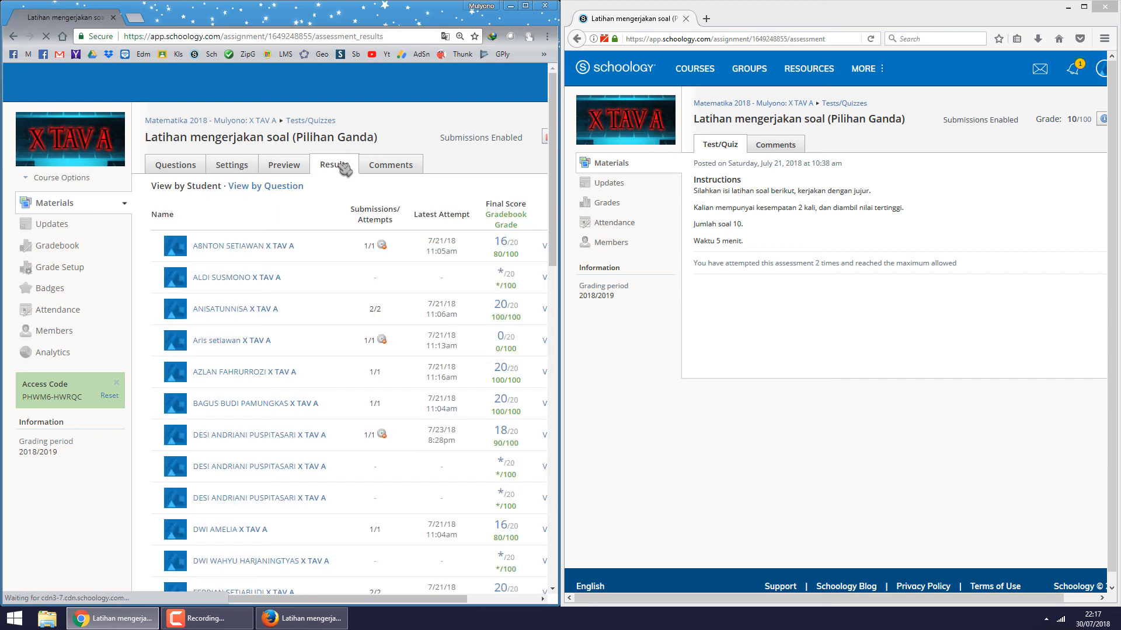
{"action": "scroll", "coordinate": [397, 289], "scroll_direction": "down", "scroll_amount": 6}
{"action": "scroll", "coordinate": [403, 344], "scroll_direction": "down", "scroll_amount": 10}
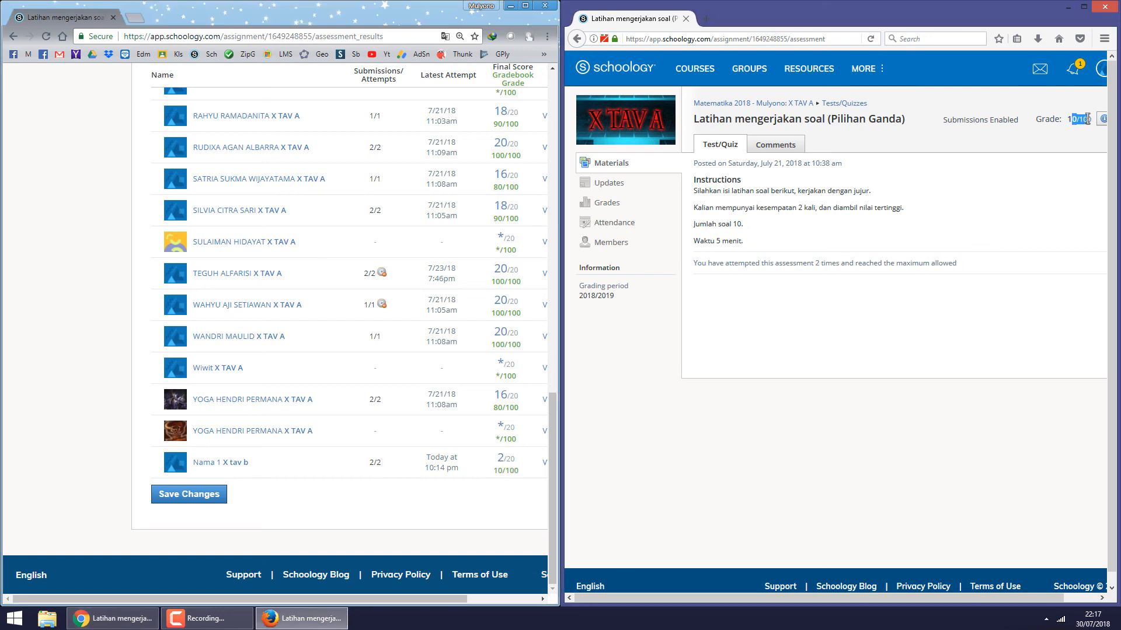
{"action": "scroll", "coordinate": [335, 459], "scroll_direction": "up", "scroll_amount": 2}
{"action": "scroll", "coordinate": [335, 459], "scroll_direction": "up", "scroll_amount": 15}
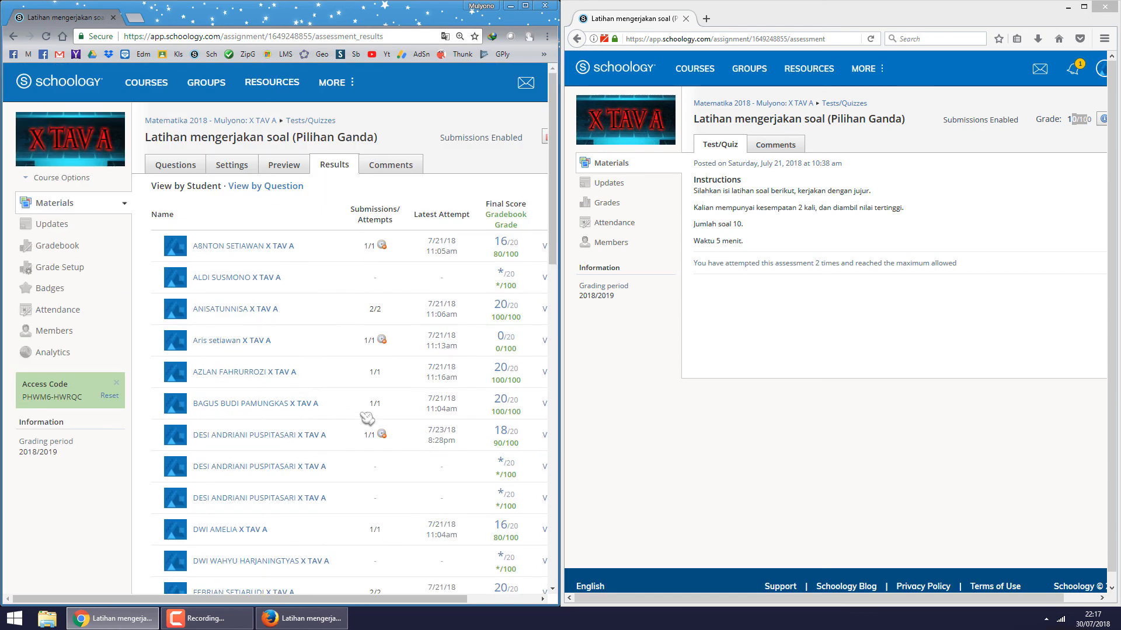
{"action": "mouse_move", "coordinate": [382, 245]}
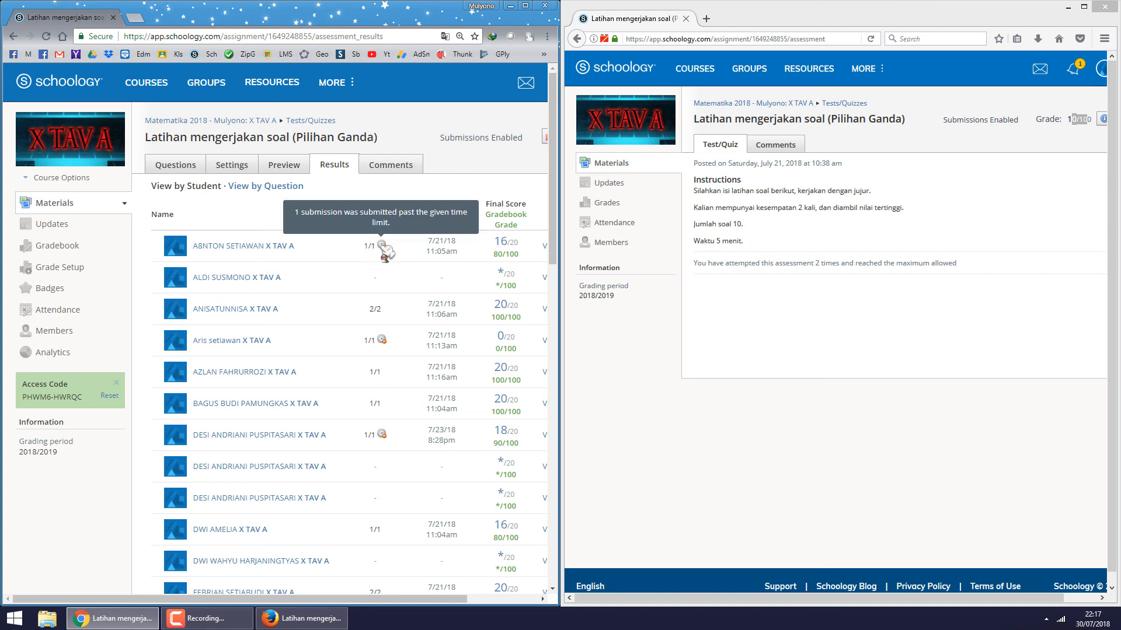